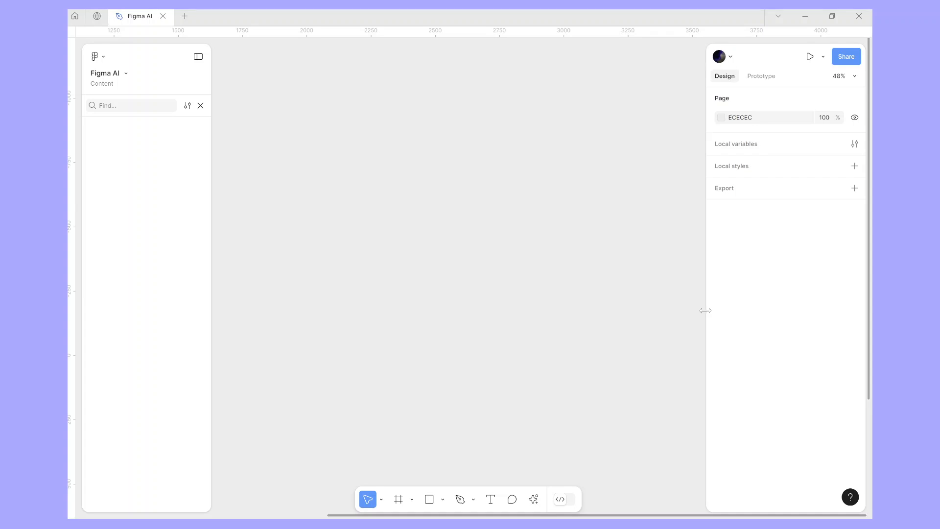
Generate a screen with Make designs using the prompt "Design a food tracking app for my pet dog"
{"action": "left_click_drag", "start_coordinate": [705, 310], "coordinate": [748, 323]}
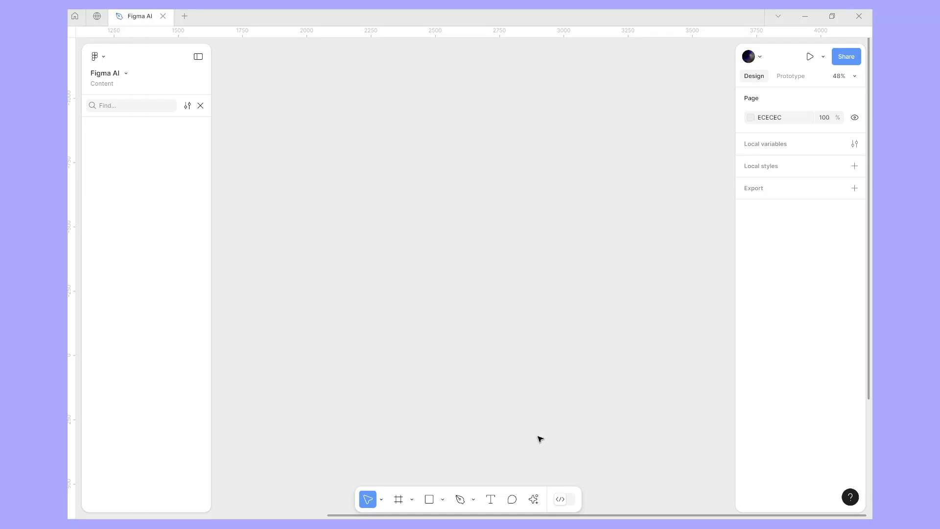
{"action": "left_click", "coordinate": [534, 499]}
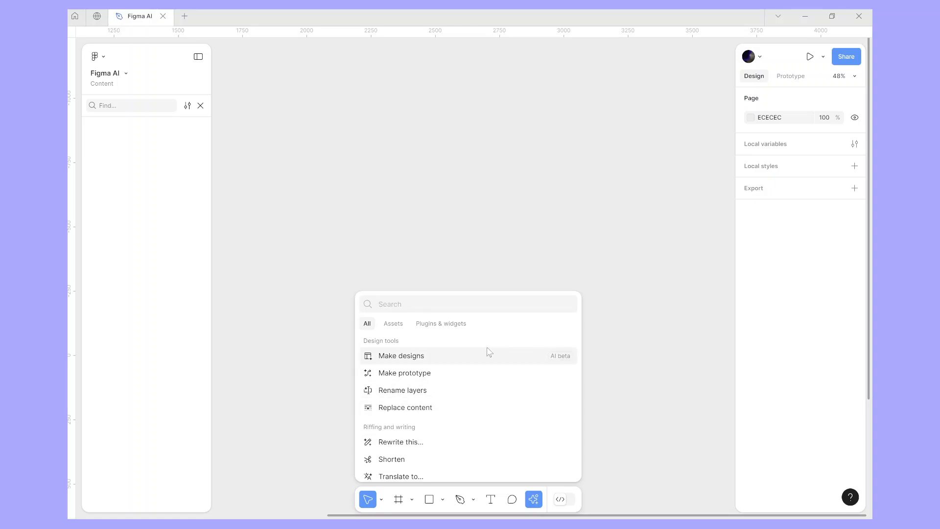
{"action": "left_click", "coordinate": [466, 355]}
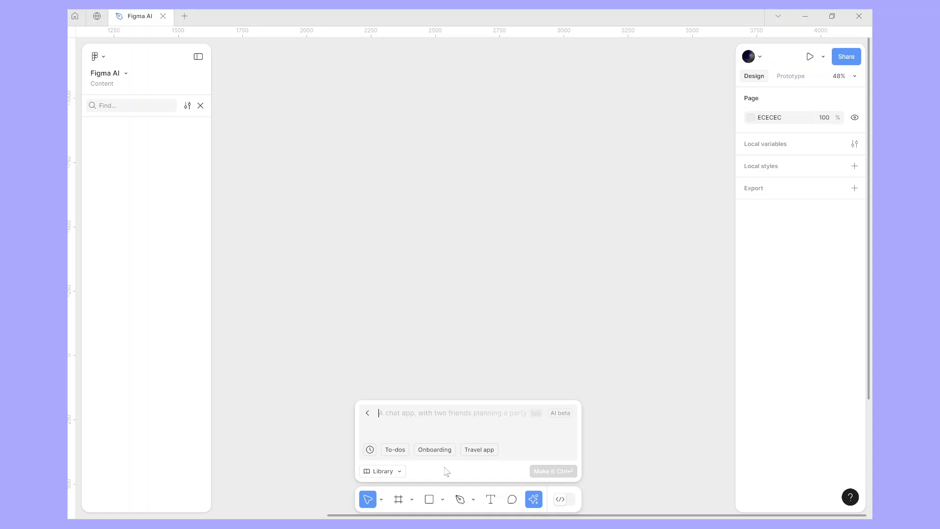
{"action": "left_click", "coordinate": [397, 474]}
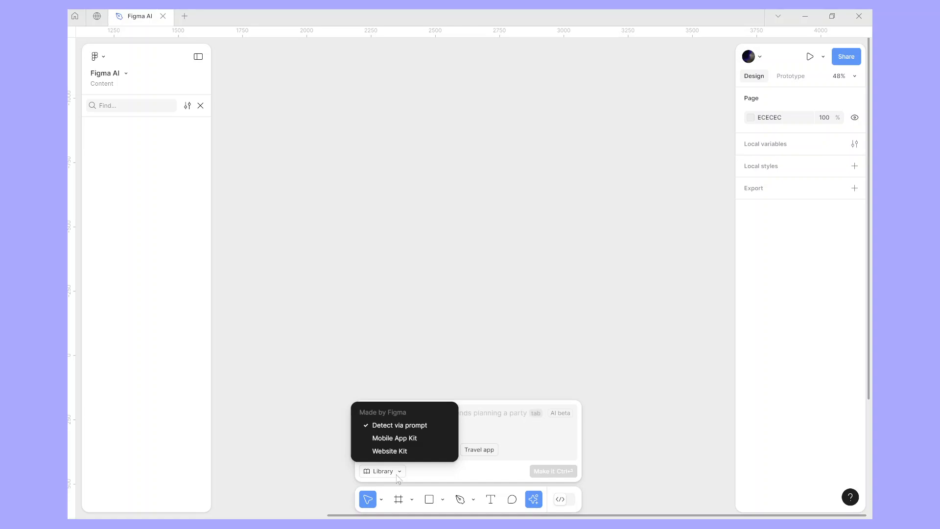
{"action": "left_click", "coordinate": [498, 422]}
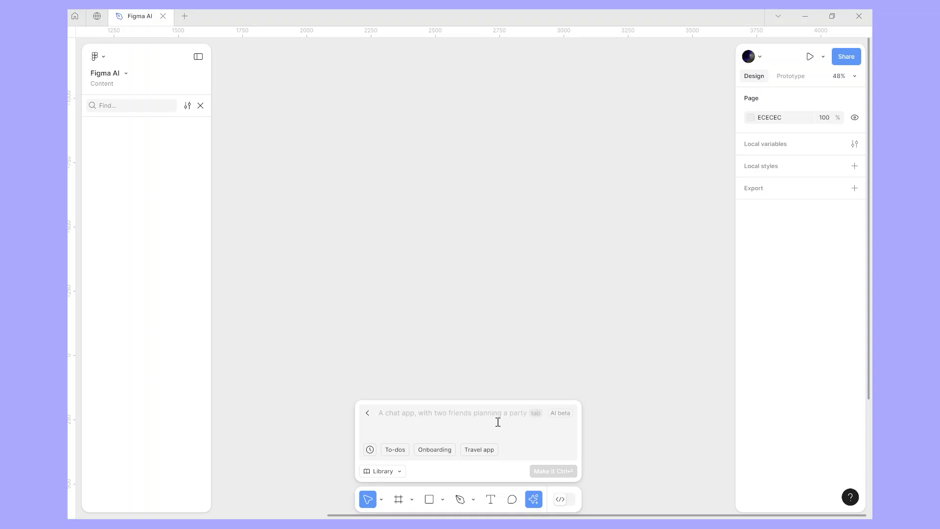
{"action": "type", "text": "Design "}
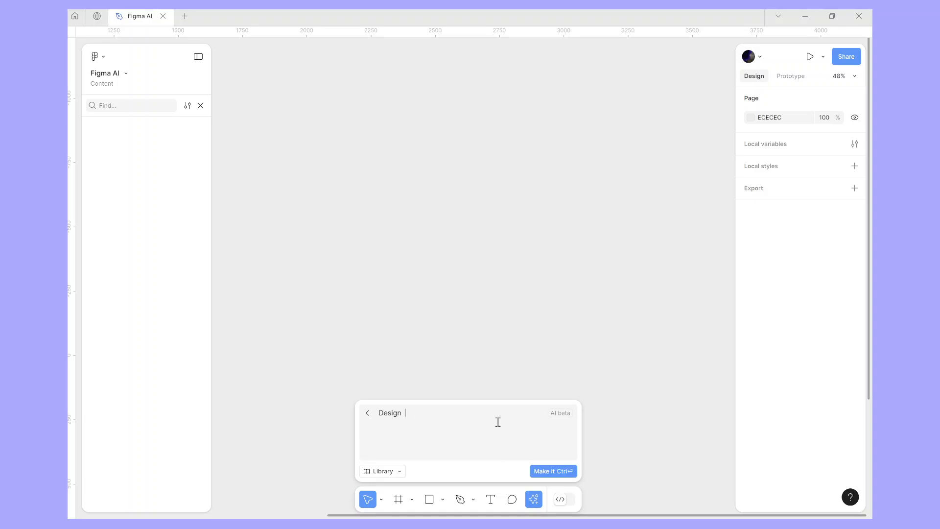
{"action": "type", "text": "a food tracking app for my pet dog"}
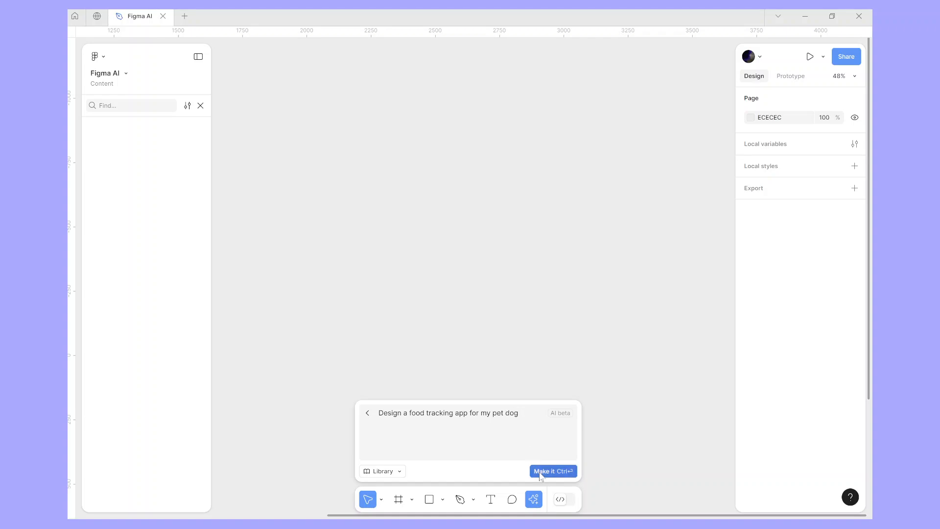
{"action": "left_click", "coordinate": [540, 471]}
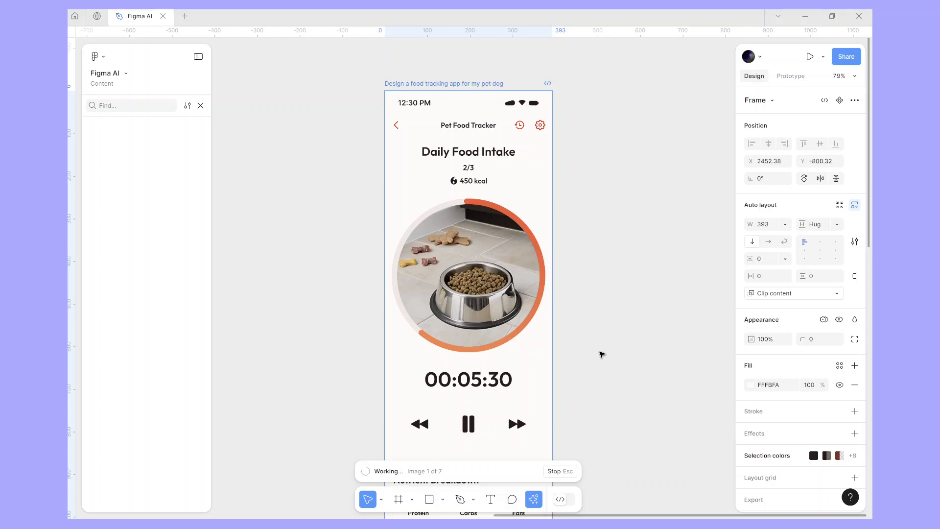
Look through the whole generated pet food tracker screen, from its header down to the bottom navigation bar
{"action": "scroll", "coordinate": [602, 354], "scroll_direction": "down", "scroll_amount": 10}
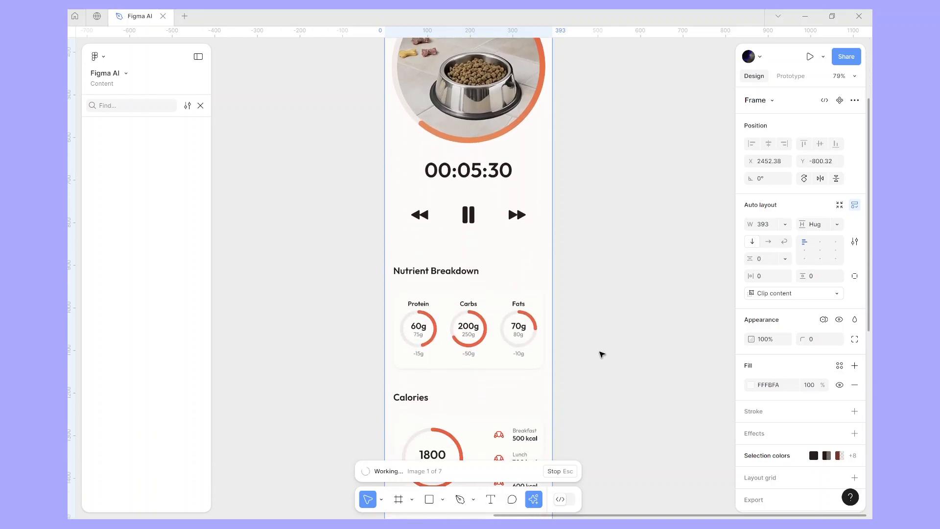
{"action": "scroll", "coordinate": [601, 353], "scroll_direction": "down", "scroll_amount": 2}
{"action": "scroll", "coordinate": [602, 354], "scroll_direction": "up", "scroll_amount": 13}
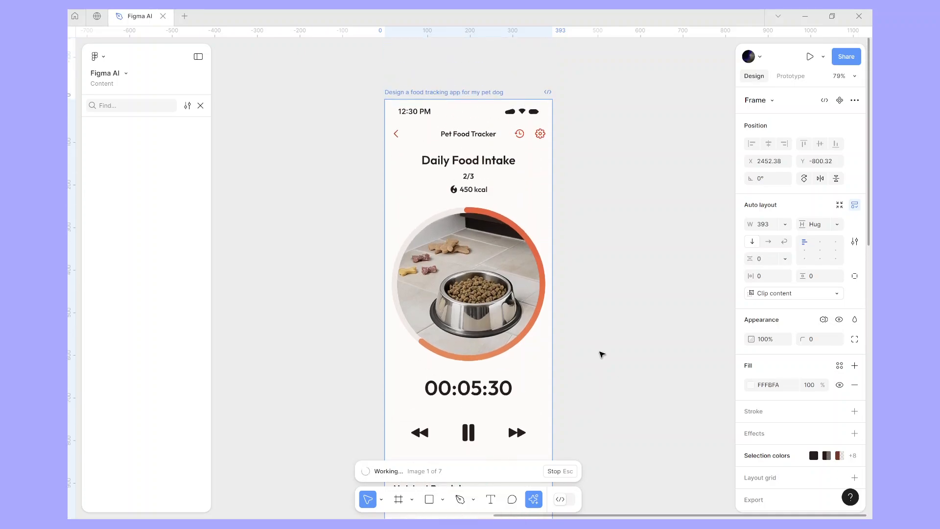
{"action": "scroll", "coordinate": [601, 353], "scroll_direction": "down", "scroll_amount": 2}
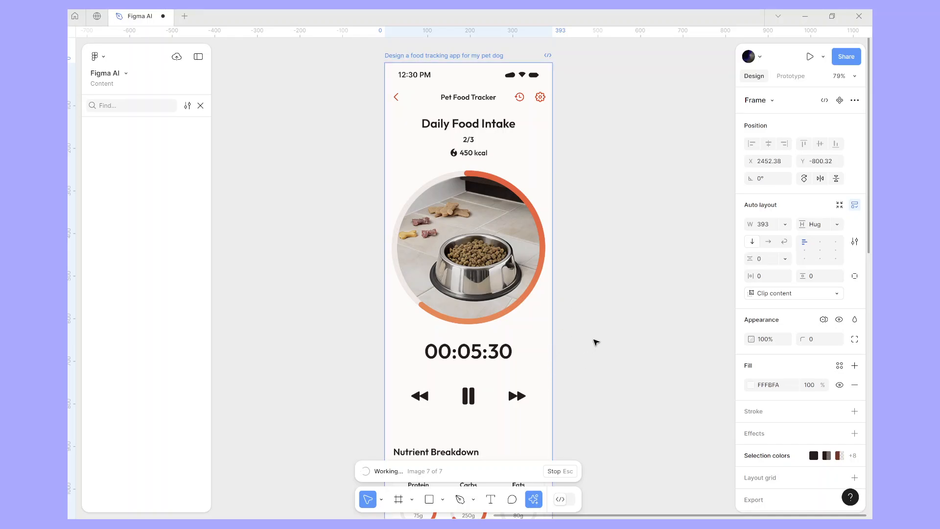
{"action": "scroll", "coordinate": [596, 341], "scroll_direction": "down", "scroll_amount": 10}
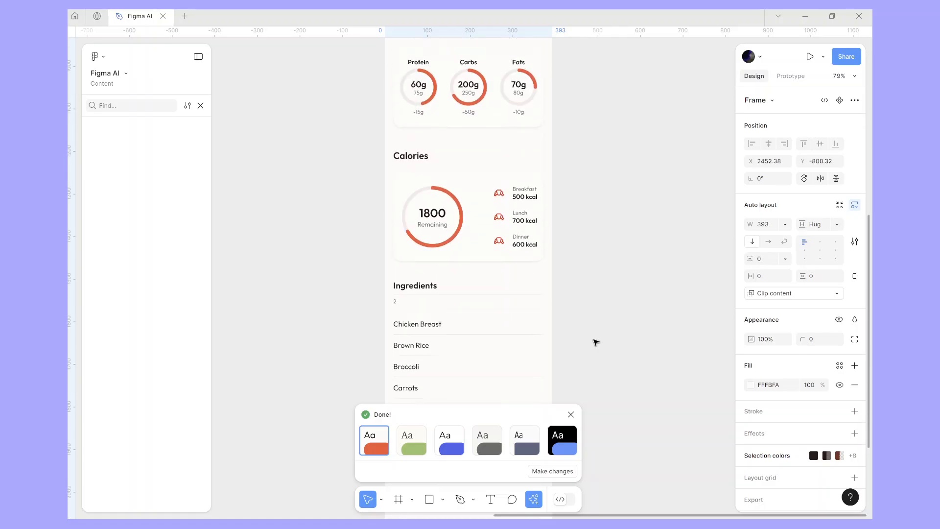
{"action": "scroll", "coordinate": [596, 341], "scroll_direction": "down", "scroll_amount": 5}
{"action": "scroll", "coordinate": [596, 342], "scroll_direction": "up", "scroll_amount": 5}
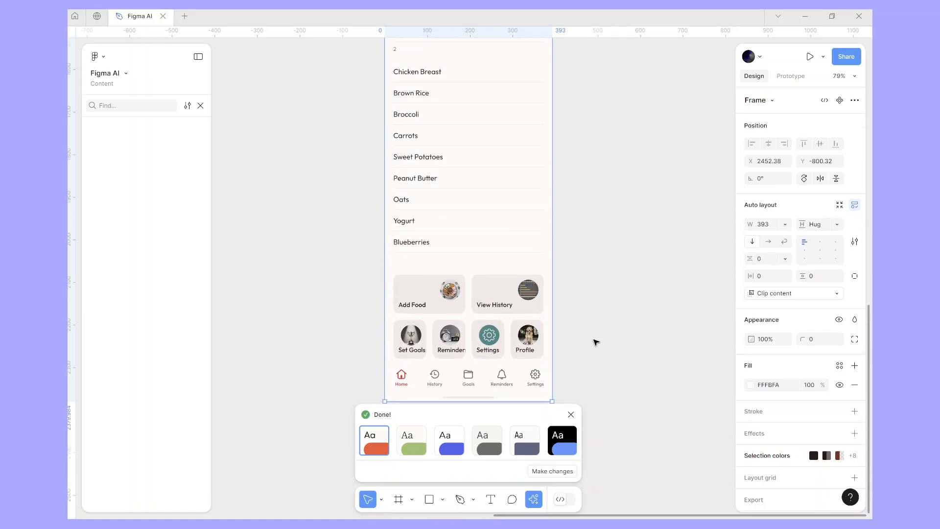
{"action": "scroll", "coordinate": [595, 341], "scroll_direction": "up", "scroll_amount": 8}
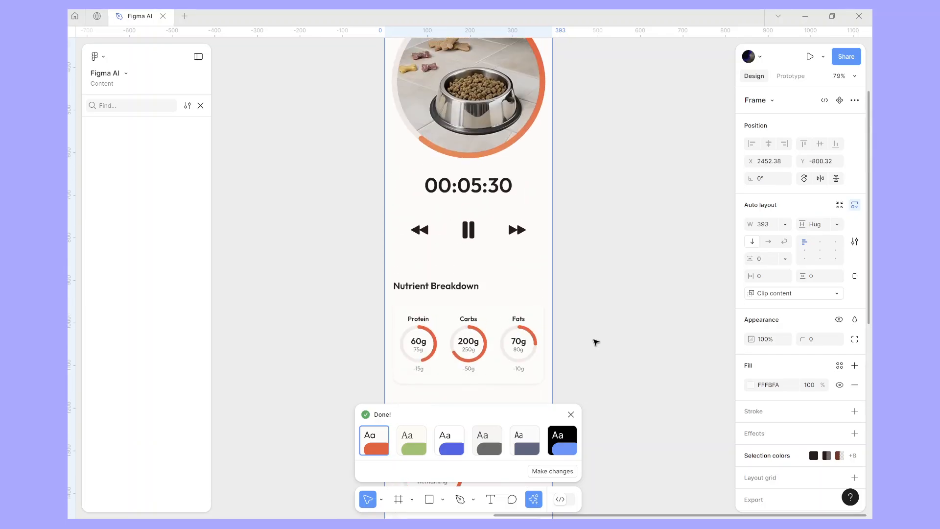
{"action": "scroll", "coordinate": [596, 342], "scroll_direction": "up", "scroll_amount": 6}
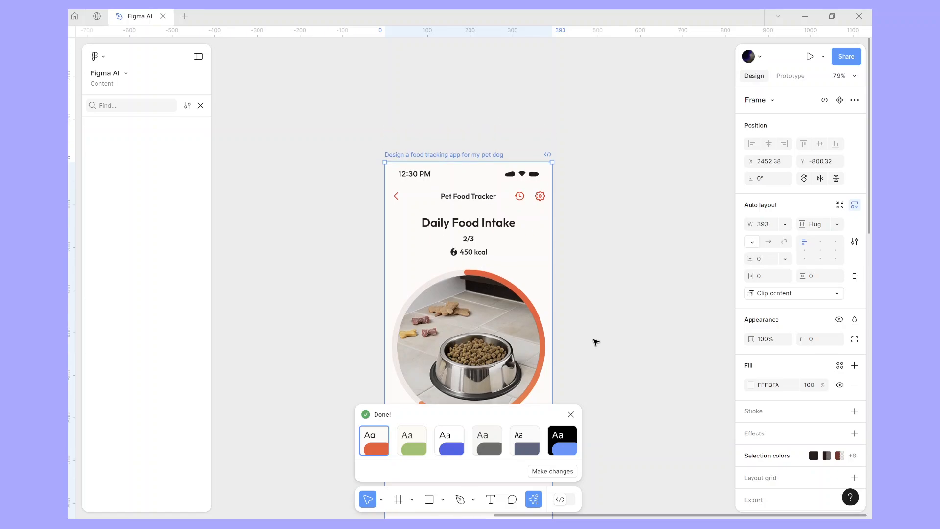
Examine the upper part of the generated screen: the header, Daily Food Intake section, food bowl image and timer controls
{"action": "scroll", "coordinate": [596, 342], "scroll_direction": "down", "scroll_amount": 2}
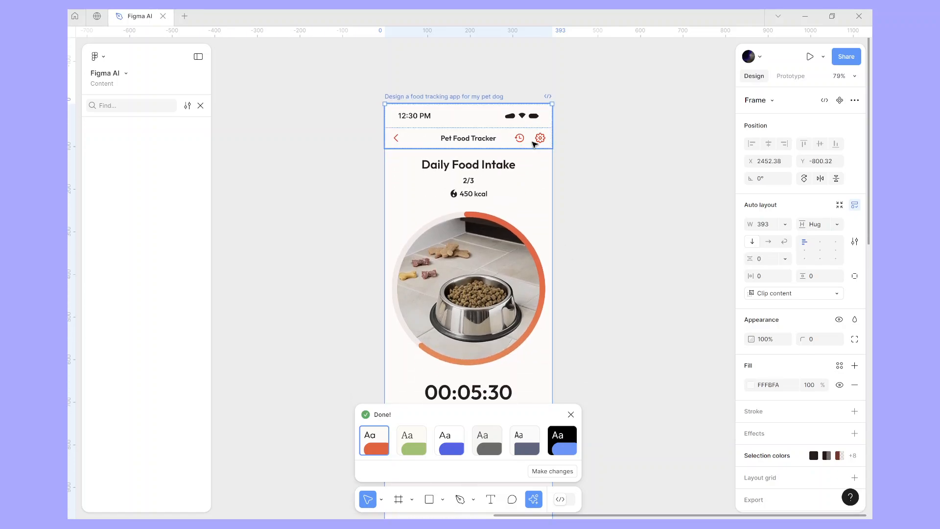
{"action": "scroll", "coordinate": [488, 211], "scroll_direction": "down", "scroll_amount": 4}
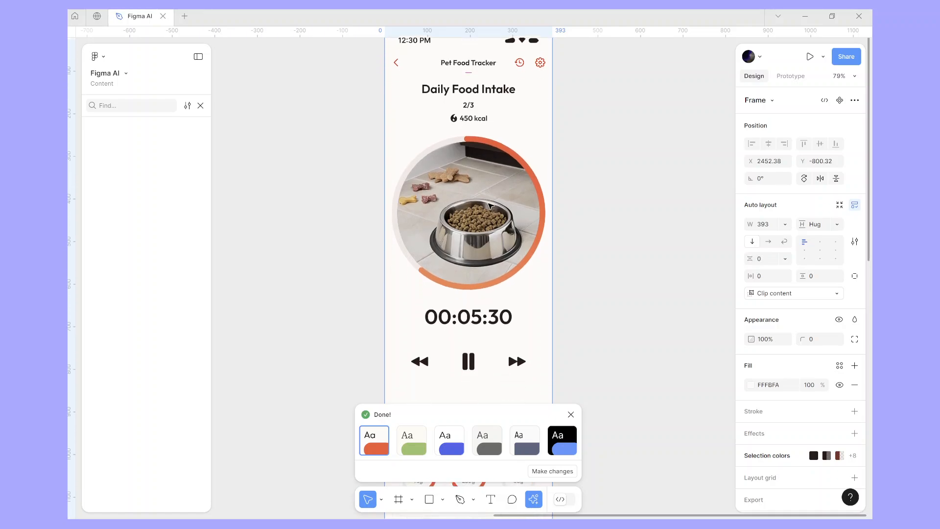
{"action": "scroll", "coordinate": [482, 255], "scroll_direction": "down", "scroll_amount": 1}
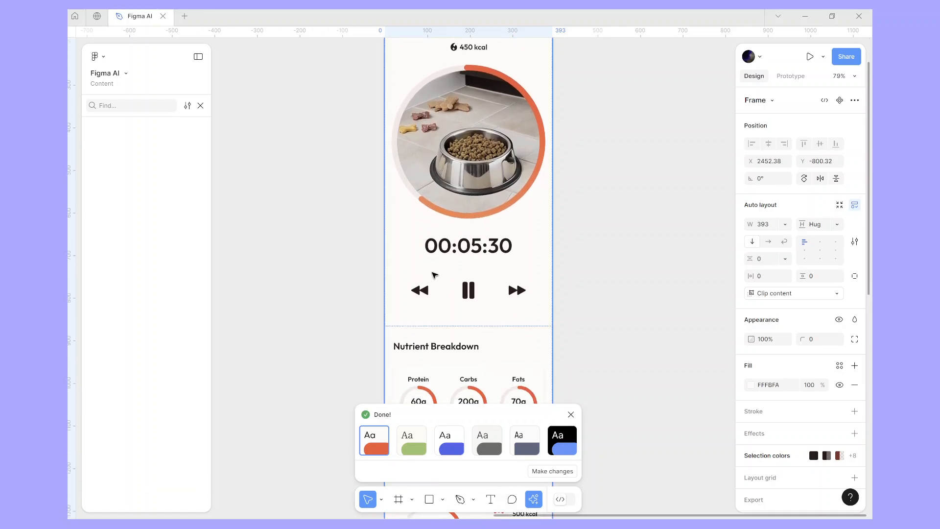
{"action": "scroll", "coordinate": [562, 237], "scroll_direction": "up", "scroll_amount": 2}
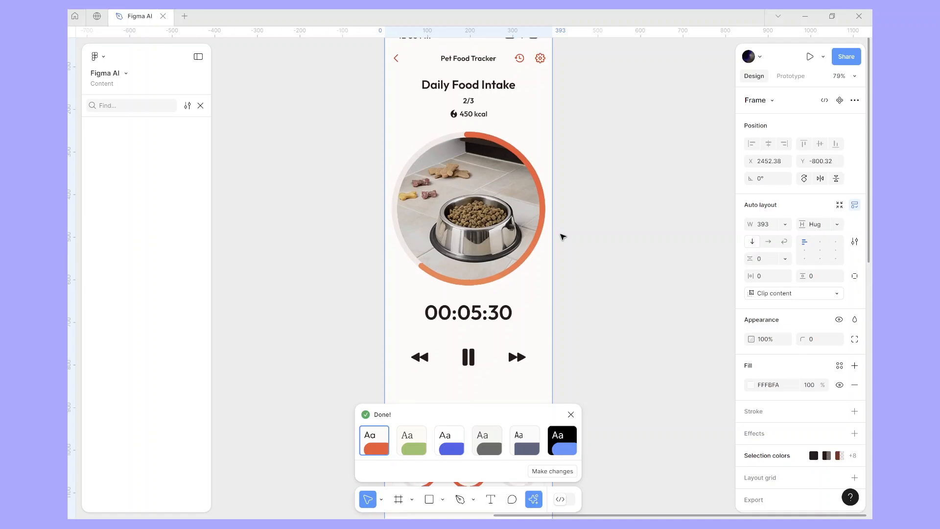
{"action": "scroll", "coordinate": [563, 236], "scroll_direction": "up", "scroll_amount": 1}
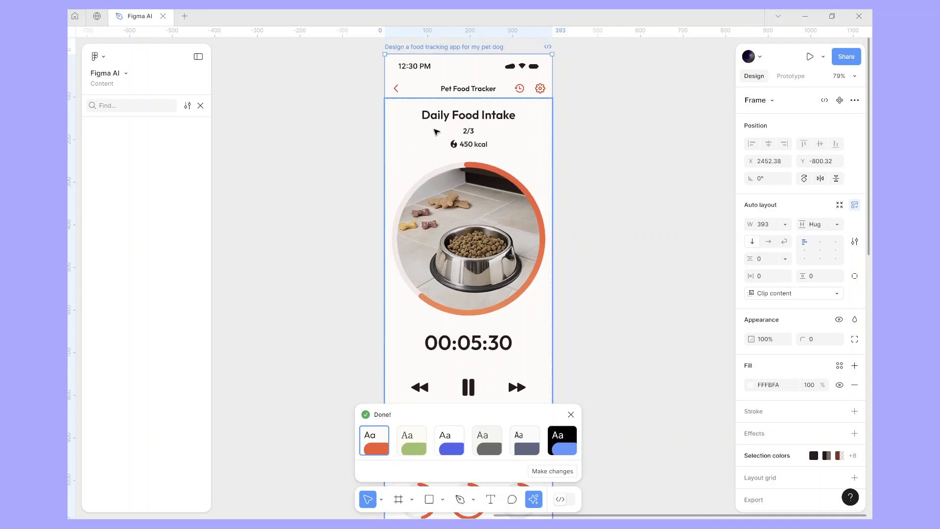
{"action": "scroll", "coordinate": [506, 292], "scroll_direction": "down", "scroll_amount": 5}
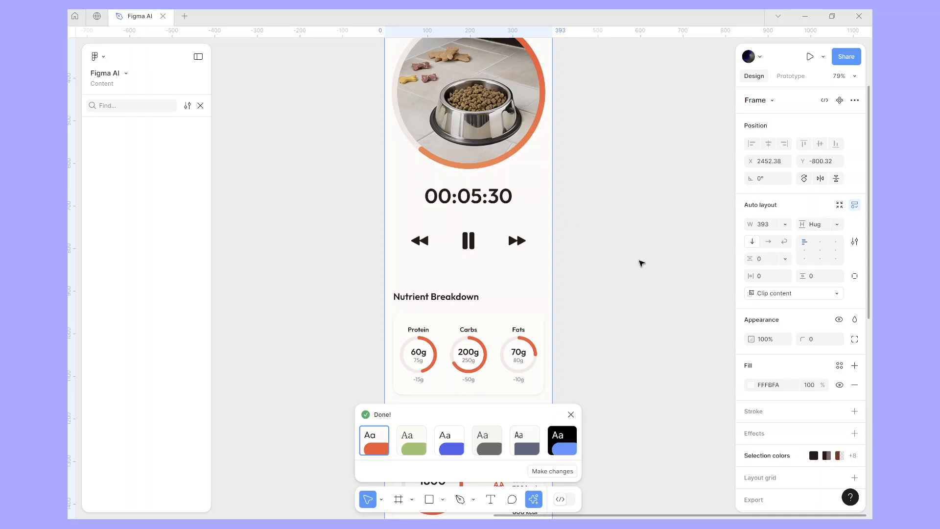
{"action": "scroll", "coordinate": [641, 263], "scroll_direction": "up", "scroll_amount": 5}
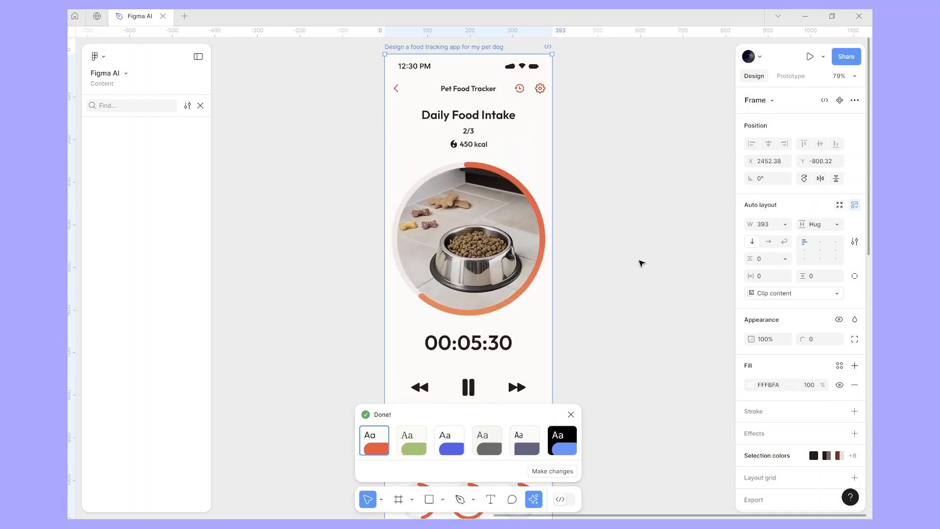
{"action": "scroll", "coordinate": [598, 293], "scroll_direction": "down", "scroll_amount": 3}
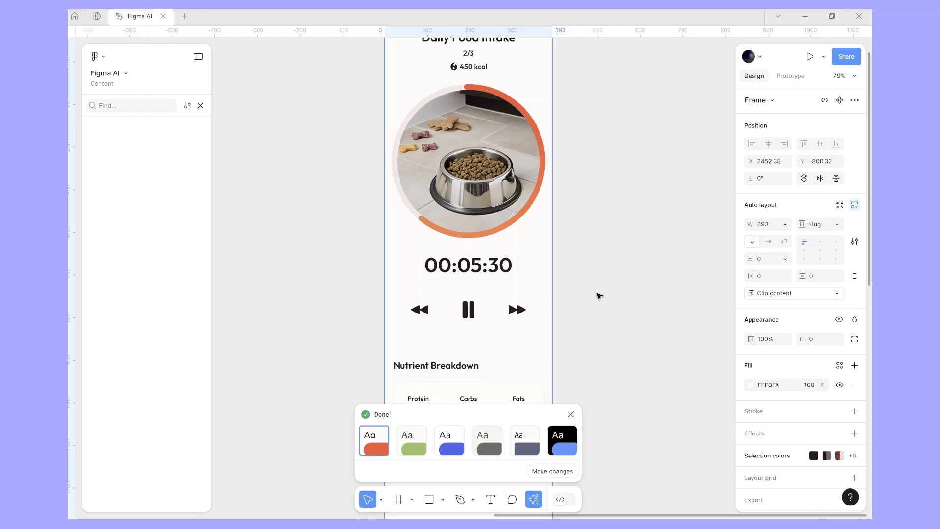
{"action": "scroll", "coordinate": [580, 239], "scroll_direction": "up", "scroll_amount": 3}
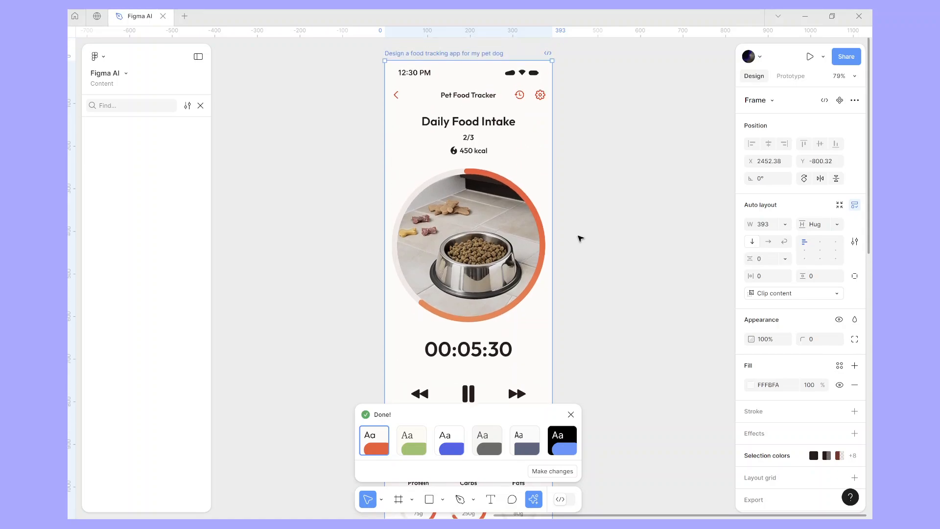
{"action": "scroll", "coordinate": [580, 239], "scroll_direction": "down", "scroll_amount": 1}
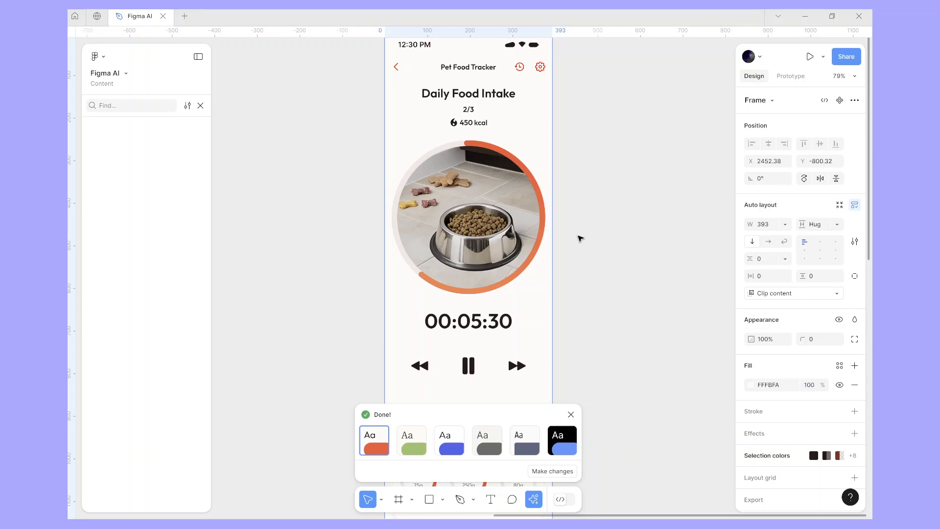
{"action": "scroll", "coordinate": [580, 239], "scroll_direction": "down", "scroll_amount": 3}
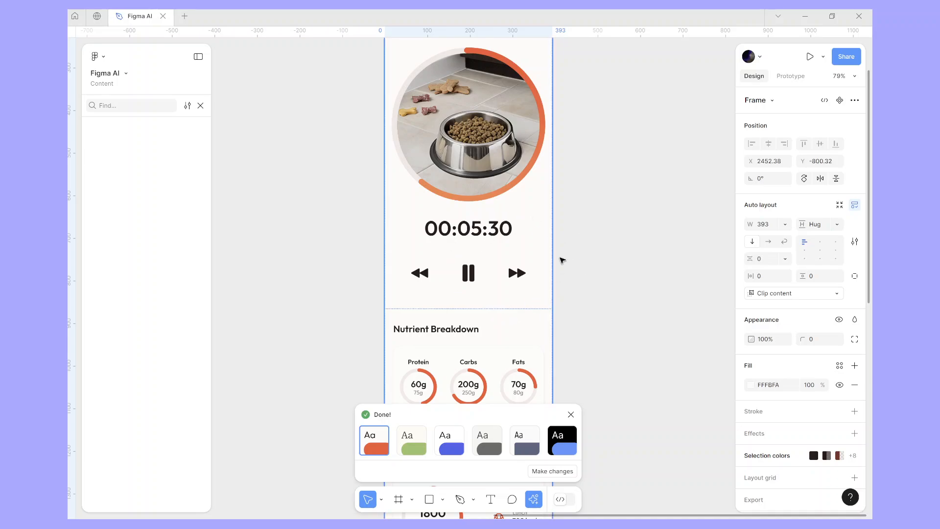
Examine the Nutrient Breakdown, Calories and Ingredients sections, the shortcut cards and the navigation bar of the generated screen
{"action": "scroll", "coordinate": [625, 315], "scroll_direction": "down", "scroll_amount": 5}
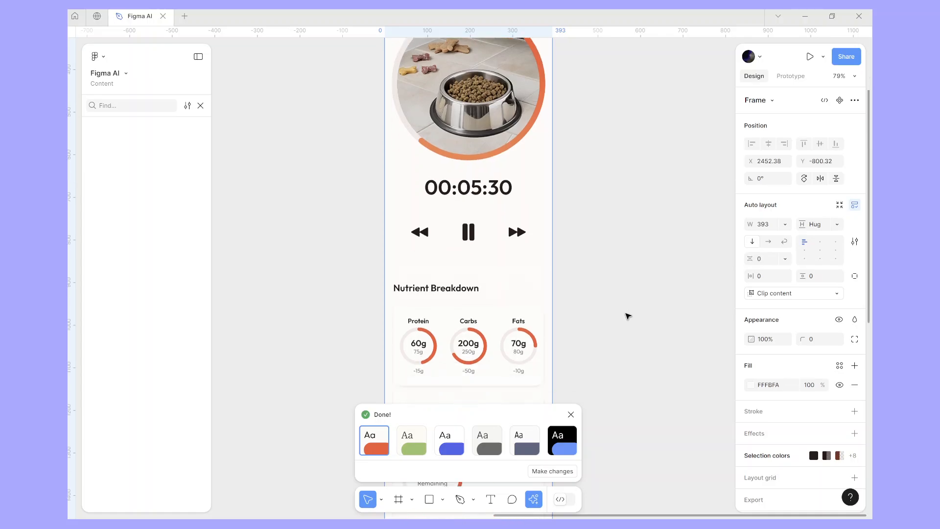
{"action": "scroll", "coordinate": [461, 253], "scroll_direction": "down", "scroll_amount": 4}
{"action": "scroll", "coordinate": [460, 253], "scroll_direction": "down", "scroll_amount": 6}
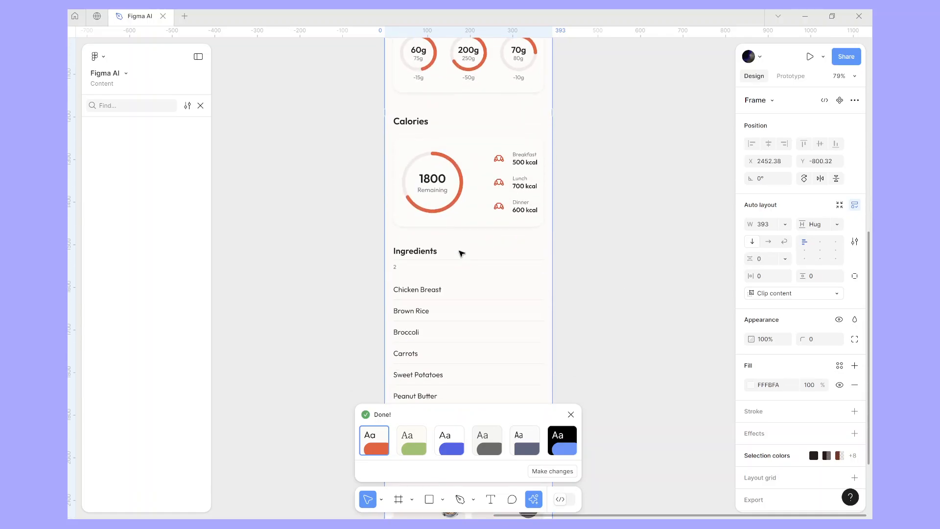
{"action": "scroll", "coordinate": [463, 193], "scroll_direction": "up", "scroll_amount": 6}
{"action": "scroll", "coordinate": [462, 194], "scroll_direction": "down", "scroll_amount": 1}
{"action": "scroll", "coordinate": [462, 193], "scroll_direction": "up", "scroll_amount": 3}
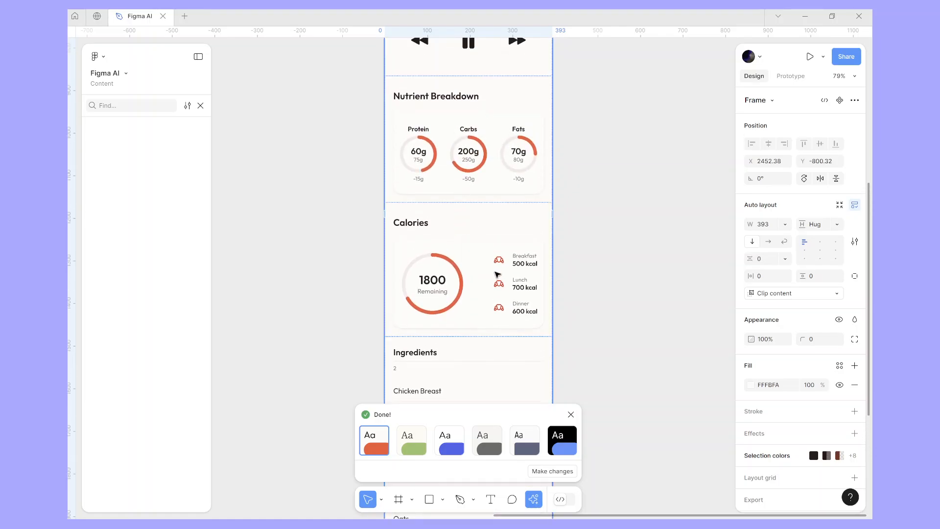
{"action": "scroll", "coordinate": [495, 272], "scroll_direction": "down", "scroll_amount": 7}
{"action": "scroll", "coordinate": [497, 274], "scroll_direction": "down", "scroll_amount": 4}
{"action": "scroll", "coordinate": [496, 274], "scroll_direction": "down", "scroll_amount": 1}
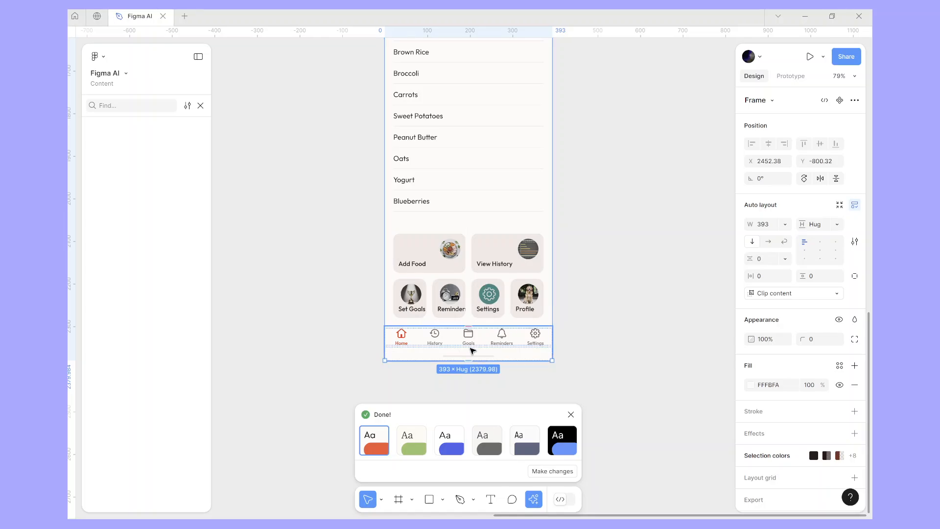
{"action": "scroll", "coordinate": [463, 306], "scroll_direction": "up", "scroll_amount": 5}
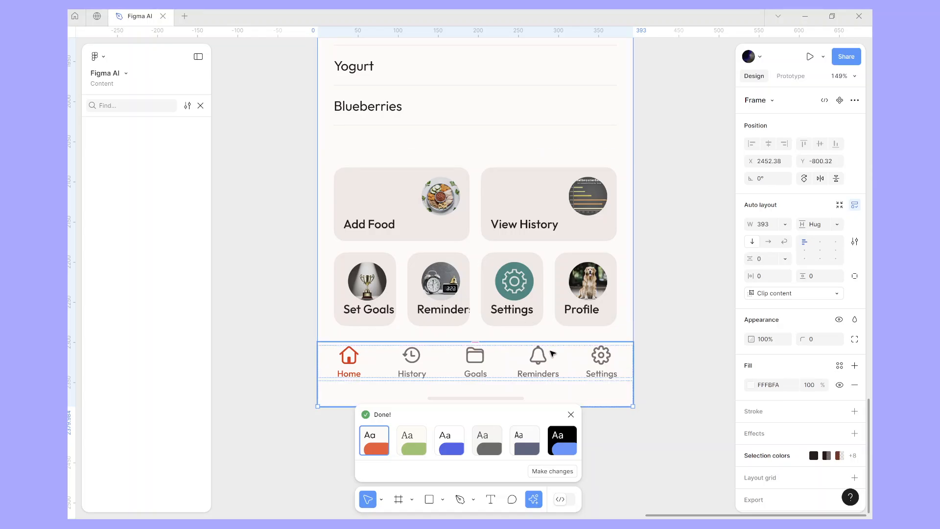
{"action": "scroll", "coordinate": [582, 269], "scroll_direction": "down", "scroll_amount": 3}
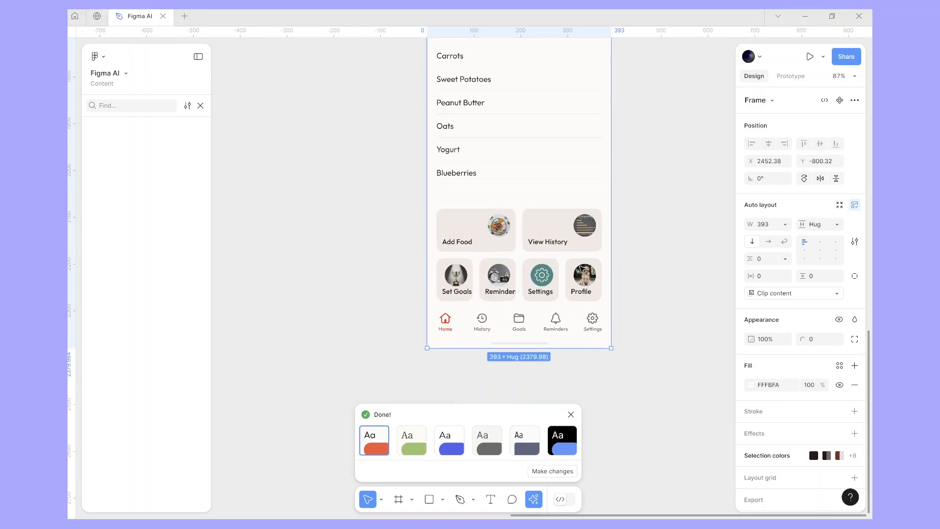
Apply the green theme with the serif font to the generated pet food tracker design
{"action": "scroll", "coordinate": [581, 269], "scroll_direction": "up", "scroll_amount": 5}
{"action": "scroll", "coordinate": [581, 269], "scroll_direction": "up", "scroll_amount": 10}
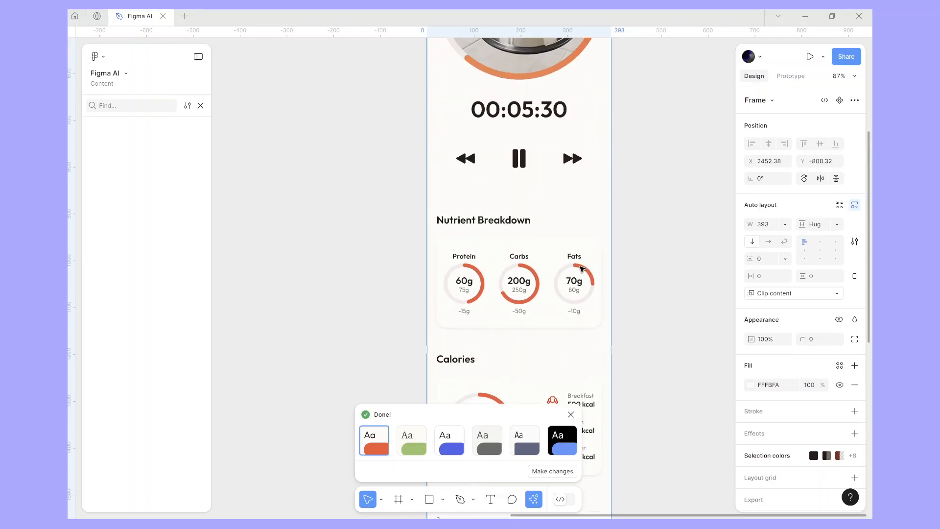
{"action": "scroll", "coordinate": [582, 269], "scroll_direction": "right", "scroll_amount": 3}
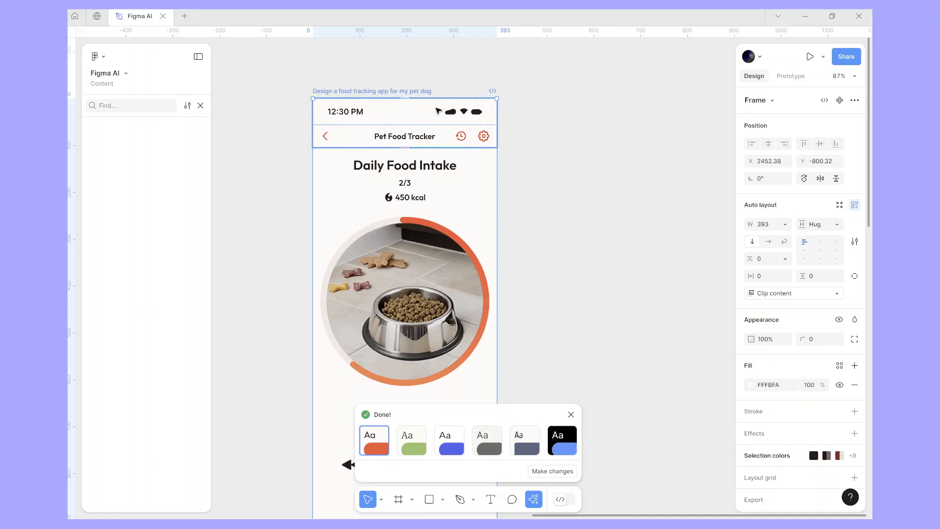
{"action": "left_click", "coordinate": [412, 447]}
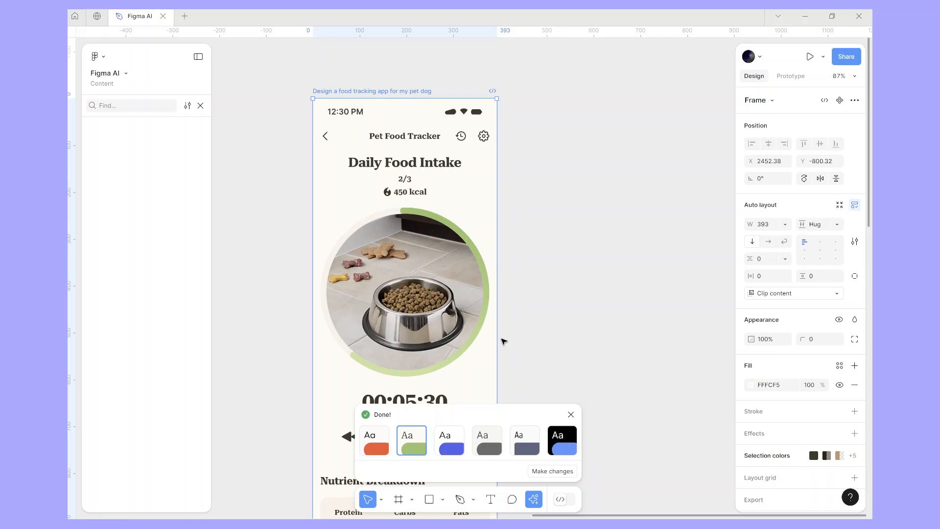
Look through the green-themed pet food tracker screen, from the header down to the Calories section
{"action": "scroll", "coordinate": [504, 341], "scroll_direction": "down", "scroll_amount": 3}
{"action": "scroll", "coordinate": [503, 341], "scroll_direction": "up", "scroll_amount": 2}
{"action": "scroll", "coordinate": [503, 341], "scroll_direction": "down", "scroll_amount": 1}
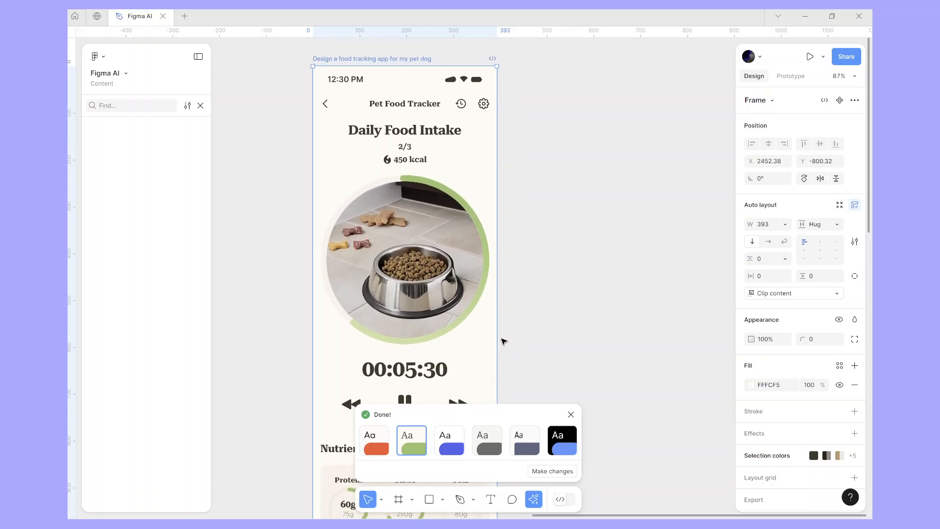
{"action": "scroll", "coordinate": [504, 341], "scroll_direction": "down", "scroll_amount": 10}
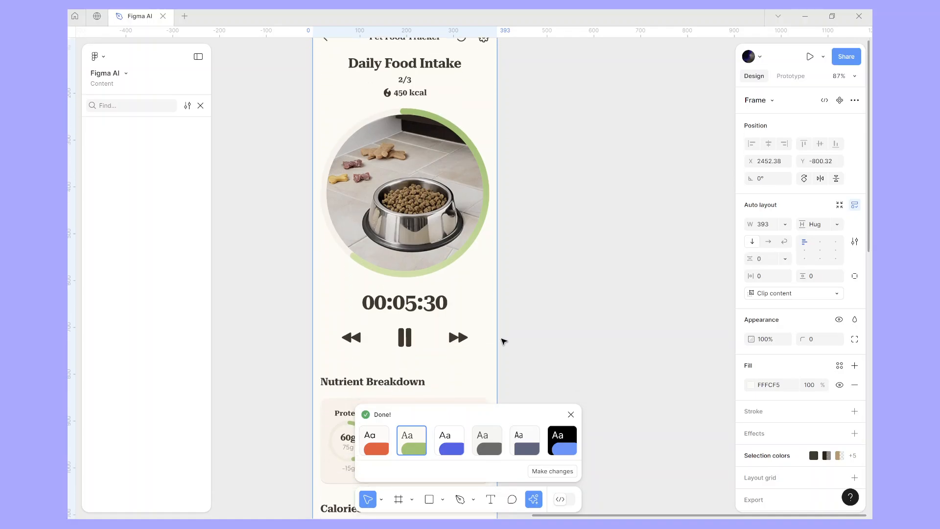
{"action": "scroll", "coordinate": [503, 342], "scroll_direction": "up", "scroll_amount": 10}
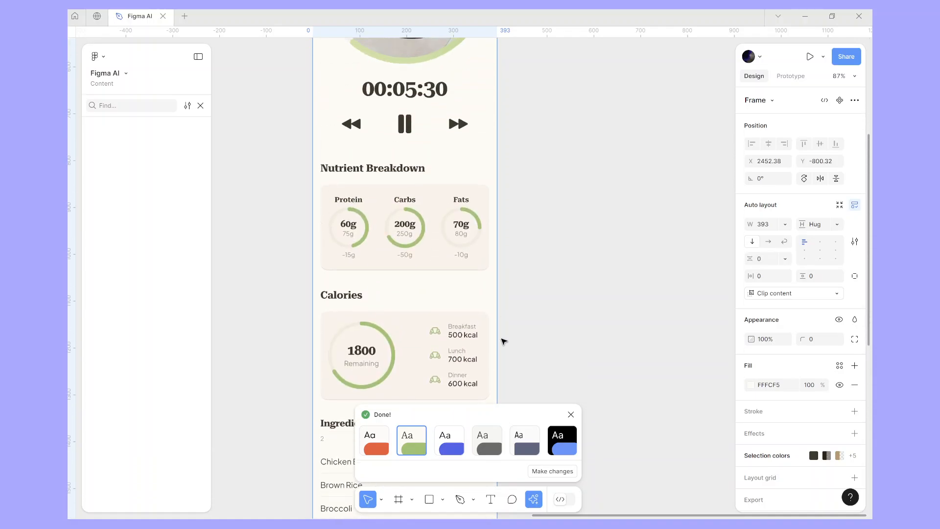
Try the indigo light theme and the black theme with blue accents on the pet food tracker design
{"action": "left_click", "coordinate": [452, 449]}
{"action": "scroll", "coordinate": [520, 337], "scroll_direction": "up", "scroll_amount": 3}
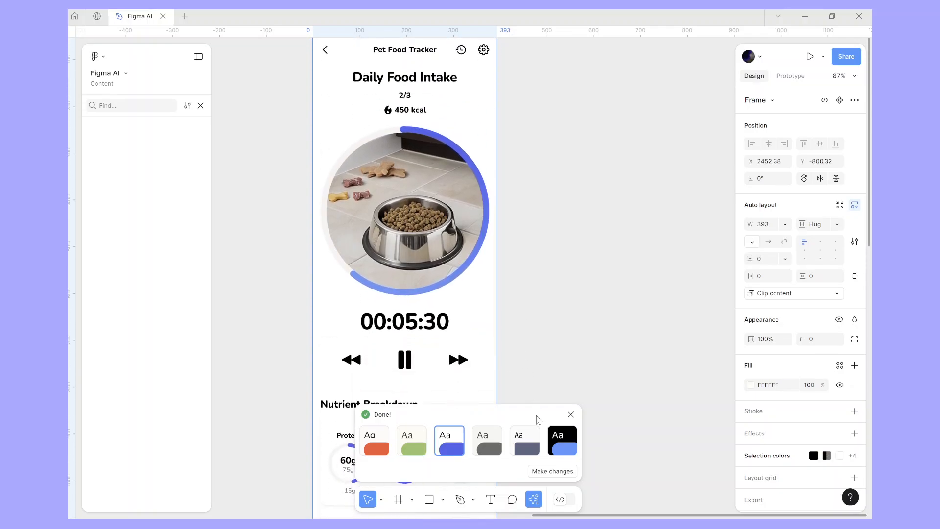
{"action": "left_click", "coordinate": [556, 446]}
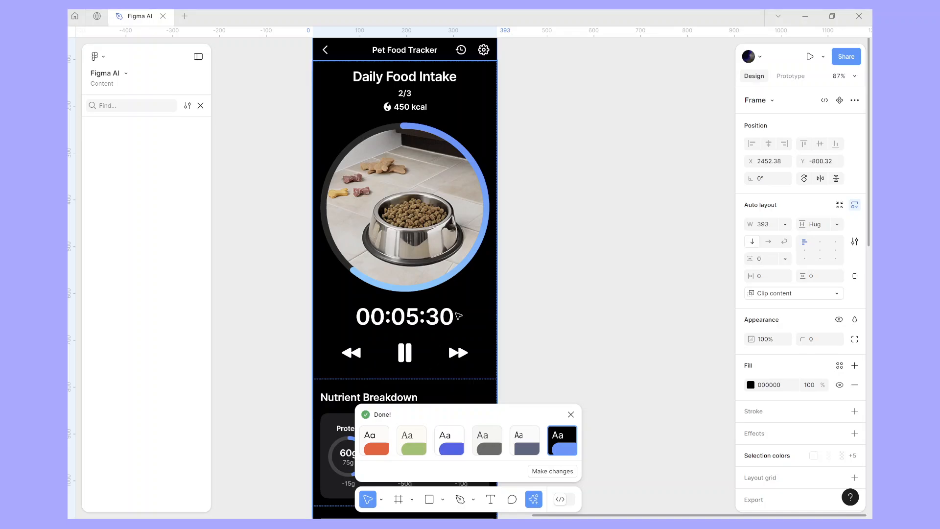
{"action": "scroll", "coordinate": [459, 315], "scroll_direction": "down", "scroll_amount": 4}
{"action": "scroll", "coordinate": [451, 353], "scroll_direction": "up", "scroll_amount": 5}
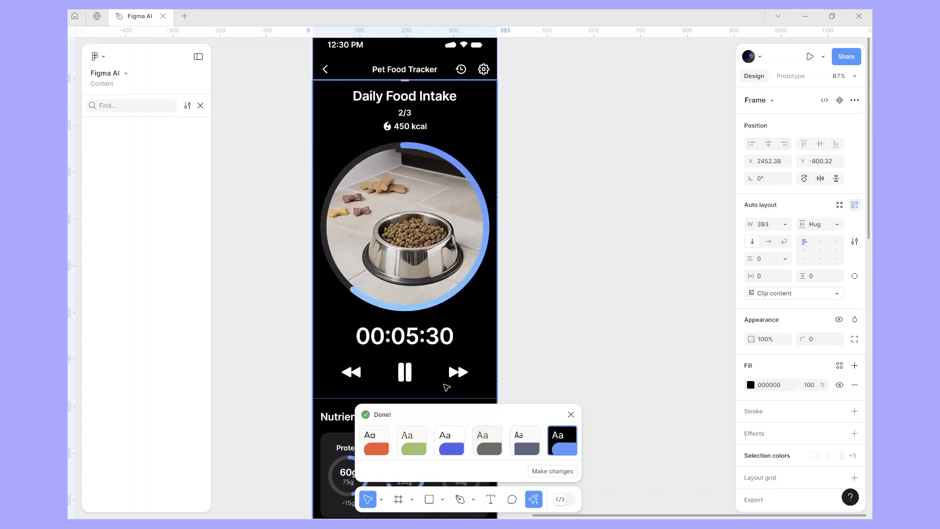
Reapply the green theme with the serif font and review the restyled screen
{"action": "left_click", "coordinate": [411, 439]}
{"action": "scroll", "coordinate": [496, 224], "scroll_direction": "up", "scroll_amount": 2}
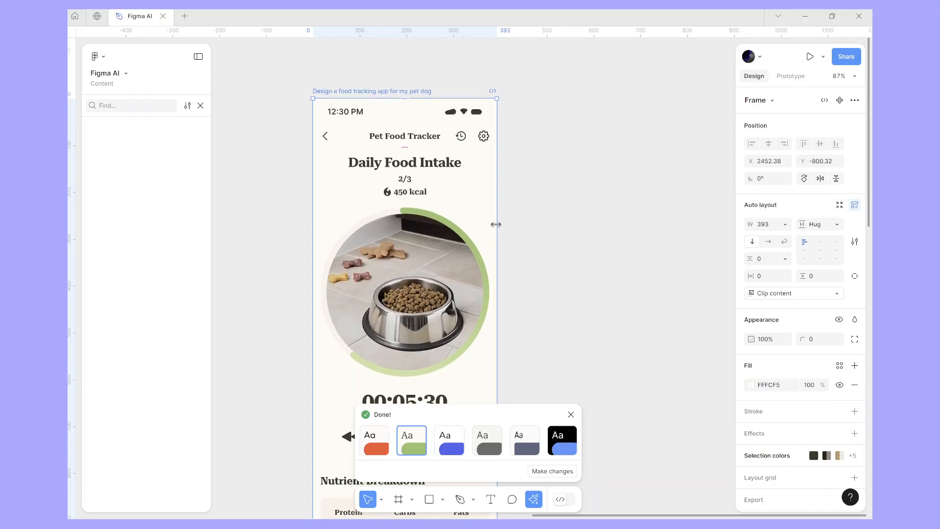
{"action": "scroll", "coordinate": [496, 224], "scroll_direction": "down", "scroll_amount": 2}
{"action": "scroll", "coordinate": [533, 298], "scroll_direction": "down", "scroll_amount": 4}
{"action": "scroll", "coordinate": [533, 297], "scroll_direction": "up", "scroll_amount": 4}
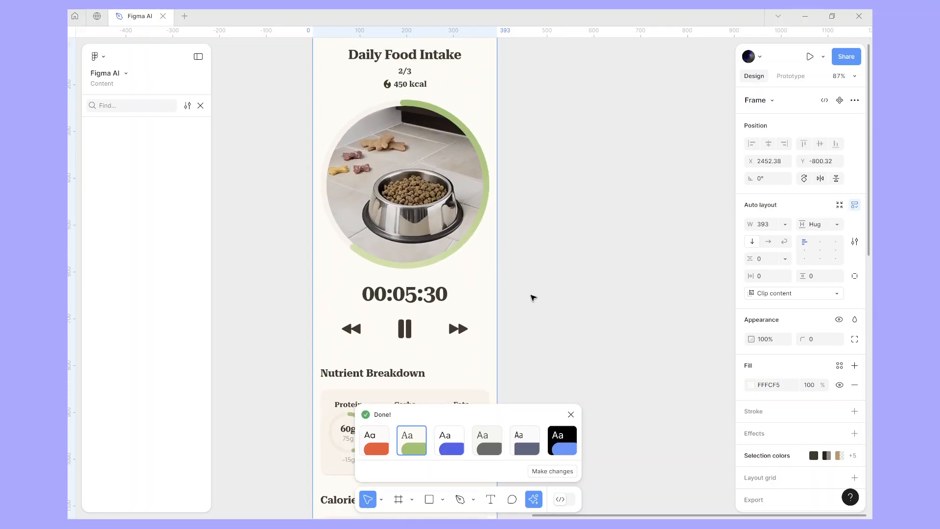
{"action": "scroll", "coordinate": [533, 297], "scroll_direction": "up", "scroll_amount": 3}
{"action": "scroll", "coordinate": [550, 399], "scroll_direction": "up", "scroll_amount": 1}
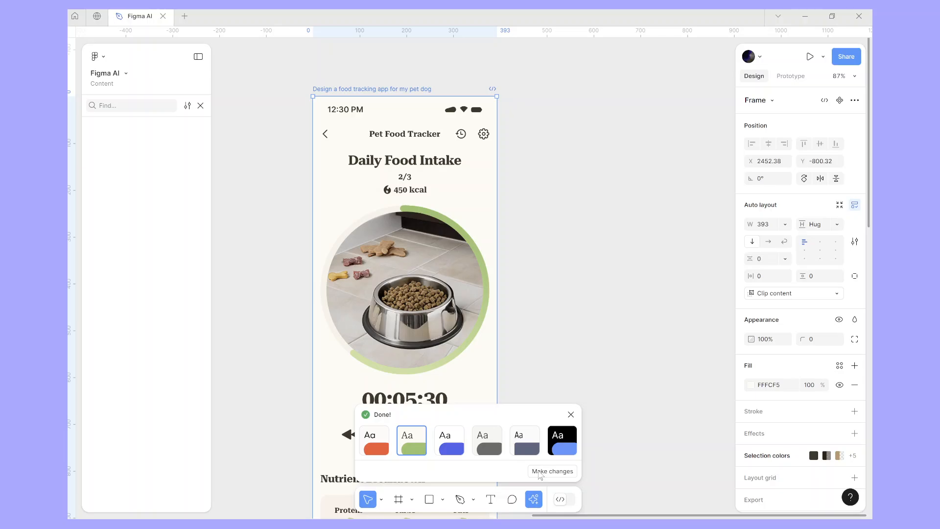
Start making changes to the design's style, reduce the corner radius to its minimum and check the section cards
{"action": "left_click", "coordinate": [552, 471]}
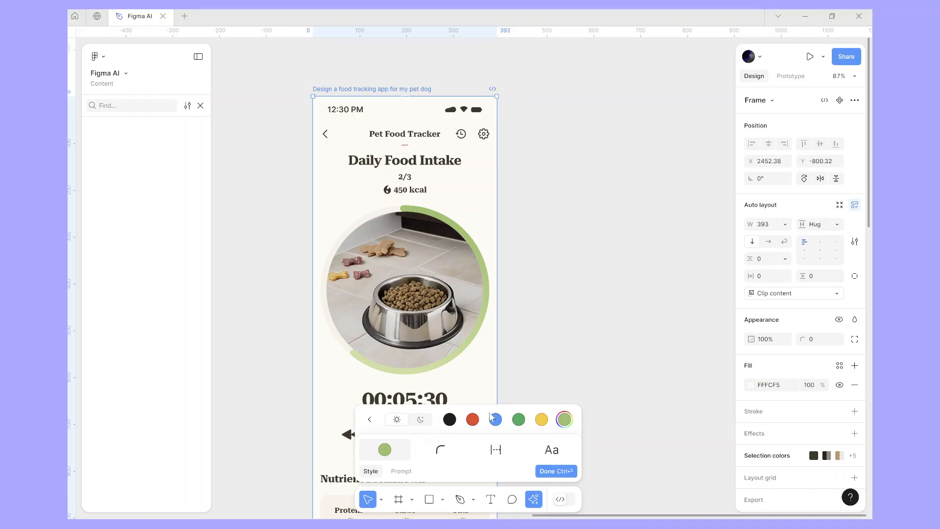
{"action": "left_click", "coordinate": [427, 451]}
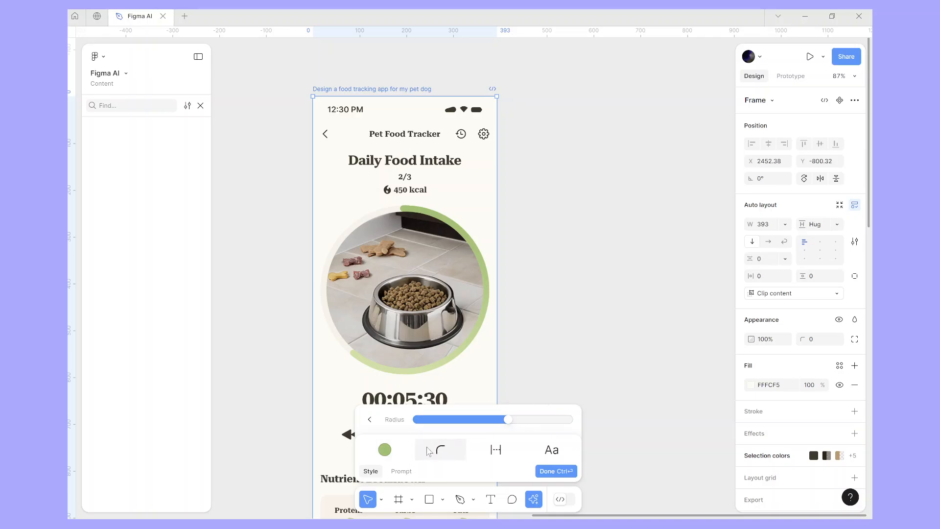
{"action": "left_click_drag", "start_coordinate": [509, 424], "coordinate": [416, 420]}
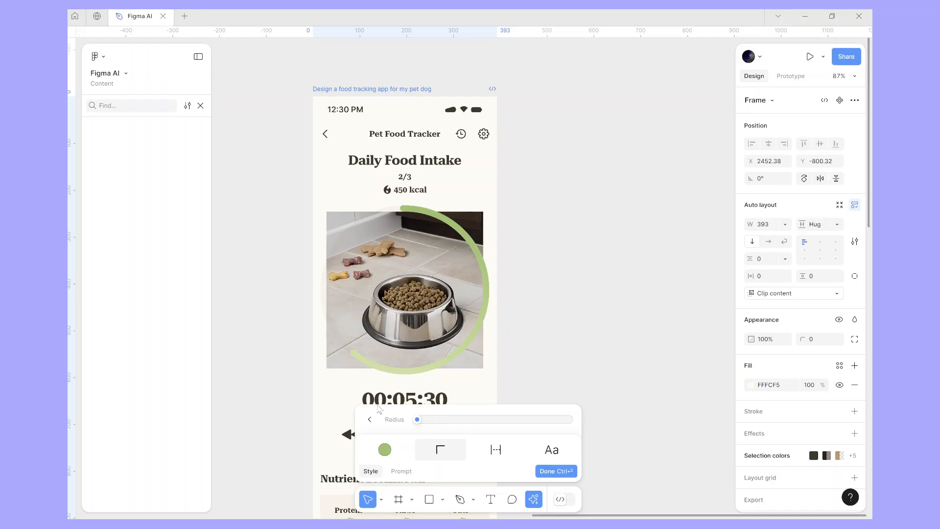
{"action": "scroll", "coordinate": [493, 302], "scroll_direction": "down", "scroll_amount": 3}
{"action": "scroll", "coordinate": [493, 302], "scroll_direction": "down", "scroll_amount": 10}
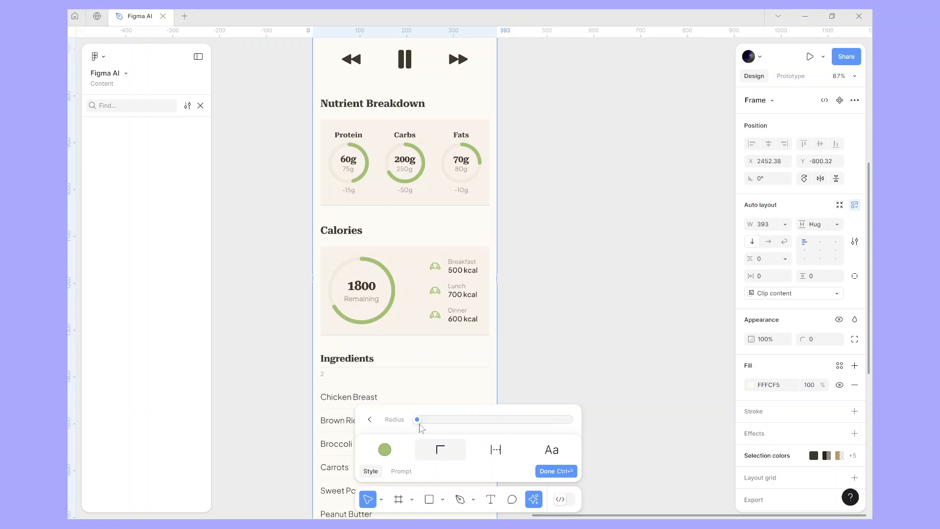
Raise the corner radius to slightly above the middle of its range, checking the card corners and food bowl image
{"action": "left_click_drag", "start_coordinate": [419, 425], "coordinate": [499, 417]}
{"action": "scroll", "coordinate": [489, 346], "scroll_direction": "up", "scroll_amount": 8}
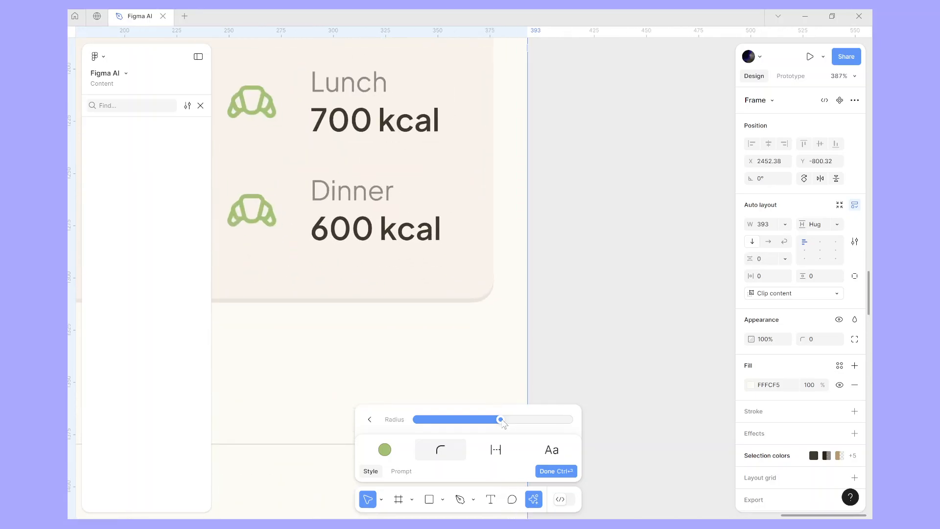
{"action": "mouse_move", "coordinate": [502, 420]}
{"action": "left_mouse_down"}
{"action": "mouse_move", "coordinate": [546, 419]}
{"action": "mouse_move", "coordinate": [409, 419]}
{"action": "mouse_move", "coordinate": [519, 422]}
{"action": "left_mouse_up"}
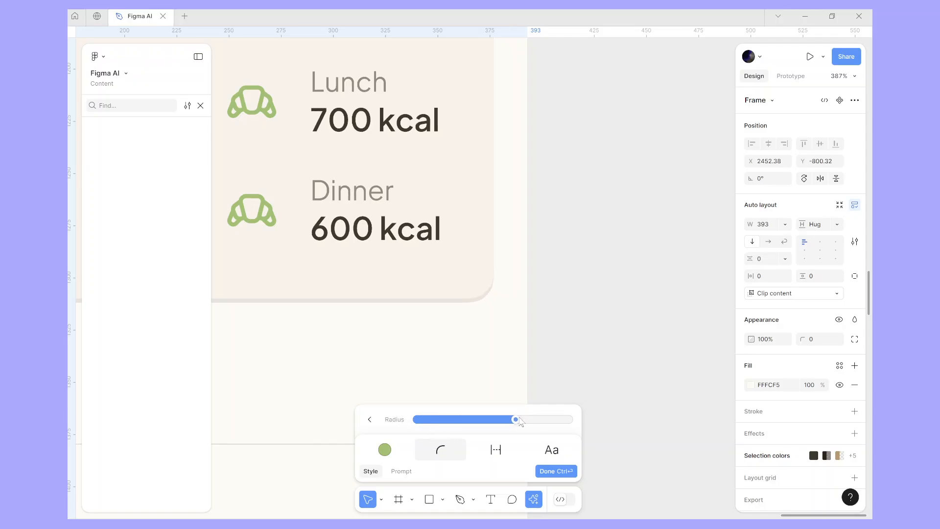
{"action": "scroll", "coordinate": [540, 340], "scroll_direction": "down", "scroll_amount": 10}
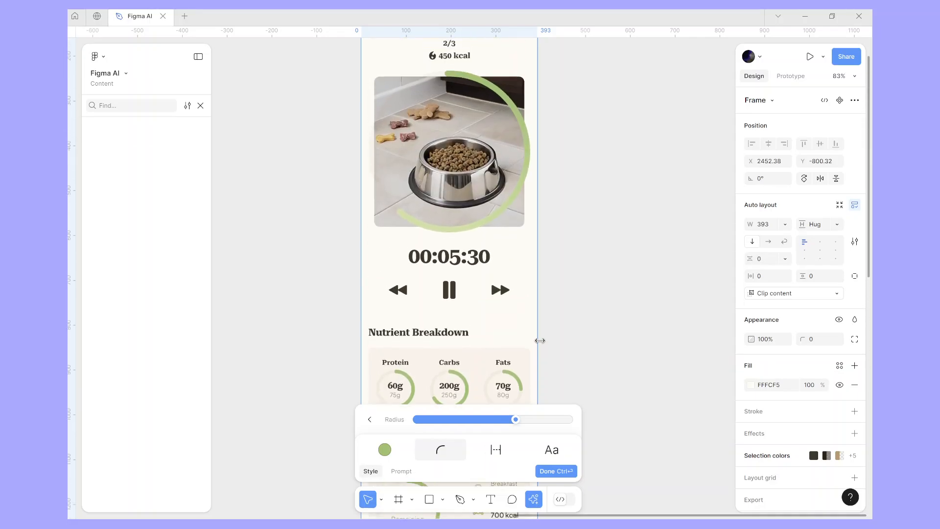
{"action": "scroll", "coordinate": [540, 340], "scroll_direction": "up", "scroll_amount": 5}
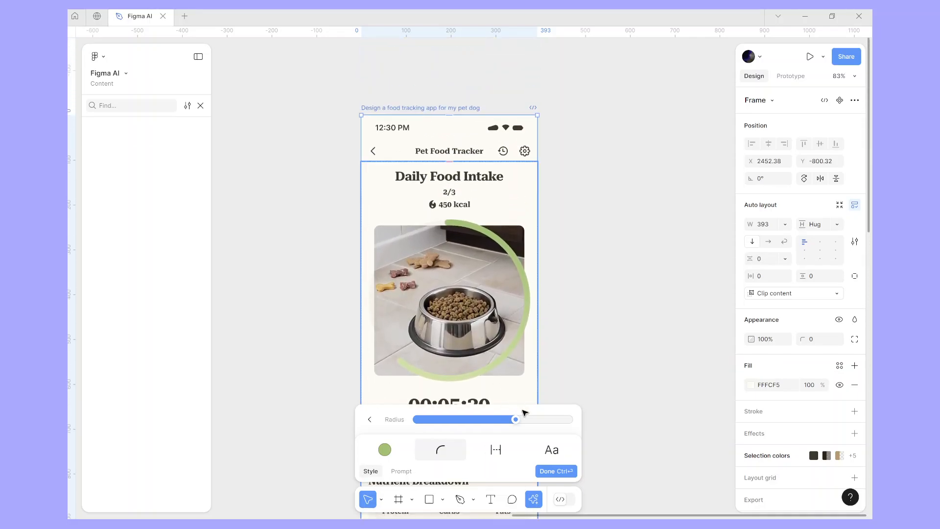
{"action": "scroll", "coordinate": [524, 412], "scroll_direction": "down", "scroll_amount": 5}
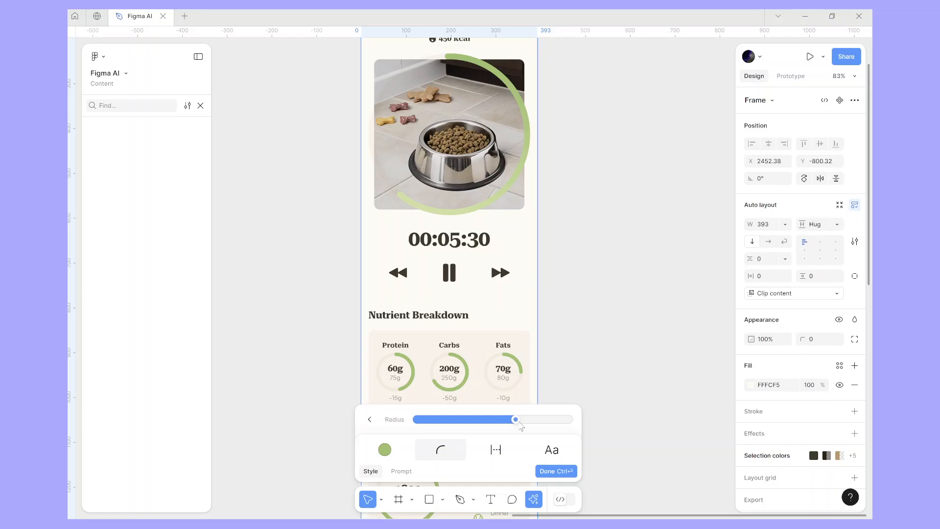
{"action": "left_click_drag", "start_coordinate": [520, 426], "coordinate": [500, 418]}
Set the design's spacing to about three quarters of its range and look at the title font options
{"action": "left_click", "coordinate": [496, 450]}
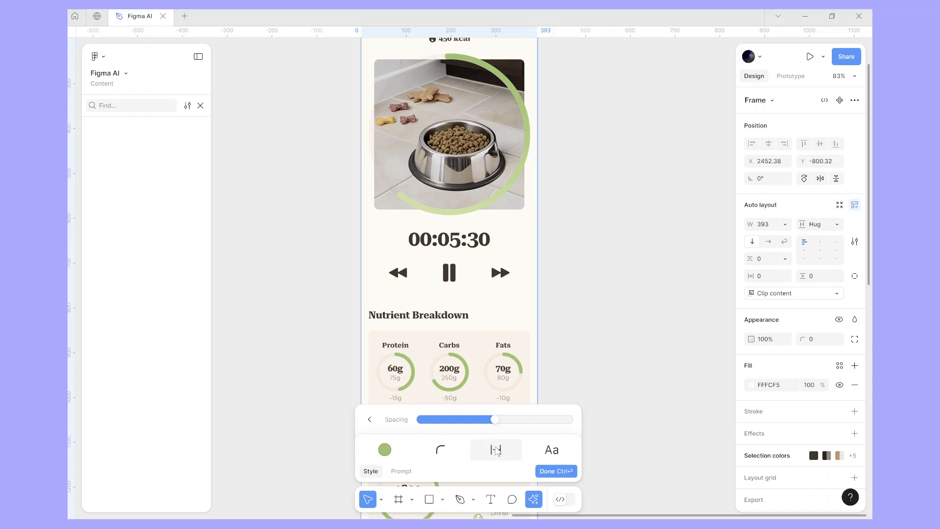
{"action": "left_click_drag", "start_coordinate": [495, 423], "coordinate": [539, 419]}
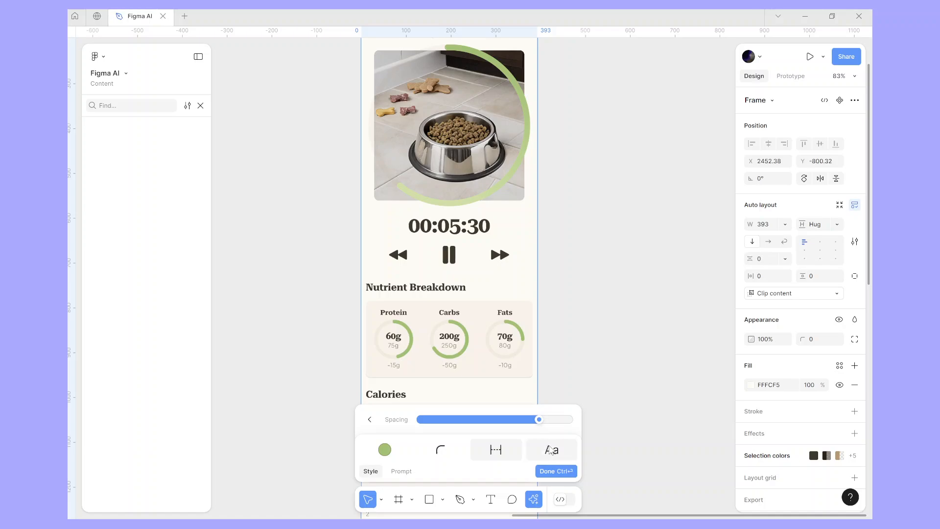
{"action": "left_click", "coordinate": [552, 452]}
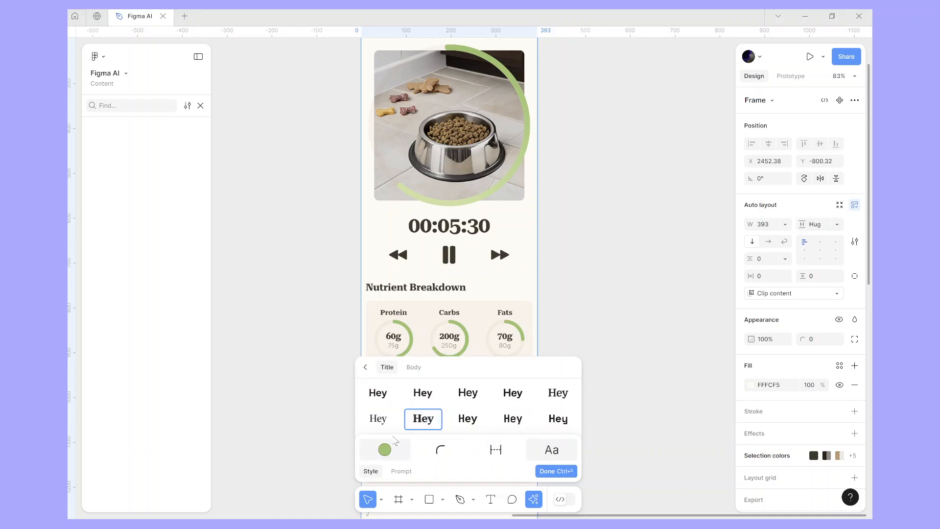
{"action": "left_click", "coordinate": [365, 366]}
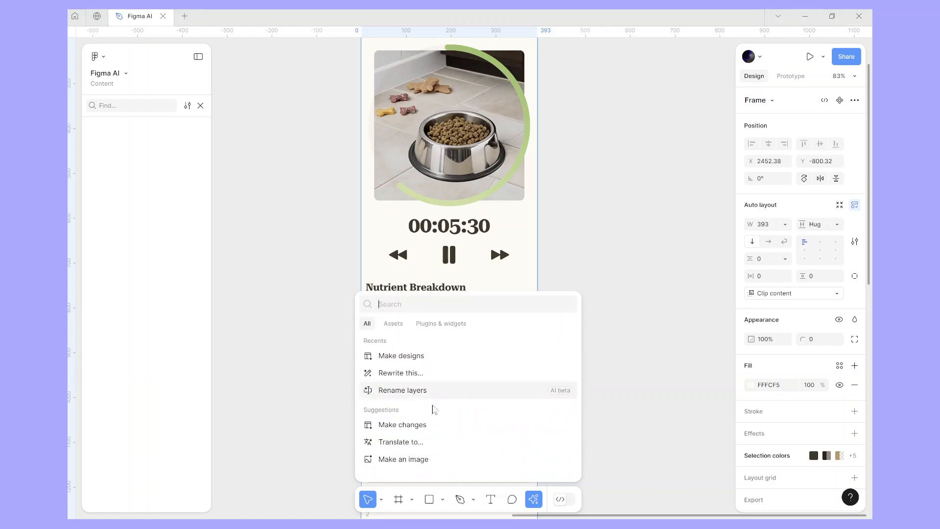
Reopen the AI style changes for the design, switch it to dark mode and review the result
{"action": "left_click", "coordinate": [430, 430]}
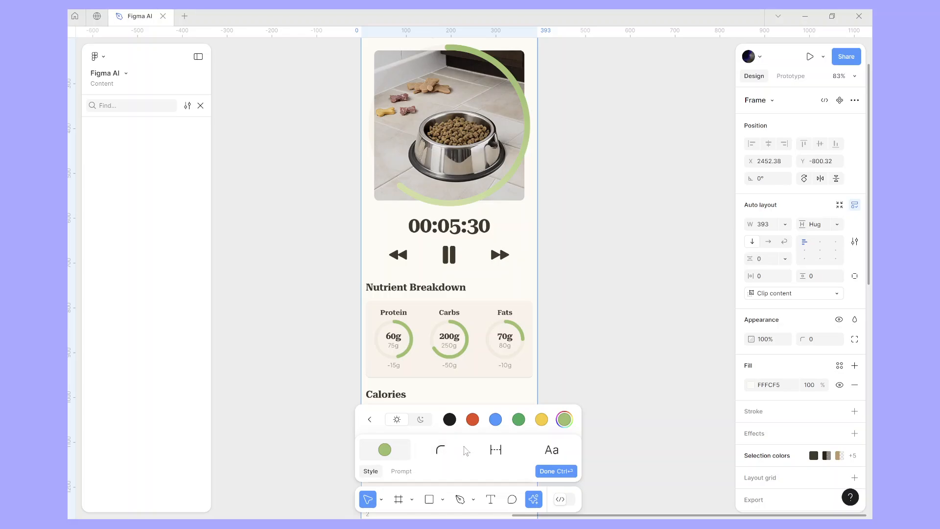
{"action": "left_click", "coordinate": [420, 420]}
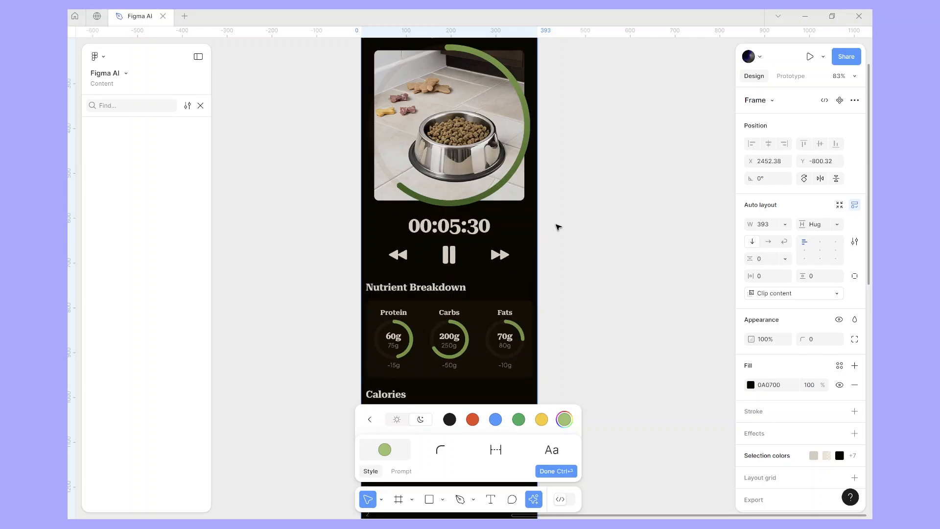
{"action": "scroll", "coordinate": [558, 225], "scroll_direction": "up", "scroll_amount": 2}
{"action": "scroll", "coordinate": [558, 227], "scroll_direction": "up", "scroll_amount": 3}
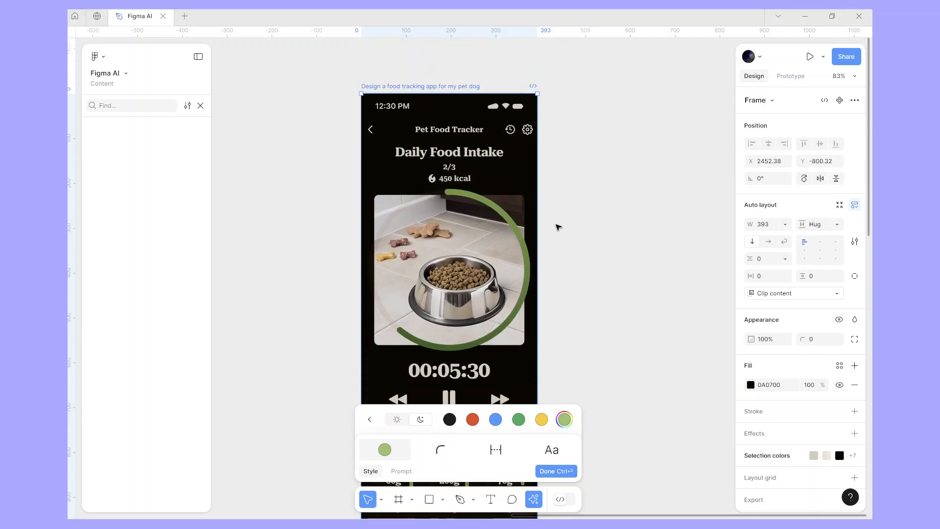
{"action": "scroll", "coordinate": [558, 226], "scroll_direction": "down", "scroll_amount": 4}
{"action": "scroll", "coordinate": [558, 226], "scroll_direction": "up", "scroll_amount": 5}
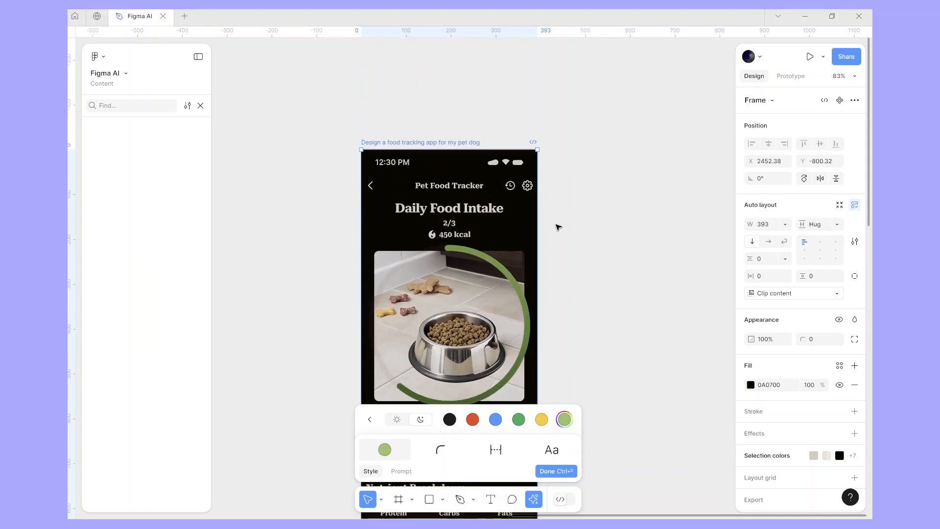
{"action": "scroll", "coordinate": [558, 227], "scroll_direction": "down", "scroll_amount": 4}
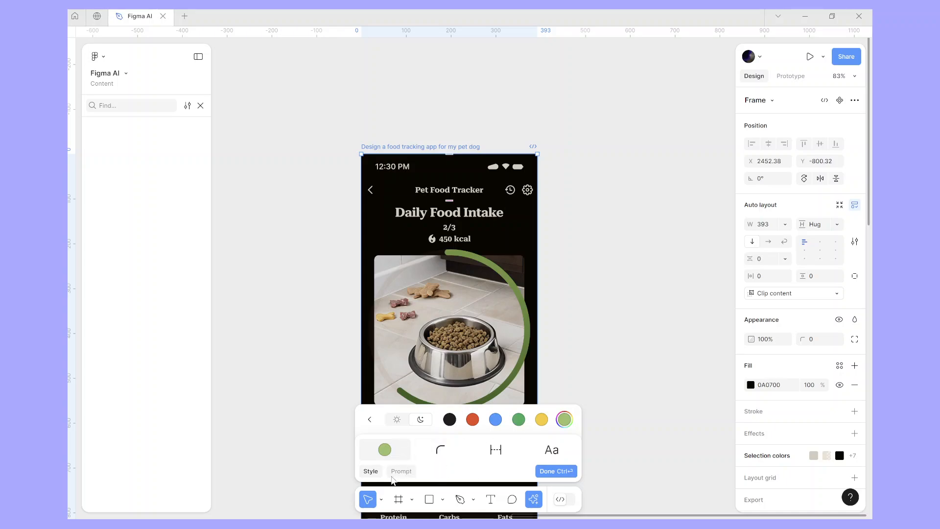
Have the AI change the design with the prompt "Add a profile picture of my pet dog"
{"action": "left_click", "coordinate": [393, 473]}
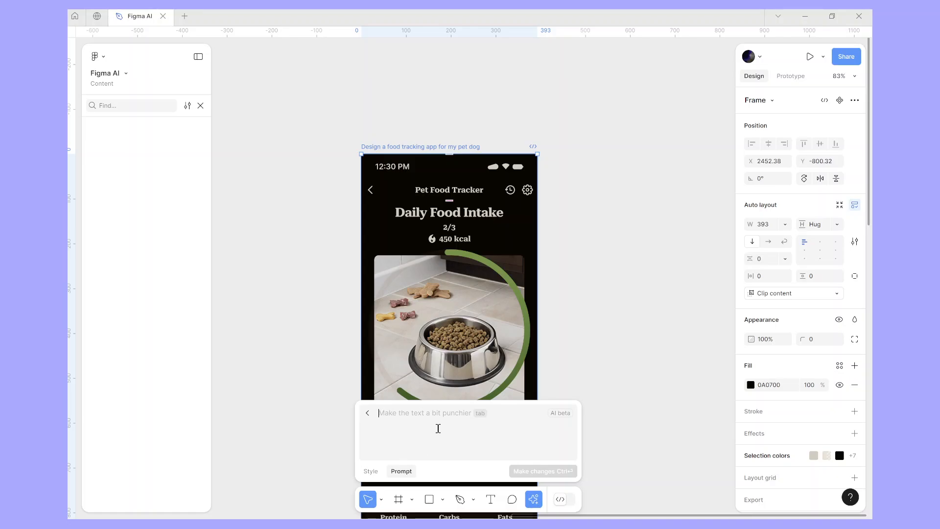
{"action": "scroll", "coordinate": [507, 332], "scroll_direction": "down", "scroll_amount": 5}
{"action": "scroll", "coordinate": [484, 371], "scroll_direction": "up", "scroll_amount": 4}
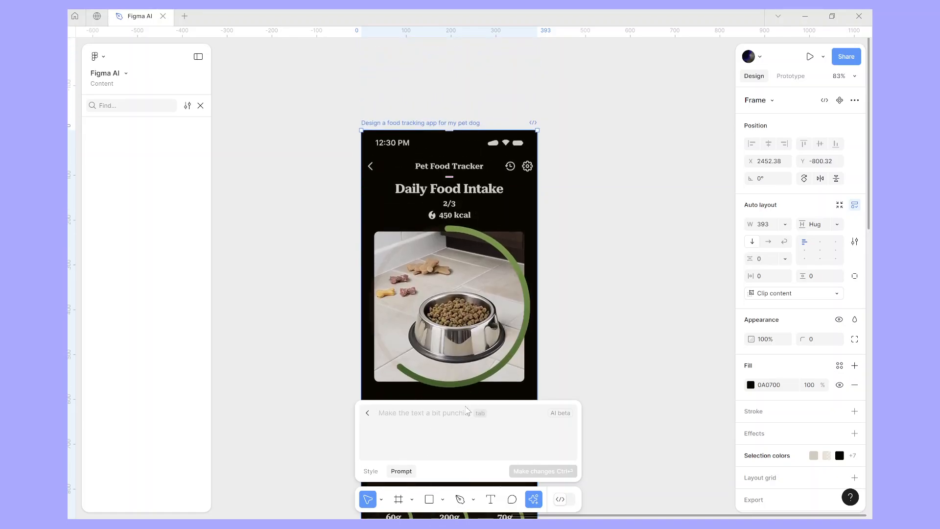
{"action": "type", "text": "A"}
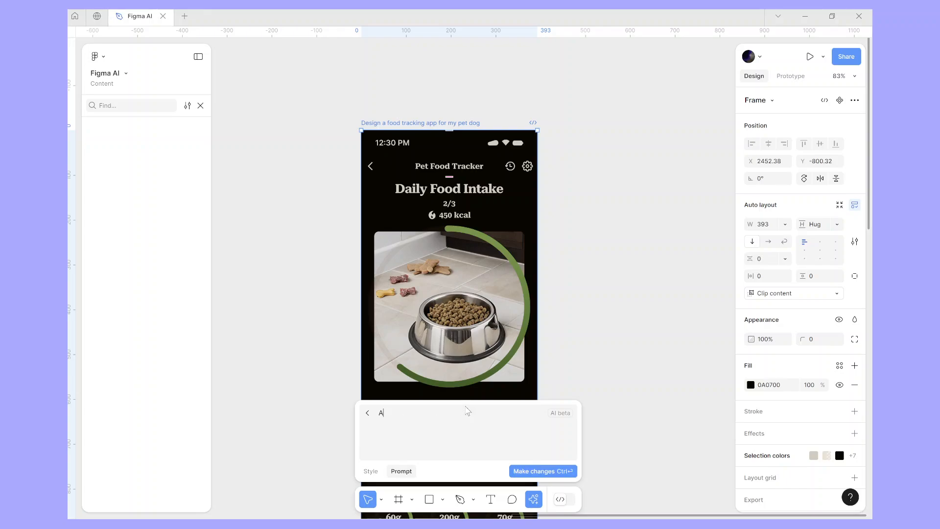
{"action": "type", "text": "dd a profile picture of my pet dog"}
{"action": "left_click", "coordinate": [547, 471]}
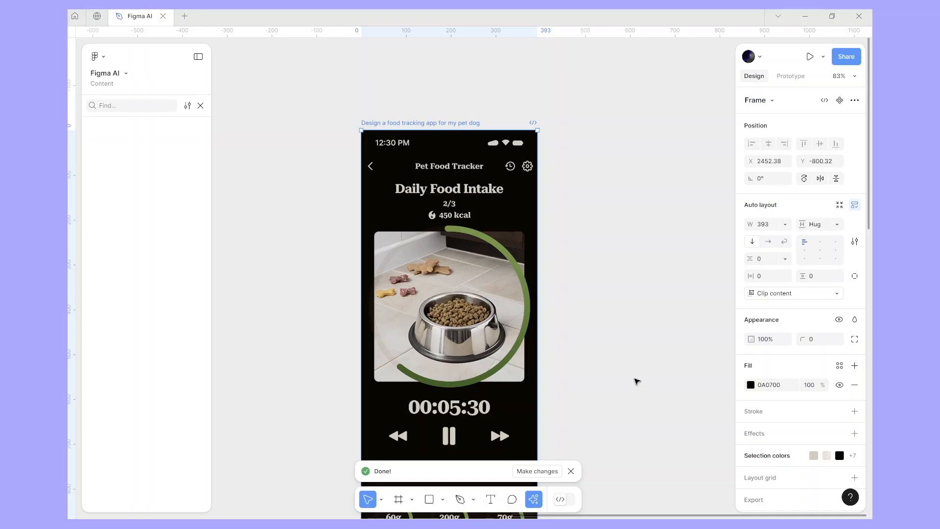
Look through the changed screen for the added dog profile picture and inspect the shortcut cards up close
{"action": "scroll", "coordinate": [578, 355], "scroll_direction": "down", "scroll_amount": 8}
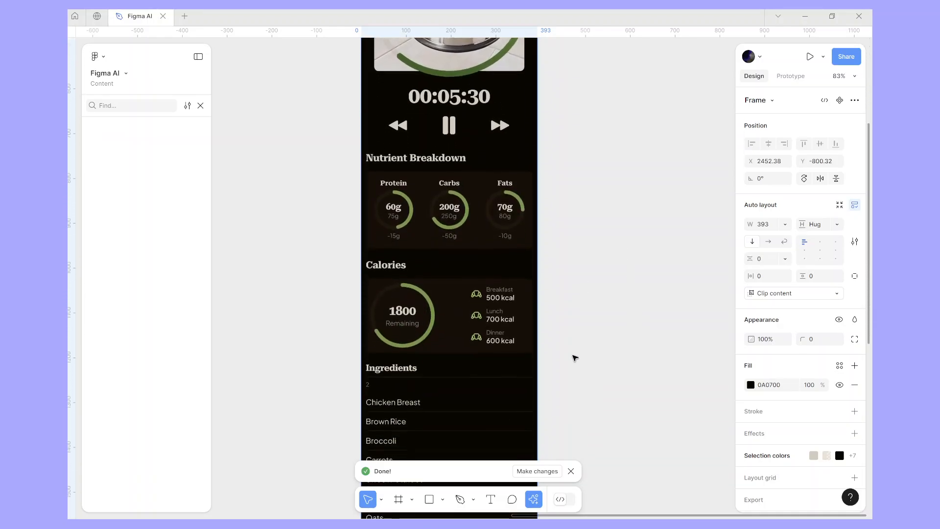
{"action": "scroll", "coordinate": [575, 357], "scroll_direction": "down", "scroll_amount": 8}
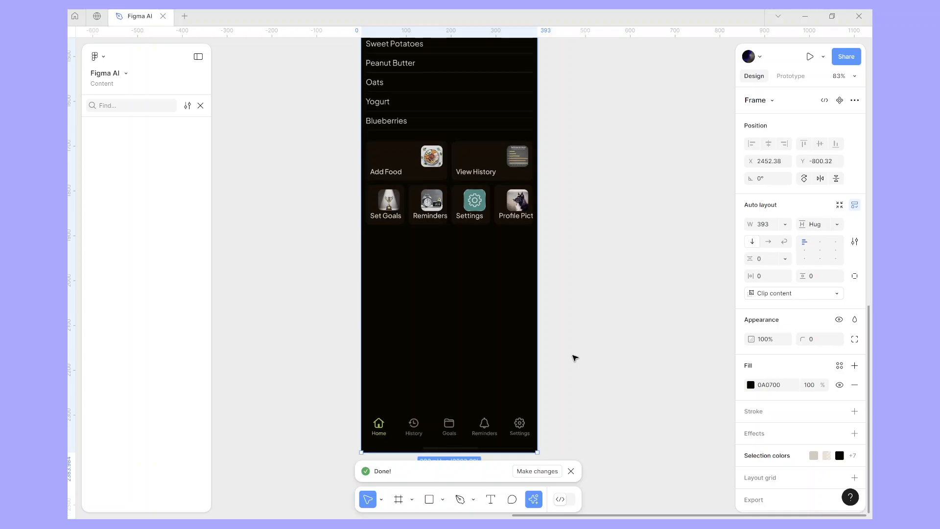
{"action": "scroll", "coordinate": [588, 187], "scroll_direction": "up", "scroll_amount": 3}
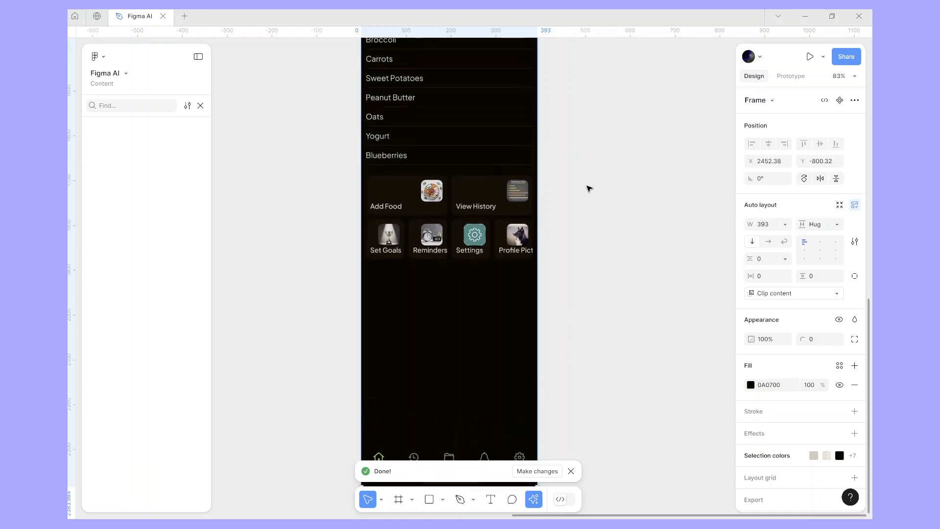
{"action": "scroll", "coordinate": [548, 279], "scroll_direction": "up", "scroll_amount": 5}
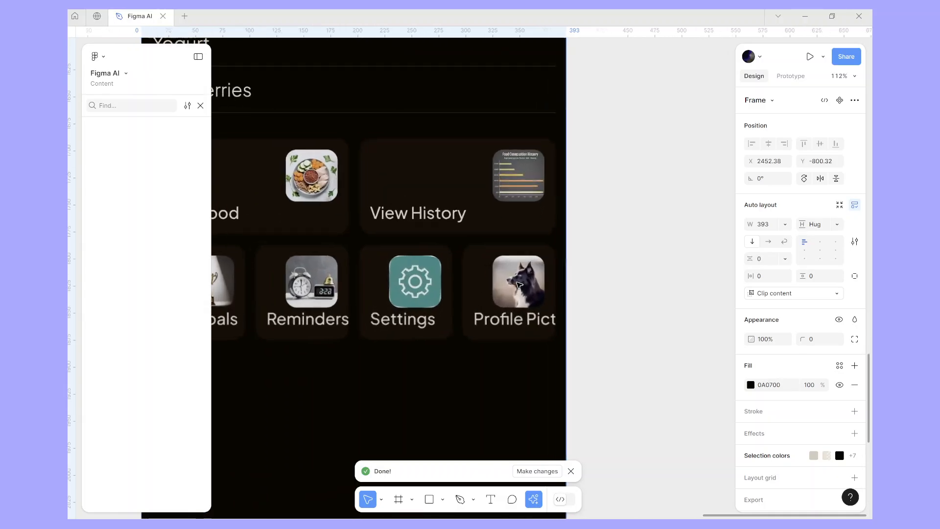
Look over the ingredient list, nutrient sections and shortcut cards of the changed screen to check where the dog profile picture was placed
{"action": "scroll", "coordinate": [555, 305], "scroll_direction": "down", "scroll_amount": 3}
{"action": "scroll", "coordinate": [543, 313], "scroll_direction": "up", "scroll_amount": 1}
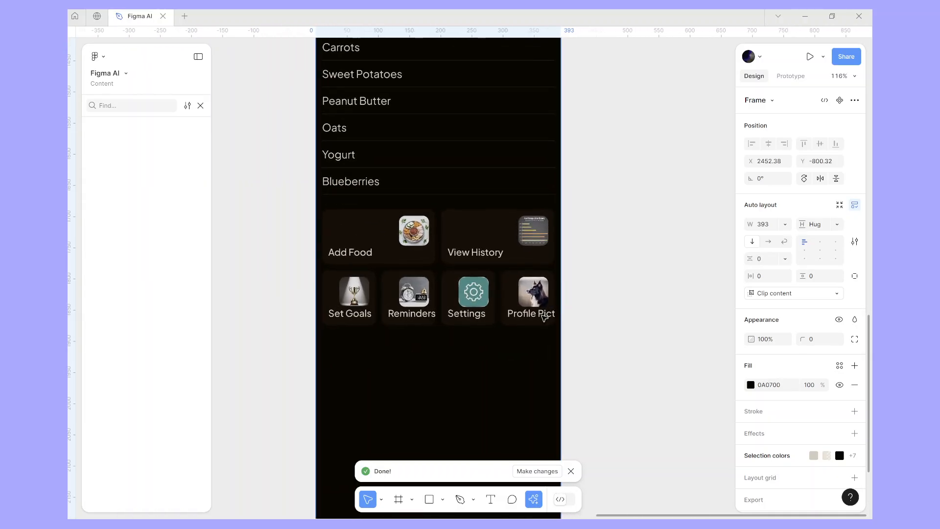
{"action": "scroll", "coordinate": [482, 337], "scroll_direction": "down", "scroll_amount": 5}
{"action": "scroll", "coordinate": [487, 361], "scroll_direction": "up", "scroll_amount": 10}
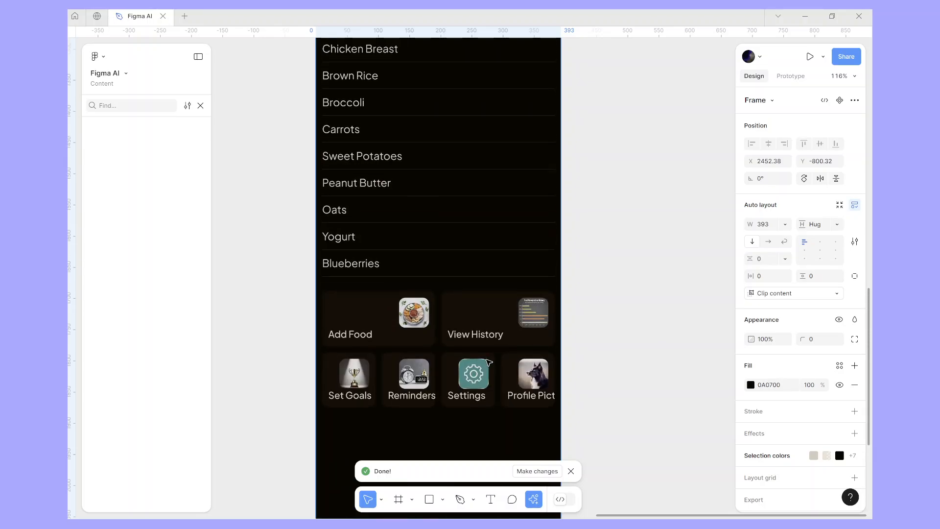
{"action": "scroll", "coordinate": [489, 362], "scroll_direction": "up", "scroll_amount": 10}
{"action": "scroll", "coordinate": [519, 426], "scroll_direction": "down", "scroll_amount": 9}
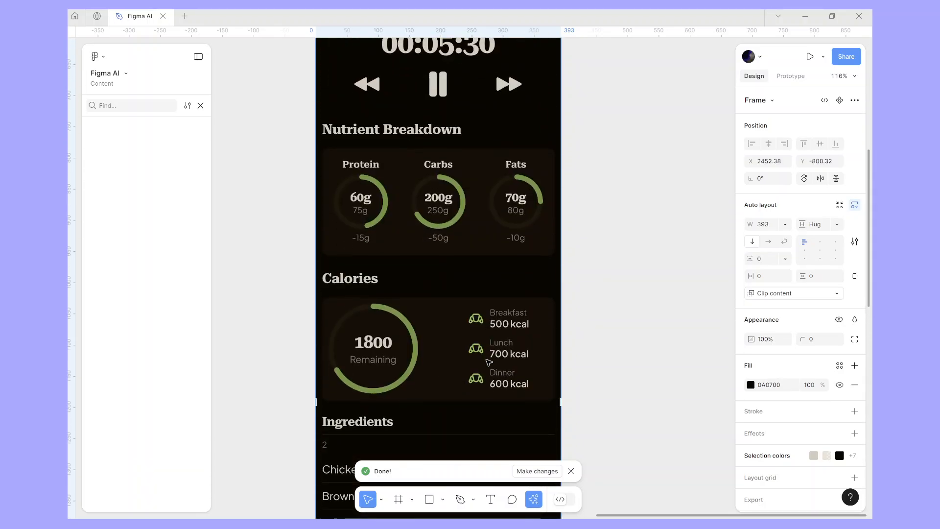
{"action": "scroll", "coordinate": [541, 386], "scroll_direction": "down", "scroll_amount": 6}
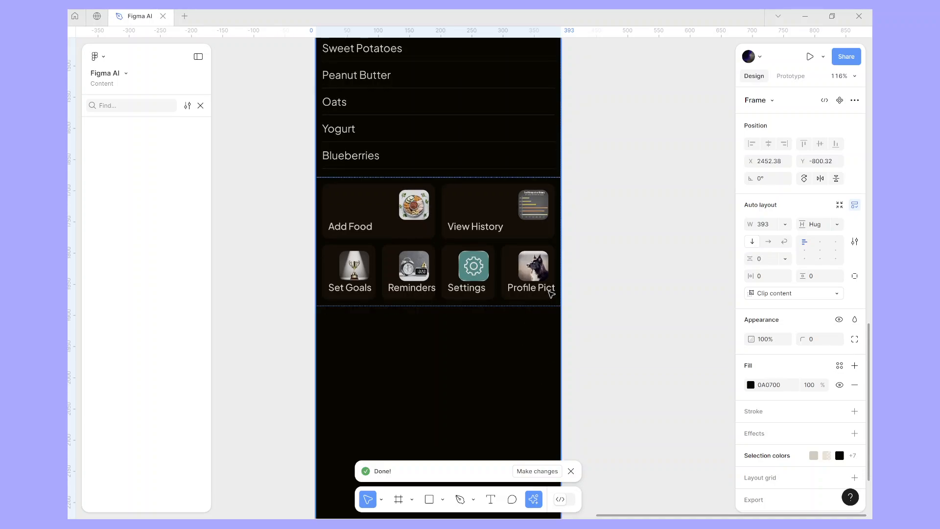
Have the AI change the design with the prompt "Add the profile picture on the top navigation bar"
{"action": "left_click", "coordinate": [534, 472]}
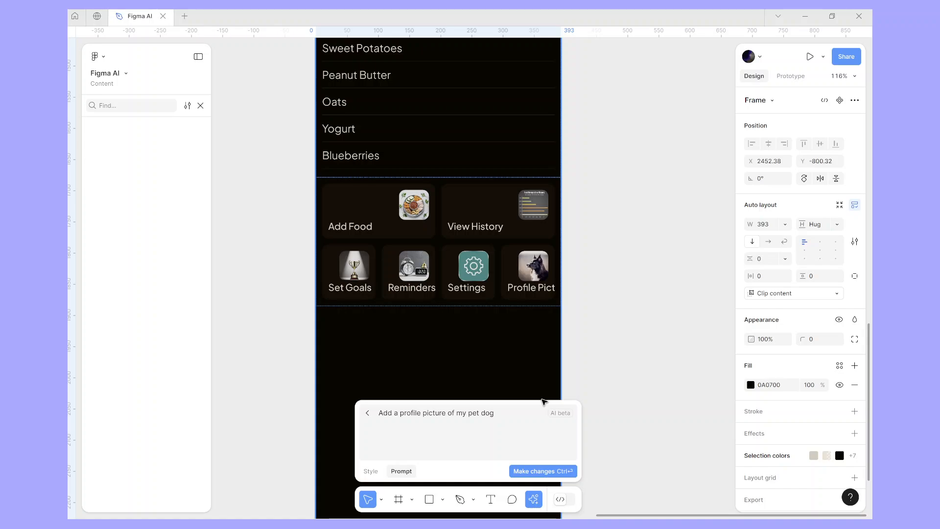
{"action": "key", "text": "ctrl+a"}
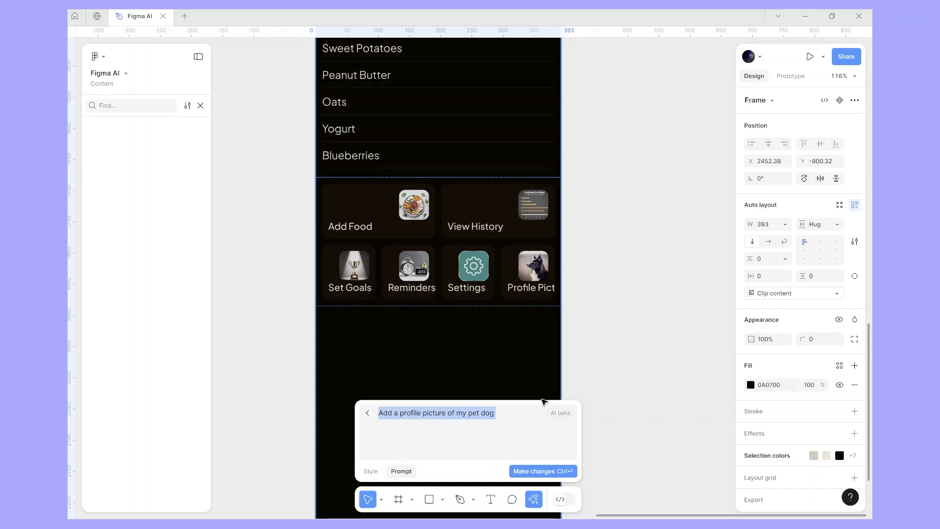
{"action": "type", "text": "Add "}
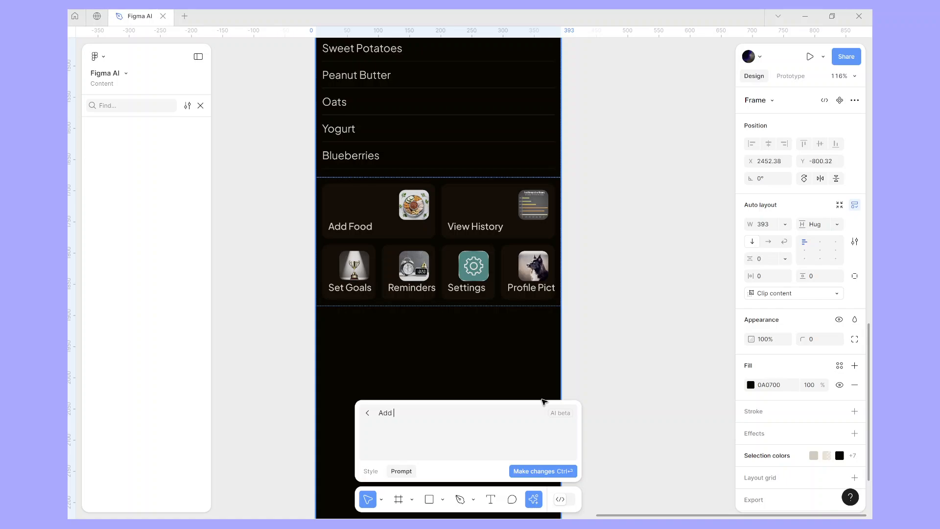
{"action": "type", "text": "the profile picture on the top navigation bar"}
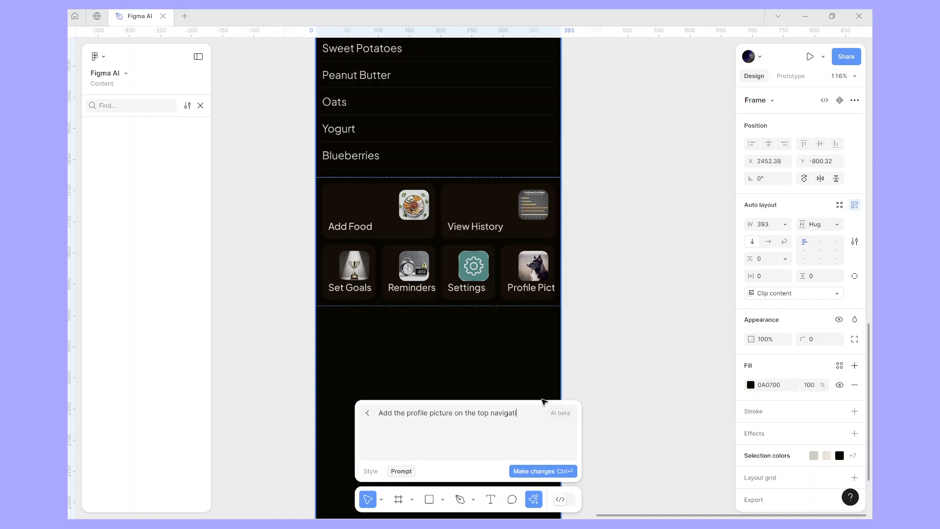
{"action": "left_click", "coordinate": [524, 470]}
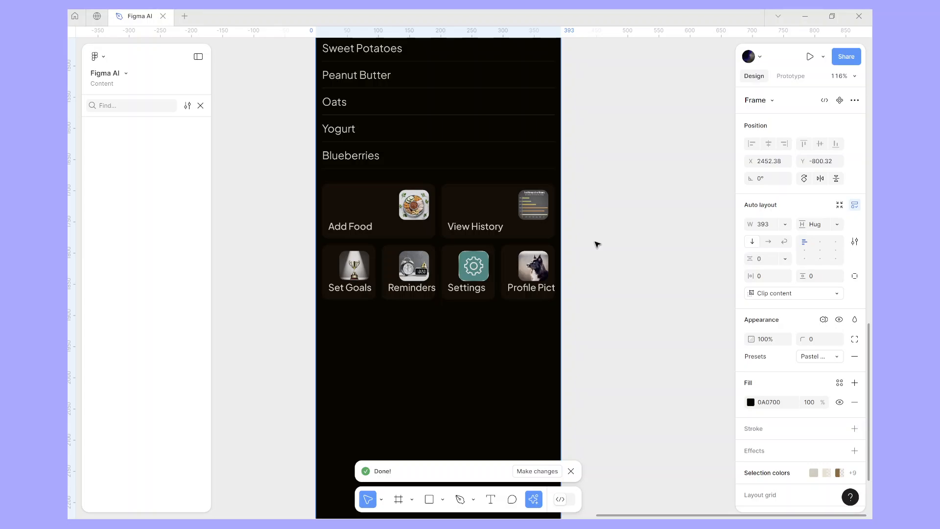
Examine the changed screen from the top navigation bar down to the bottom navigation for the requested profile picture placement
{"action": "scroll", "coordinate": [597, 244], "scroll_direction": "up", "scroll_amount": 15}
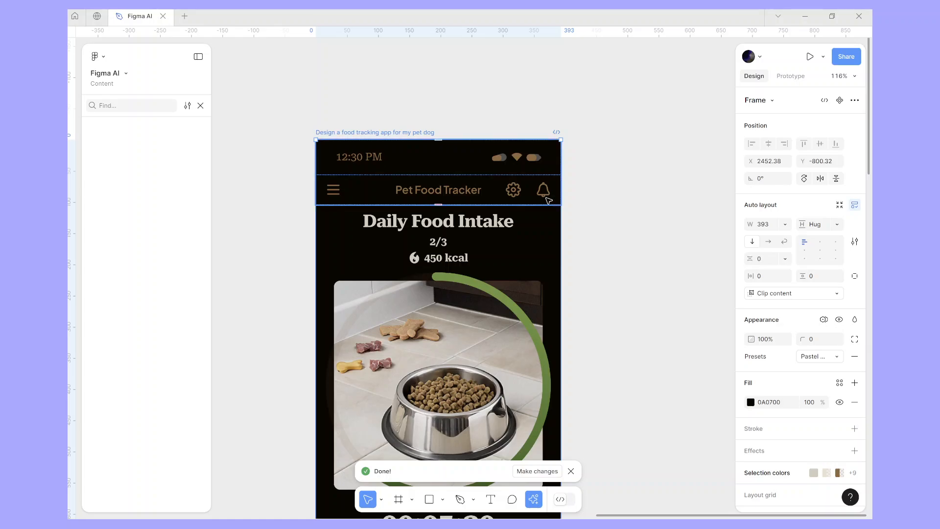
{"action": "scroll", "coordinate": [541, 296], "scroll_direction": "down", "scroll_amount": 2}
{"action": "scroll", "coordinate": [540, 296], "scroll_direction": "down", "scroll_amount": 20}
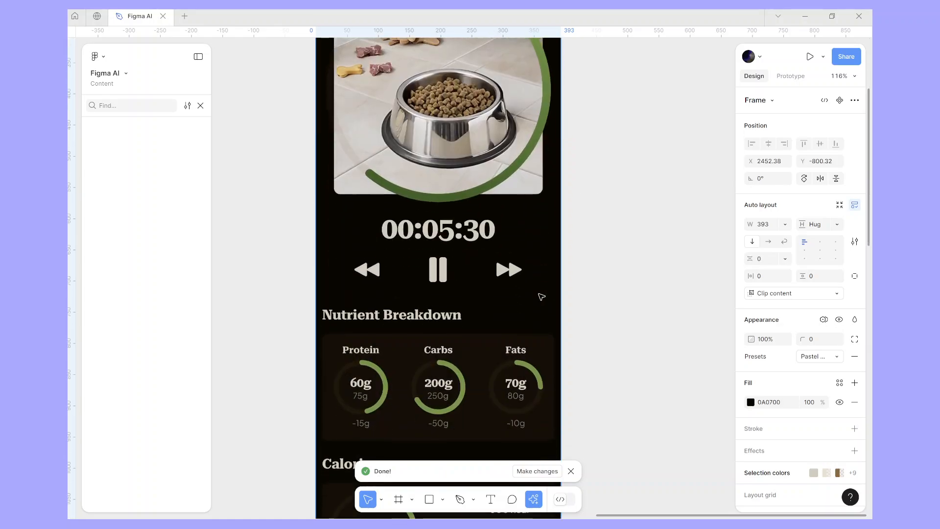
{"action": "scroll", "coordinate": [541, 296], "scroll_direction": "down", "scroll_amount": 10}
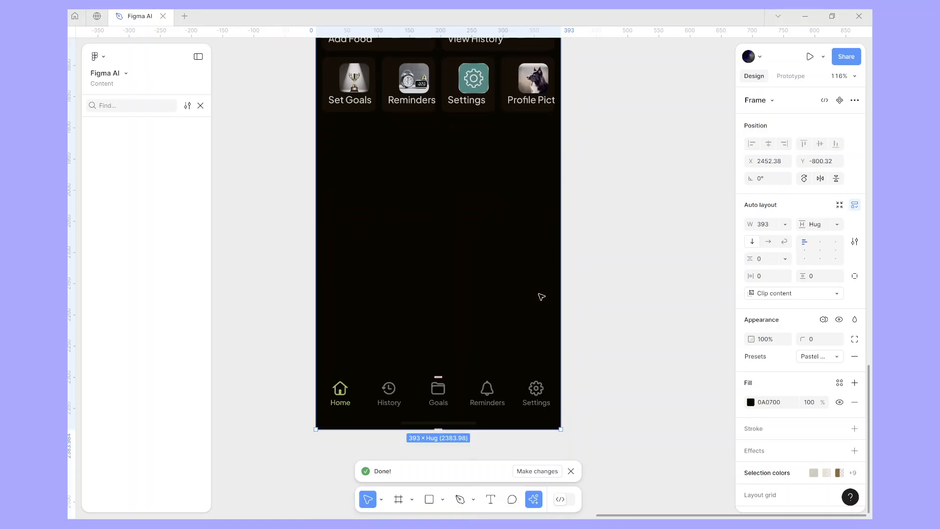
{"action": "scroll", "coordinate": [540, 296], "scroll_direction": "up", "scroll_amount": 4}
{"action": "scroll", "coordinate": [540, 296], "scroll_direction": "up", "scroll_amount": 14}
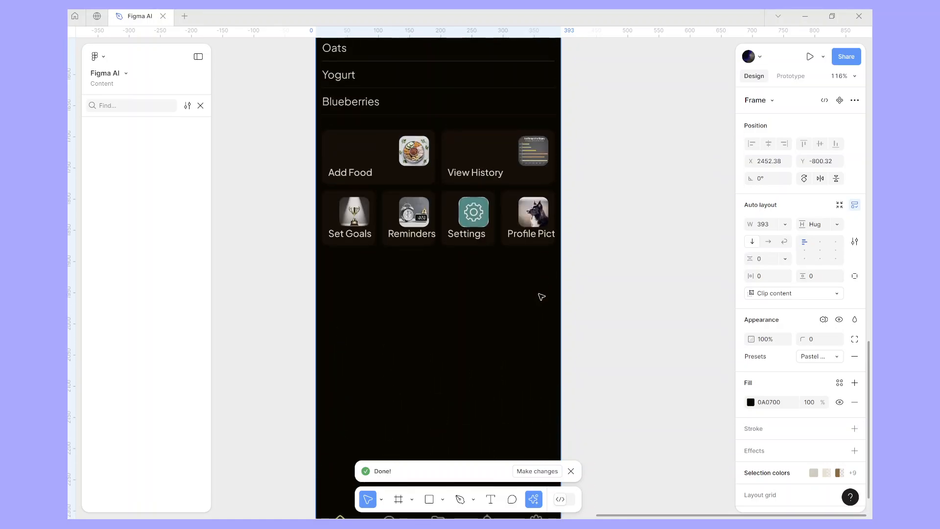
{"action": "scroll", "coordinate": [540, 297], "scroll_direction": "down", "scroll_amount": 4}
{"action": "scroll", "coordinate": [541, 296], "scroll_direction": "up", "scroll_amount": 10}
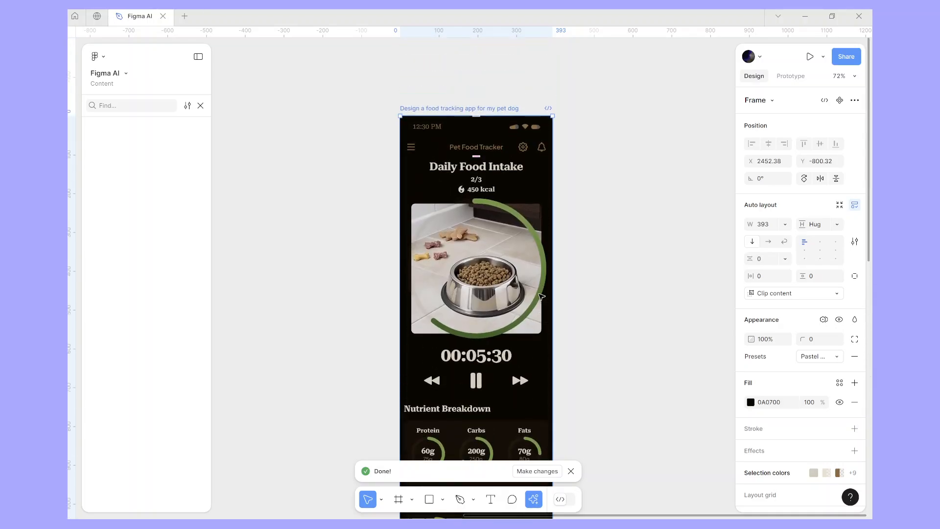
{"action": "scroll", "coordinate": [541, 296], "scroll_direction": "down", "scroll_amount": 4}
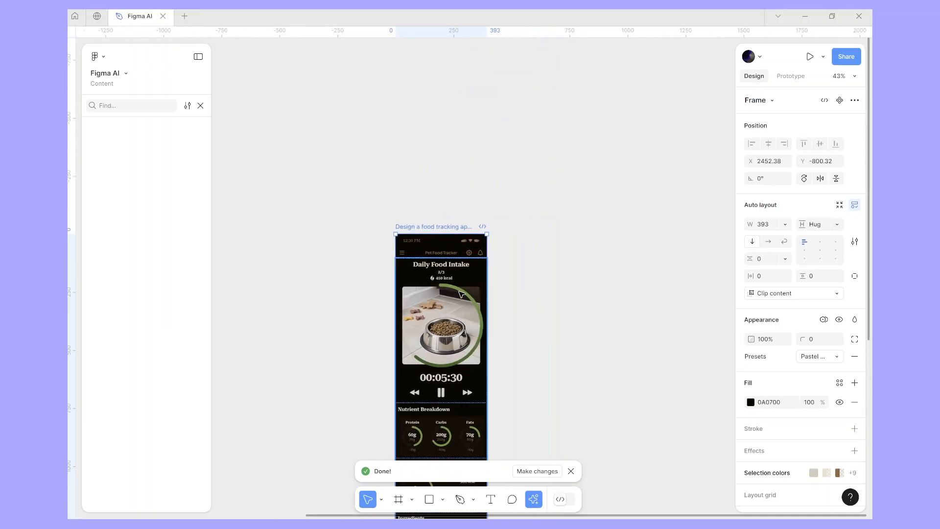
{"action": "scroll", "coordinate": [487, 293], "scroll_direction": "up", "scroll_amount": 8}
{"action": "scroll", "coordinate": [462, 294], "scroll_direction": "left", "scroll_amount": 1}
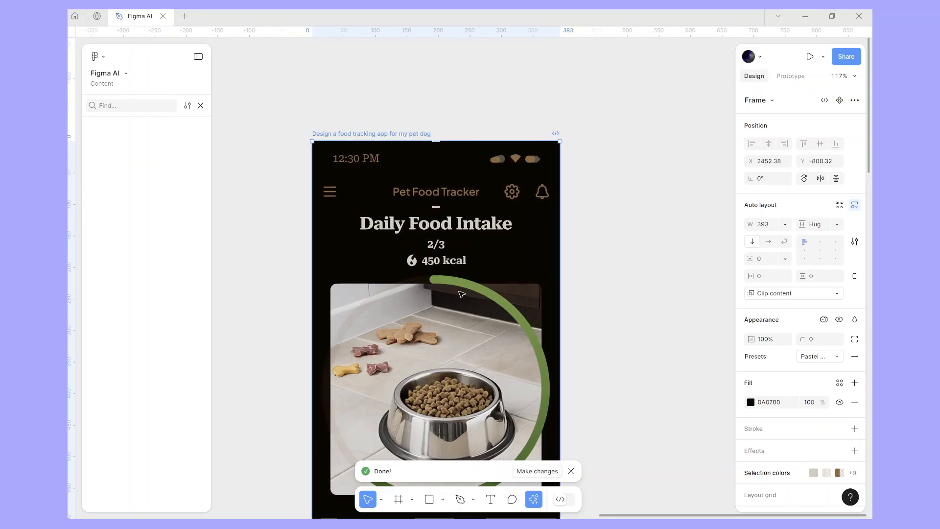
{"action": "scroll", "coordinate": [461, 294], "scroll_direction": "down", "scroll_amount": 7}
{"action": "scroll", "coordinate": [462, 294], "scroll_direction": "up", "scroll_amount": 5}
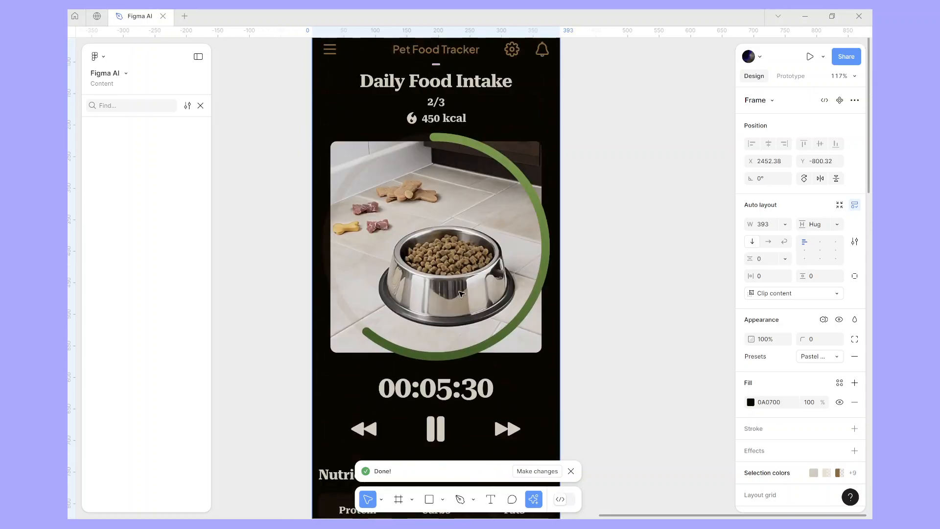
{"action": "scroll", "coordinate": [462, 294], "scroll_direction": "left", "scroll_amount": 1}
{"action": "scroll", "coordinate": [461, 294], "scroll_direction": "down", "scroll_amount": 6}
{"action": "scroll", "coordinate": [461, 294], "scroll_direction": "down", "scroll_amount": 3}
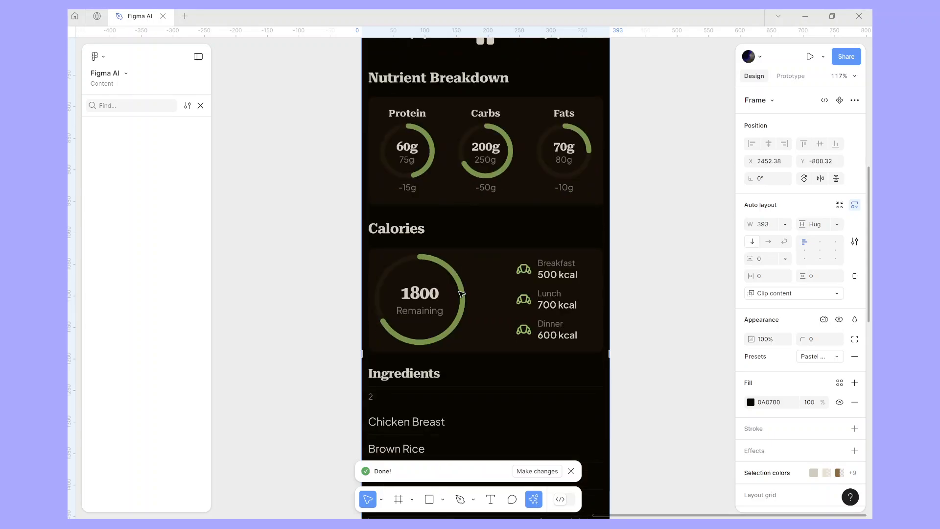
{"action": "scroll", "coordinate": [461, 295], "scroll_direction": "right", "scroll_amount": 1}
{"action": "scroll", "coordinate": [462, 294], "scroll_direction": "down", "scroll_amount": 10}
{"action": "scroll", "coordinate": [462, 295], "scroll_direction": "down", "scroll_amount": 3}
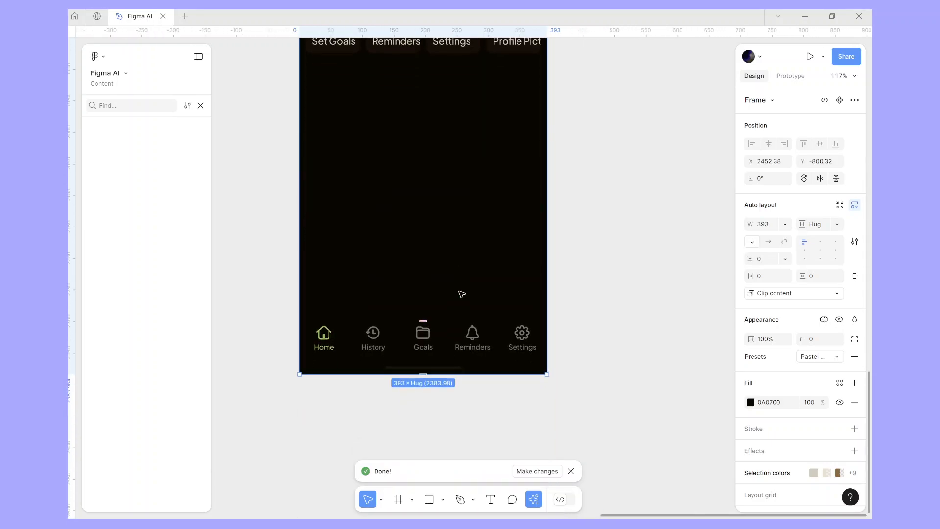
{"action": "scroll", "coordinate": [462, 294], "scroll_direction": "up", "scroll_amount": 13}
{"action": "scroll", "coordinate": [462, 294], "scroll_direction": "up", "scroll_amount": 10}
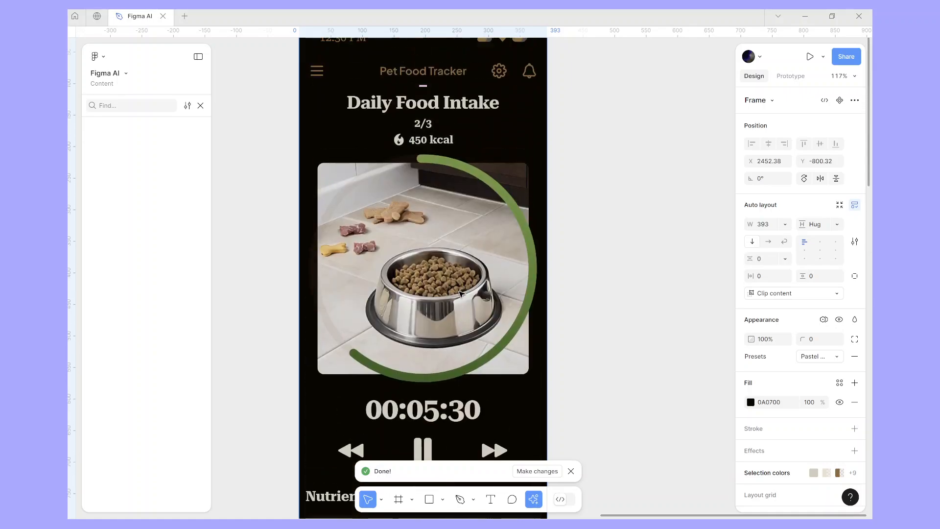
{"action": "scroll", "coordinate": [462, 294], "scroll_direction": "down", "scroll_amount": 1}
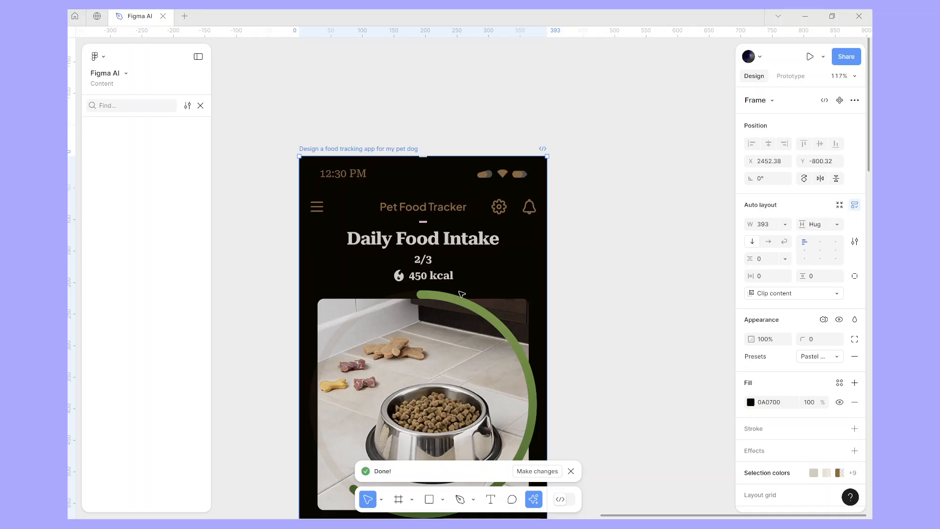
{"action": "scroll", "coordinate": [462, 294], "scroll_direction": "down", "scroll_amount": 5}
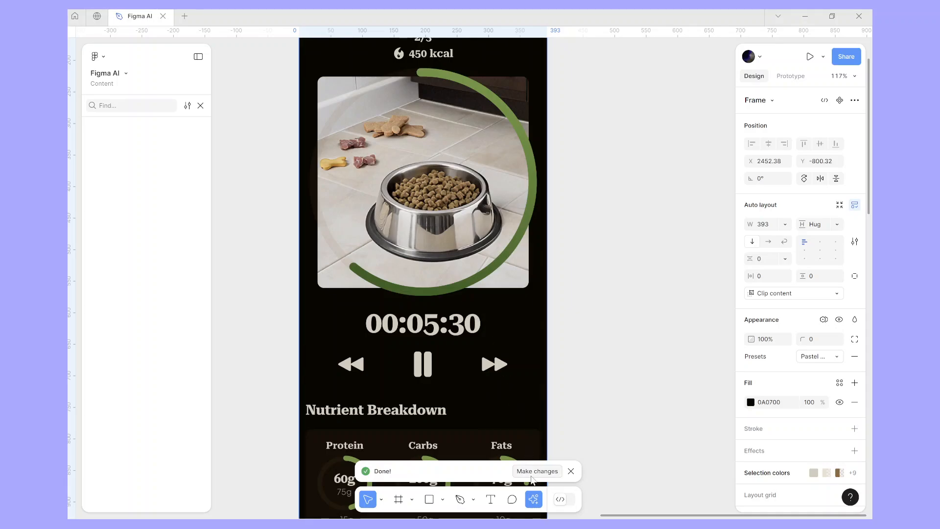
Go back from the AI change prompt to the list of AI actions and look over the actions offered for the design
{"action": "left_click", "coordinate": [535, 470]}
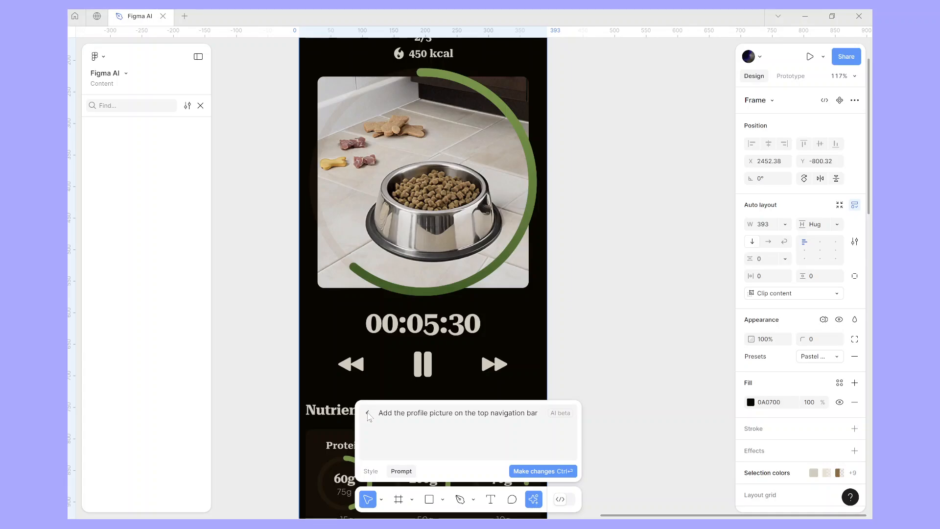
{"action": "left_click", "coordinate": [367, 413]}
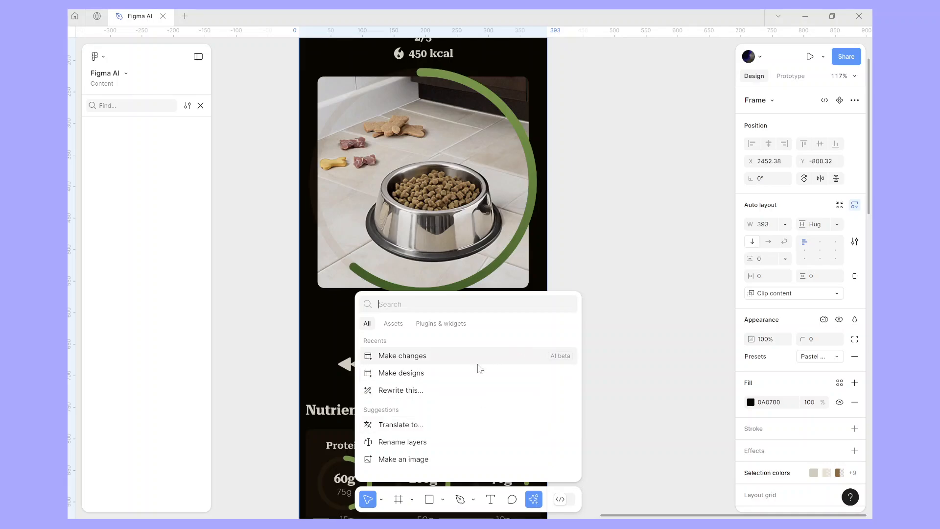
{"action": "scroll", "coordinate": [653, 394], "scroll_direction": "right", "scroll_amount": 5}
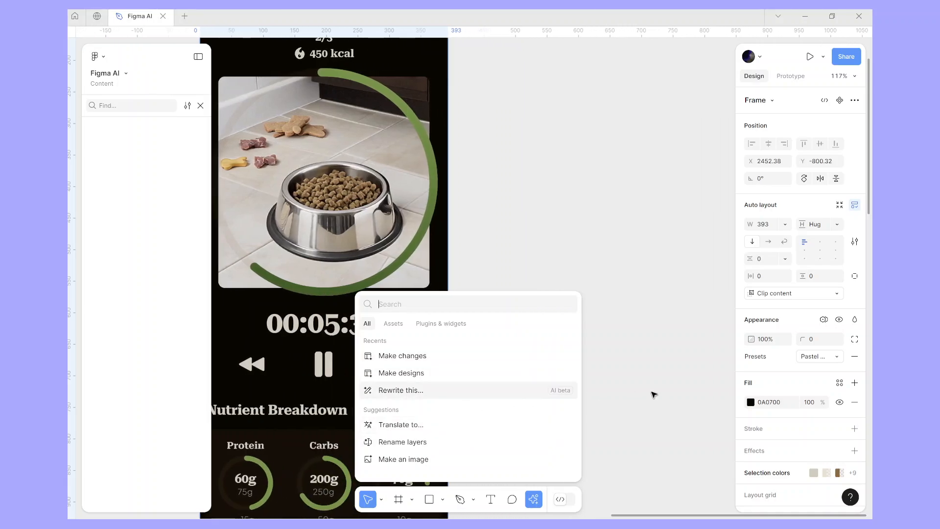
{"action": "scroll", "coordinate": [654, 394], "scroll_direction": "down", "scroll_amount": 5}
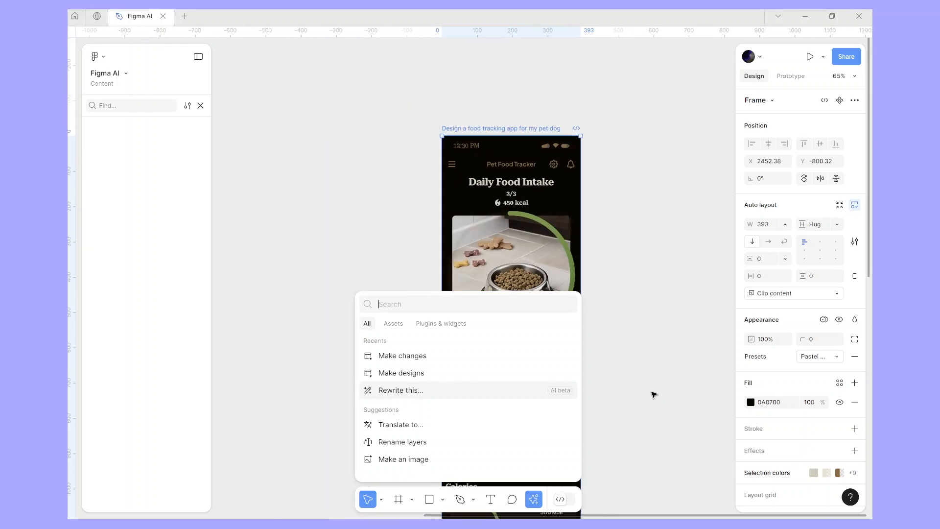
{"action": "scroll", "coordinate": [579, 225], "scroll_direction": "down", "scroll_amount": 5}
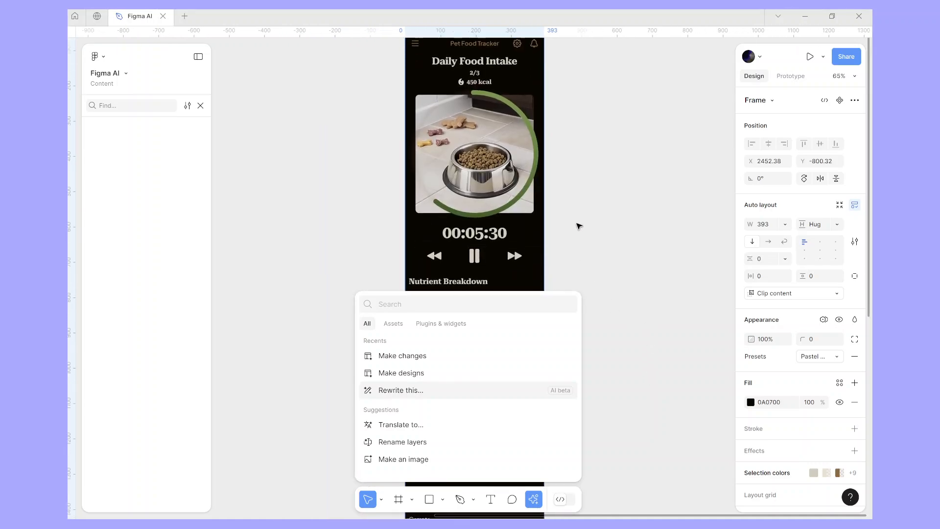
{"action": "scroll", "coordinate": [579, 225], "scroll_direction": "up", "scroll_amount": 3}
{"action": "scroll", "coordinate": [579, 226], "scroll_direction": "down", "scroll_amount": 1}
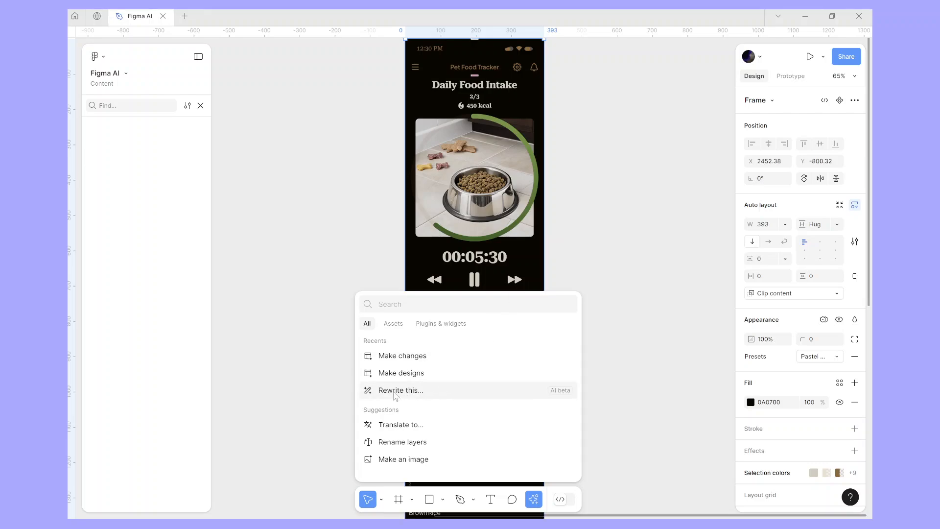
{"action": "scroll", "coordinate": [488, 224], "scroll_direction": "up", "scroll_amount": 3}
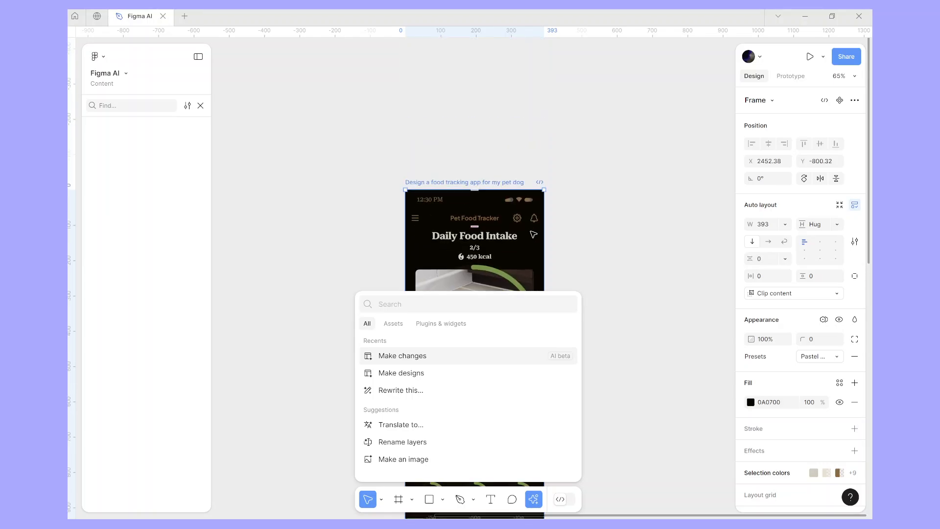
Have the AI rewrite the "Daily Food Intake" heading with the prompt "say something else"
{"action": "scroll", "coordinate": [488, 224], "scroll_direction": "up", "scroll_amount": 5, "text": "ctrl"}
{"action": "scroll", "coordinate": [487, 224], "scroll_direction": "up", "scroll_amount": 5, "text": "ctrl"}
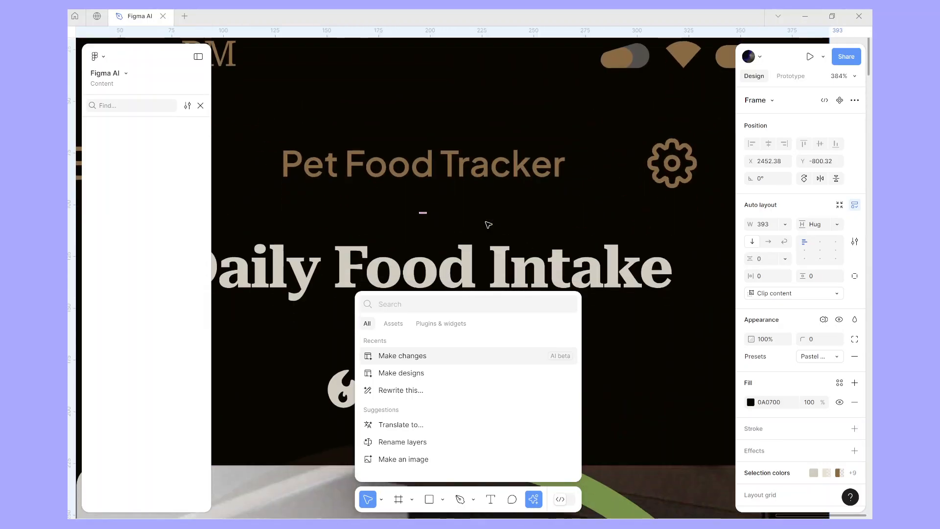
{"action": "scroll", "coordinate": [487, 220], "scroll_direction": "down", "scroll_amount": 4, "text": "ctrl"}
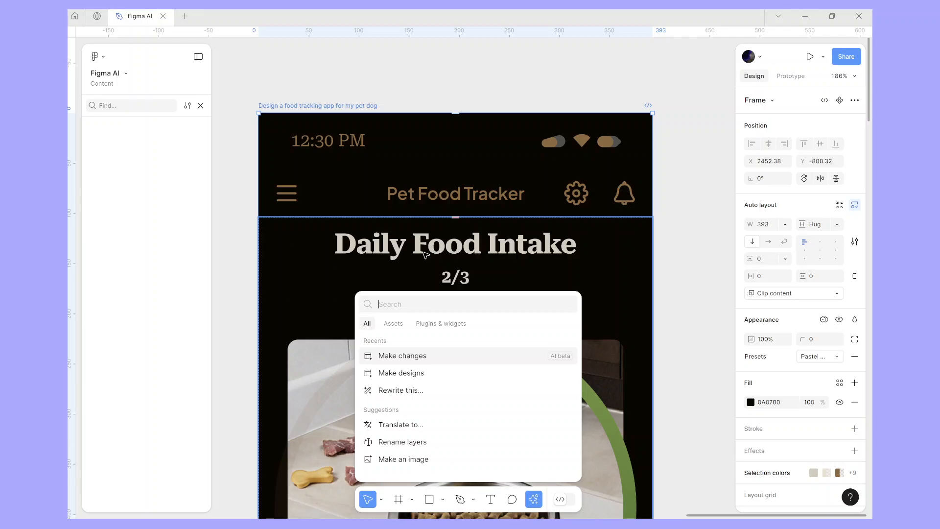
{"action": "scroll", "coordinate": [424, 254], "scroll_direction": "down", "scroll_amount": 10}
{"action": "scroll", "coordinate": [426, 260], "scroll_direction": "up", "scroll_amount": 10}
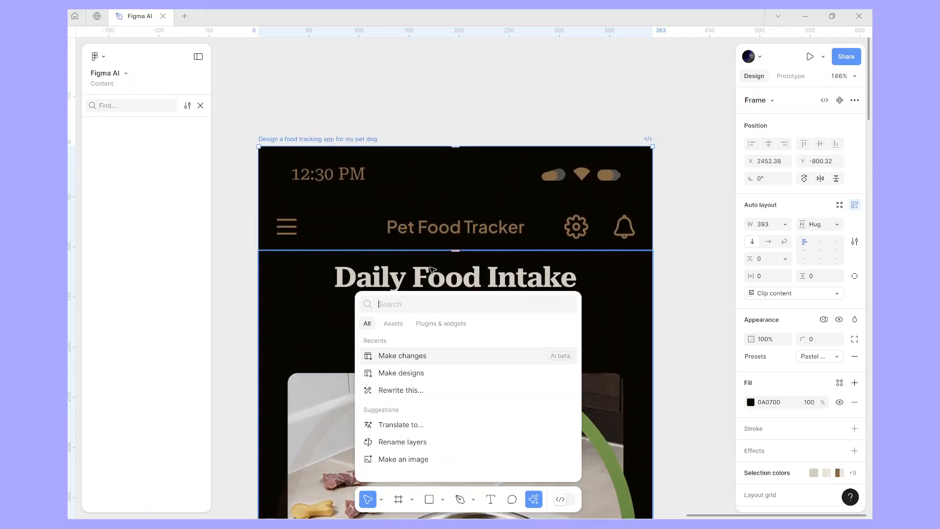
{"action": "scroll", "coordinate": [432, 269], "scroll_direction": "down", "scroll_amount": 1}
{"action": "left_click", "coordinate": [442, 246]}
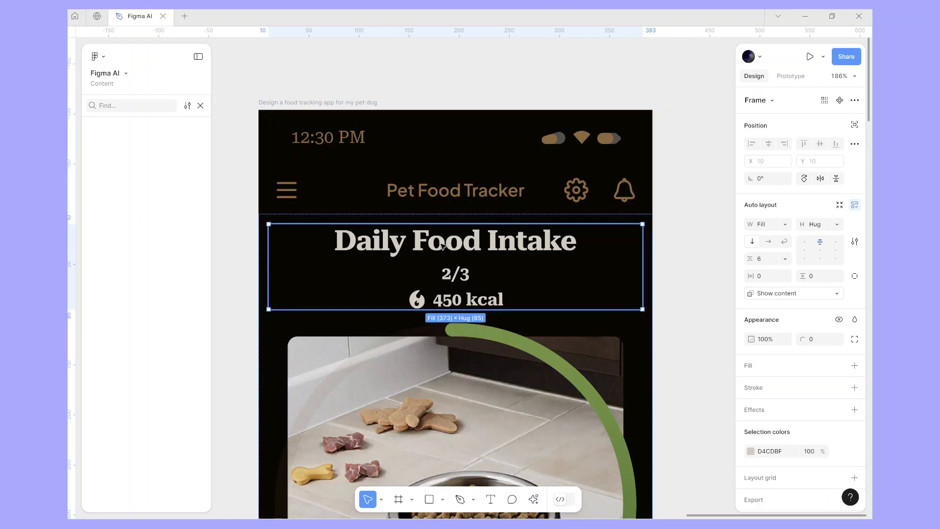
{"action": "left_click", "coordinate": [442, 246]}
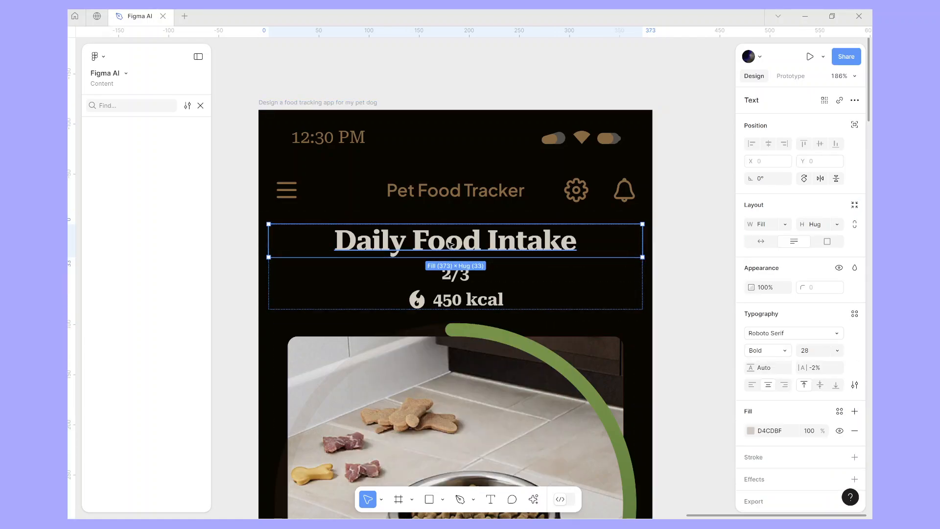
{"action": "left_click", "coordinate": [534, 498]}
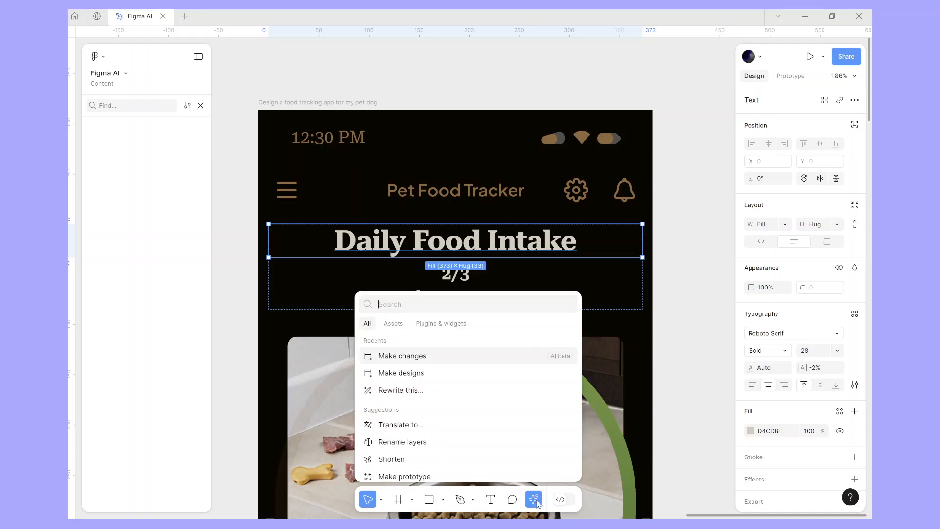
{"action": "left_click", "coordinate": [448, 389]}
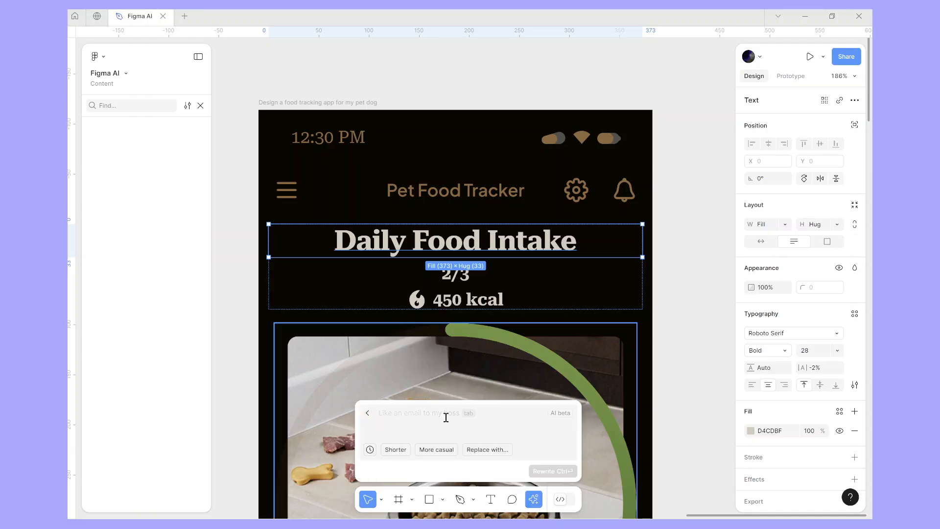
{"action": "type", "text": "s"}
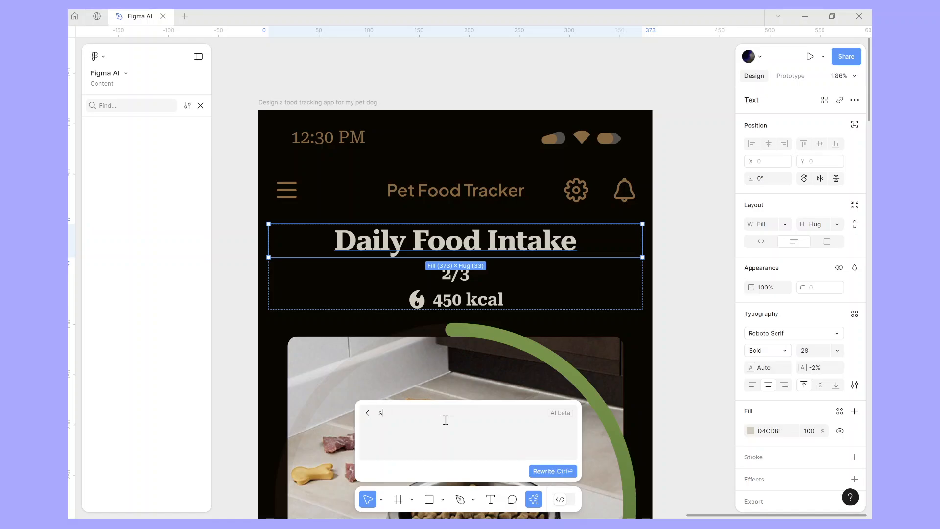
{"action": "type", "text": "ay something else"}
{"action": "left_click", "coordinate": [547, 471]}
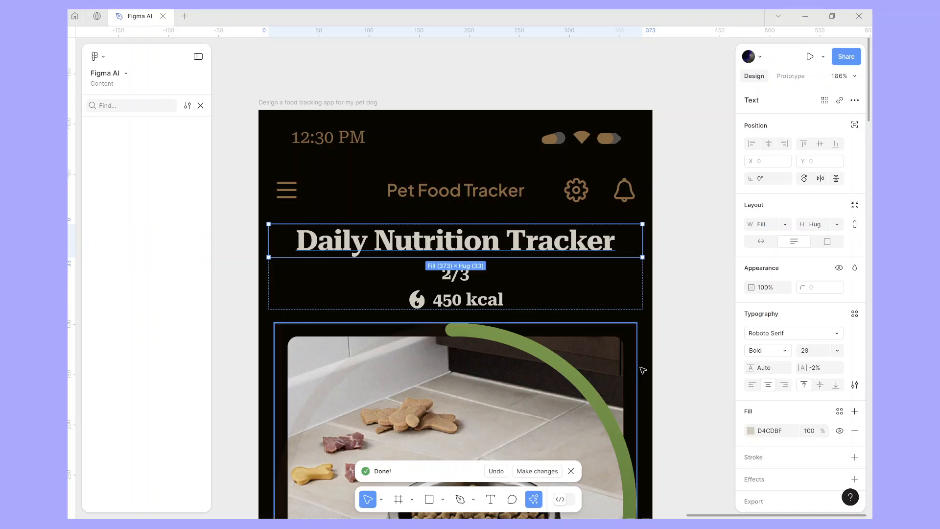
Undo the AI rewrite of the heading to compare it with the original wording, and restore the rewritten version
{"action": "left_click", "coordinate": [701, 332]}
{"action": "key", "text": "ctrl+z"}
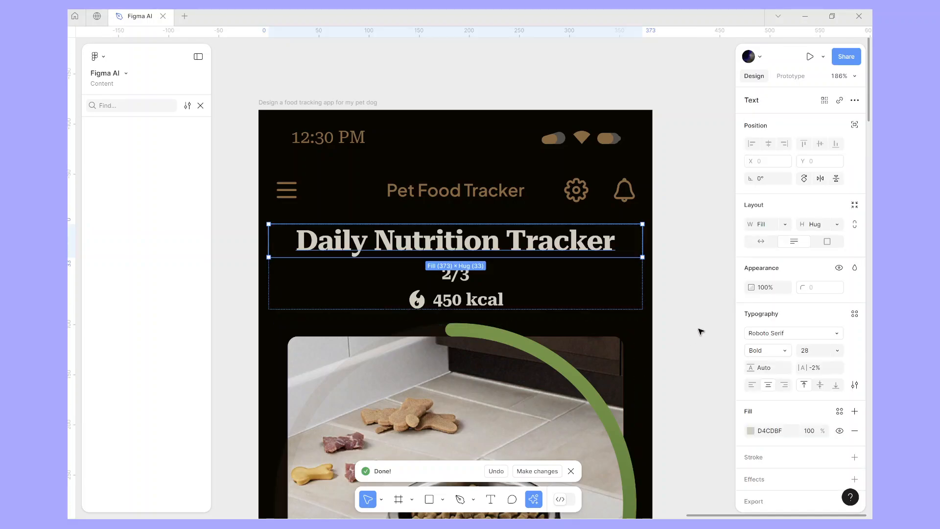
{"action": "key", "text": "ctrl+z"}
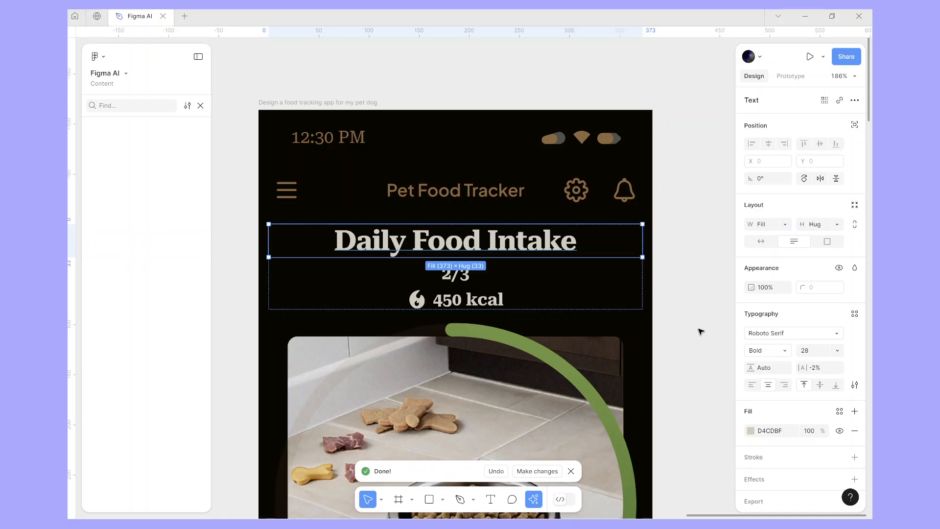
{"action": "key", "text": "ctrl+shift+z"}
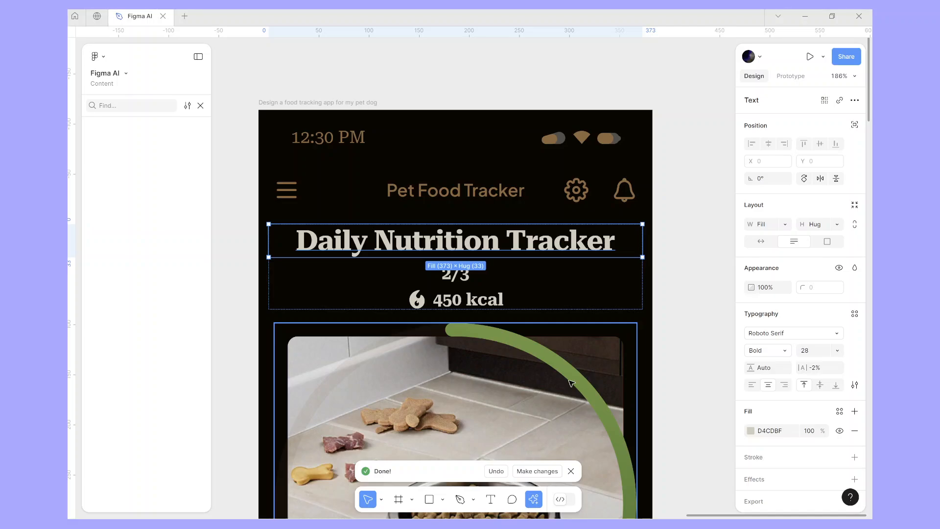
Look over the screen with the rewritten heading and go through the AI actions offered for the text
{"action": "scroll", "coordinate": [497, 284], "scroll_direction": "down", "scroll_amount": 3}
{"action": "scroll", "coordinate": [477, 297], "scroll_direction": "up", "scroll_amount": 3}
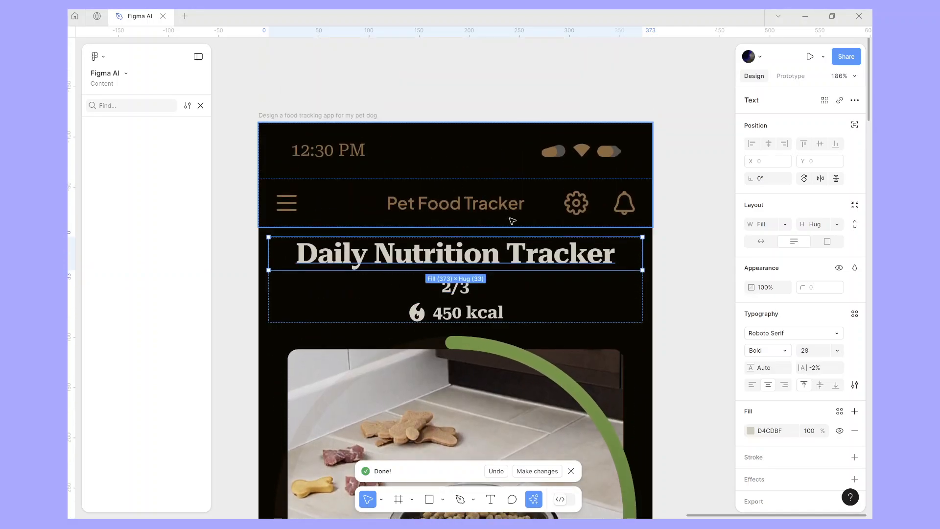
{"action": "scroll", "coordinate": [477, 297], "scroll_direction": "down", "scroll_amount": 5}
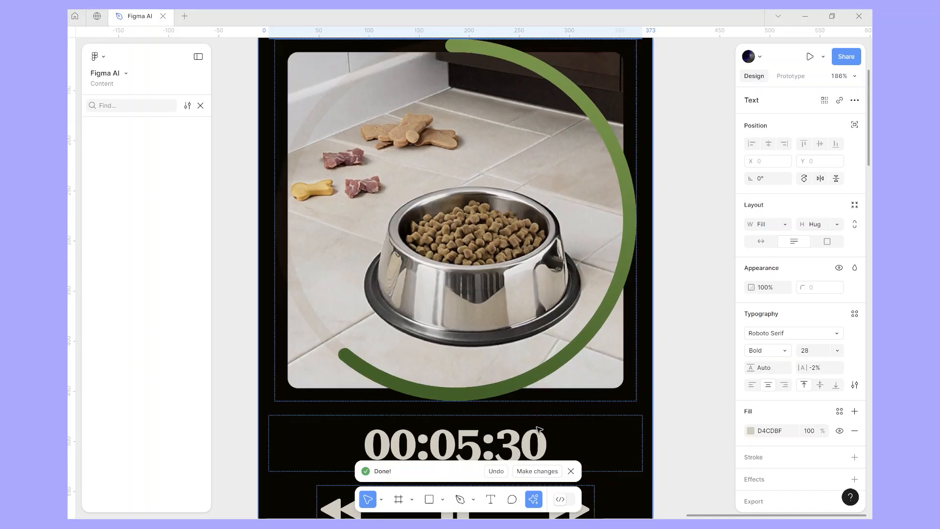
{"action": "left_click", "coordinate": [537, 471]}
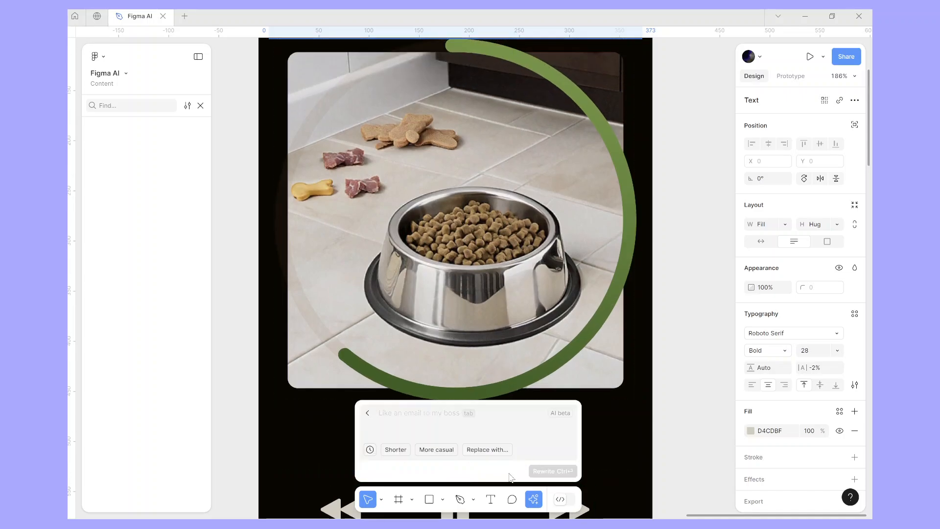
{"action": "left_click", "coordinate": [534, 498]}
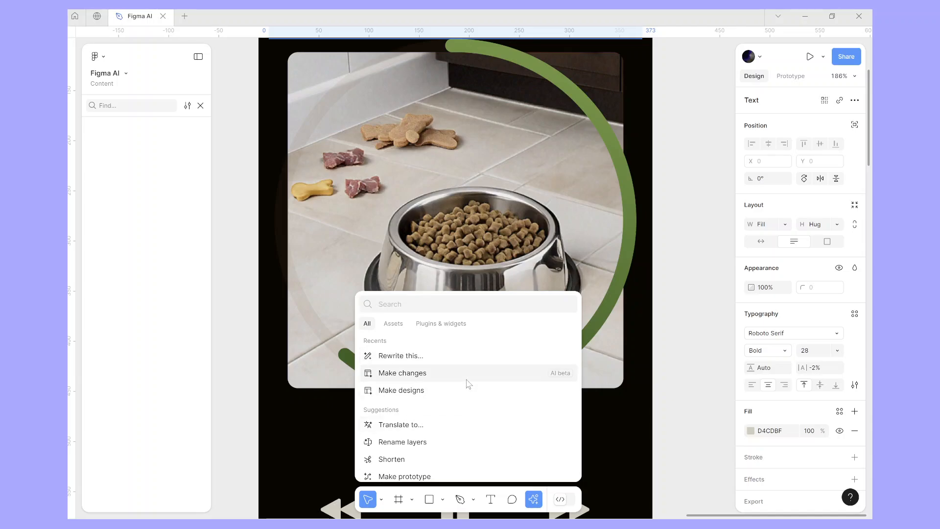
{"action": "scroll", "coordinate": [451, 426], "scroll_direction": "down", "scroll_amount": 1}
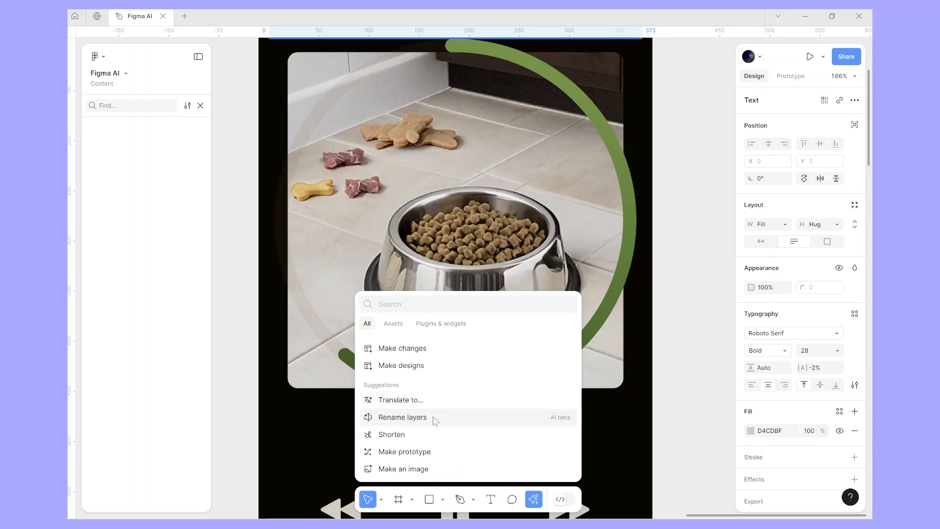
{"action": "scroll", "coordinate": [556, 154], "scroll_direction": "up", "scroll_amount": 3}
{"action": "scroll", "coordinate": [557, 155], "scroll_direction": "down", "scroll_amount": 3}
{"action": "scroll", "coordinate": [608, 221], "scroll_direction": "down", "scroll_amount": 1}
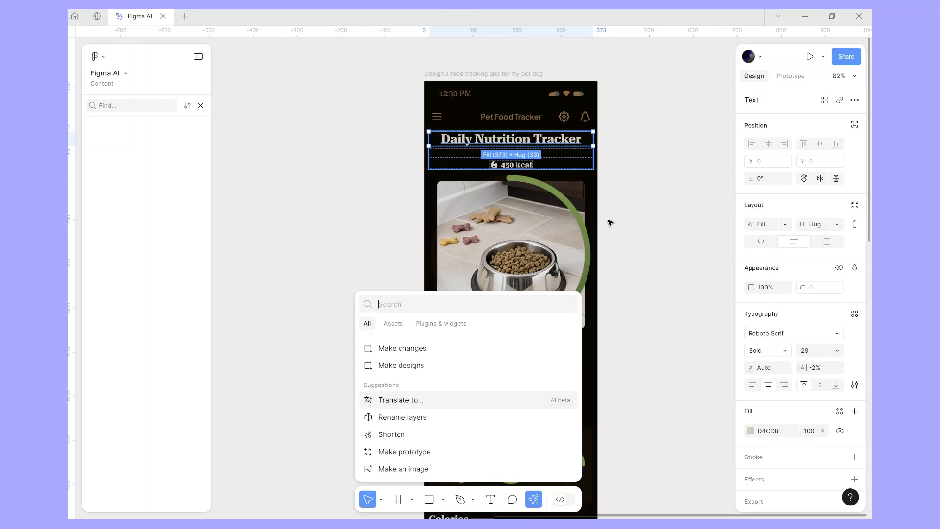
Select the Calories card and close the layer search to show the layer tree
{"action": "scroll", "coordinate": [620, 218], "scroll_direction": "down", "scroll_amount": 10}
{"action": "scroll", "coordinate": [620, 217], "scroll_direction": "left", "scroll_amount": 4}
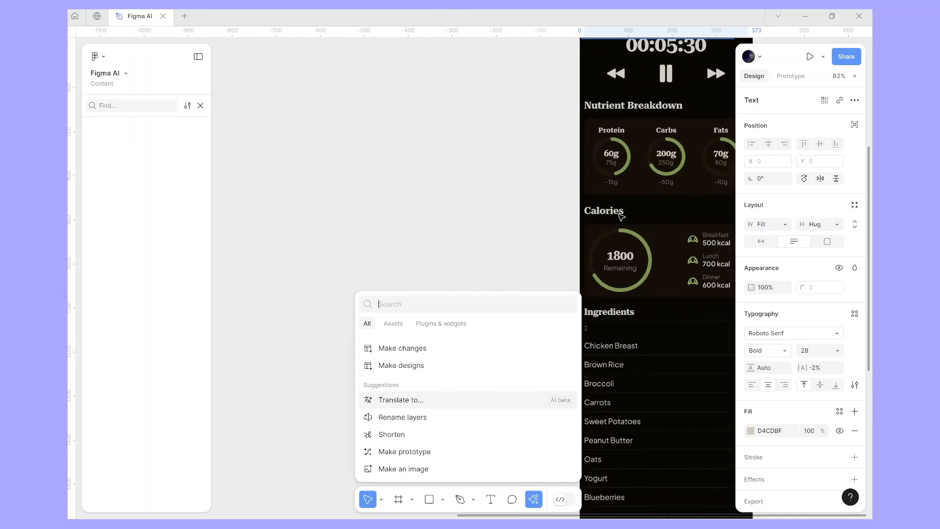
{"action": "scroll", "coordinate": [600, 200], "scroll_direction": "down", "scroll_amount": 3}
{"action": "left_click", "coordinate": [597, 199]}
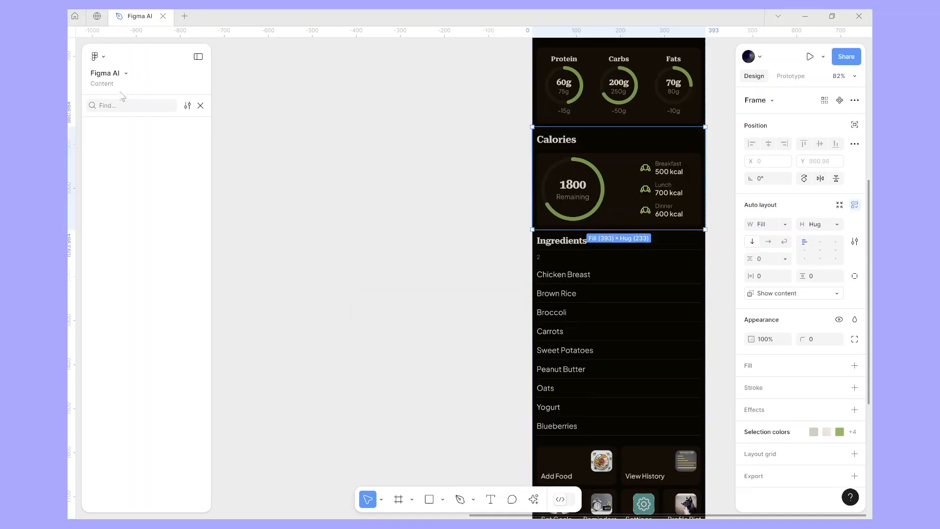
{"action": "left_click", "coordinate": [200, 106]}
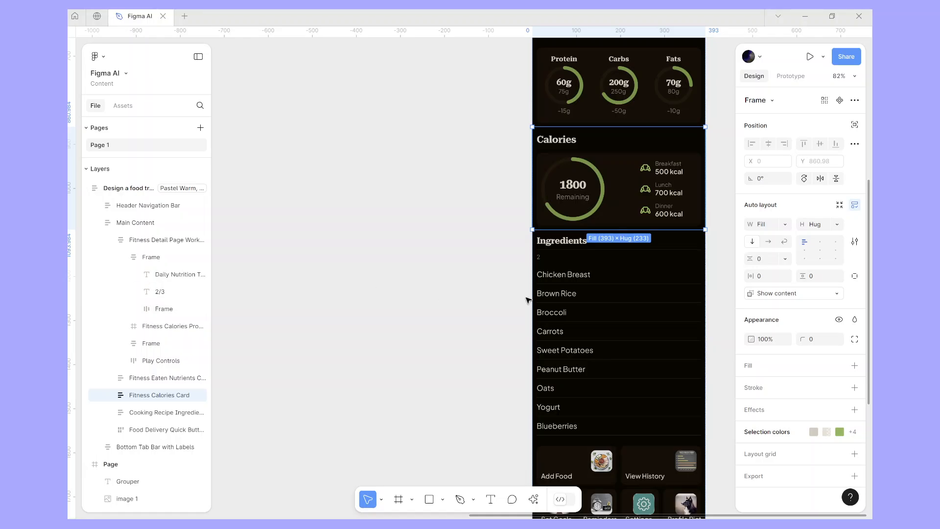
Have the AI rename the layers inside the selected Calories card
{"action": "scroll", "coordinate": [601, 204], "scroll_direction": "up", "scroll_amount": 3}
{"action": "scroll", "coordinate": [601, 205], "scroll_direction": "right", "scroll_amount": 3}
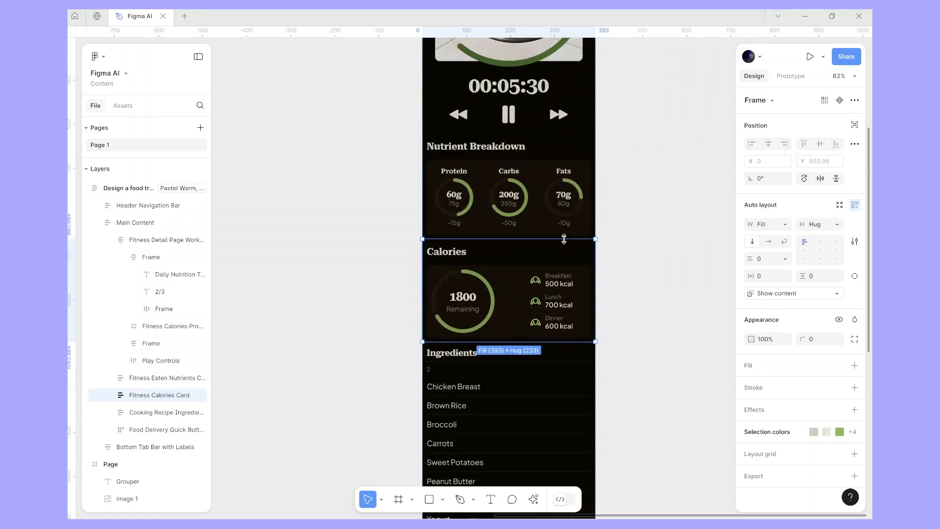
{"action": "scroll", "coordinate": [537, 102], "scroll_direction": "up", "scroll_amount": 5}
{"action": "scroll", "coordinate": [519, 338], "scroll_direction": "down", "scroll_amount": 3}
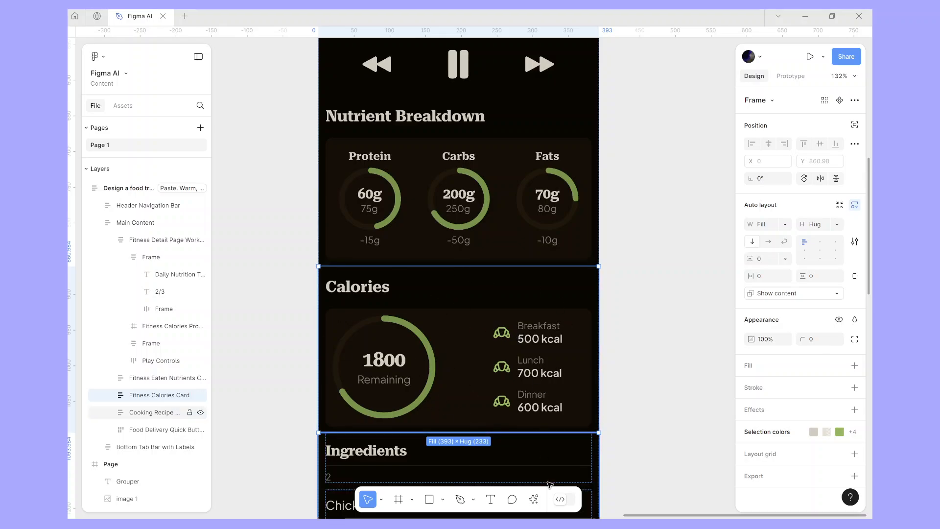
{"action": "left_click", "coordinate": [534, 499]}
{"action": "scroll", "coordinate": [439, 422], "scroll_direction": "down", "scroll_amount": 1}
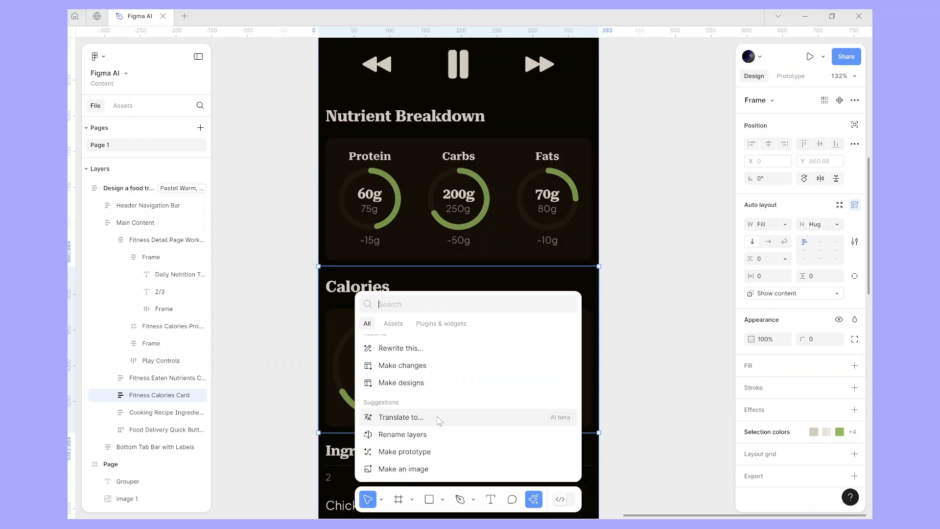
{"action": "left_click", "coordinate": [403, 434]}
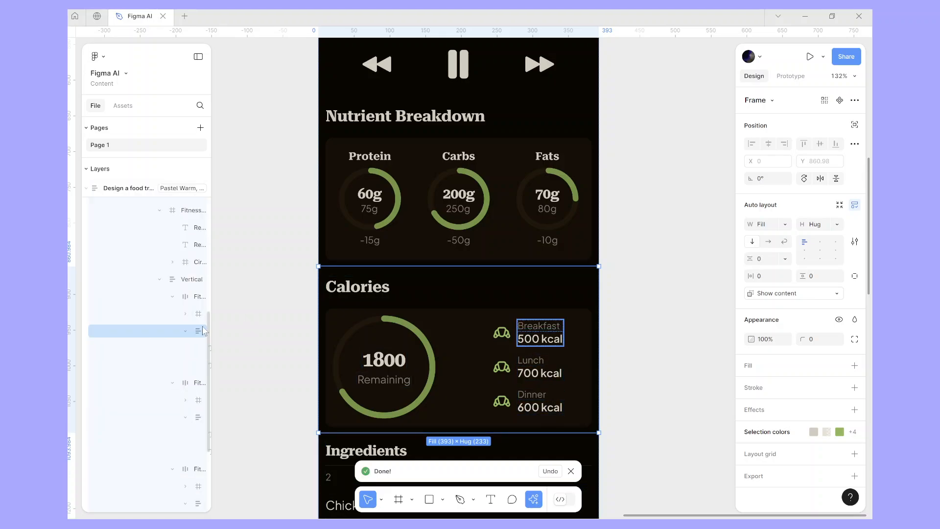
Examine the layer names inside the Calories card, widening the layer list for reading and narrowing it again
{"action": "left_click_drag", "start_coordinate": [211, 321], "coordinate": [270, 317]}
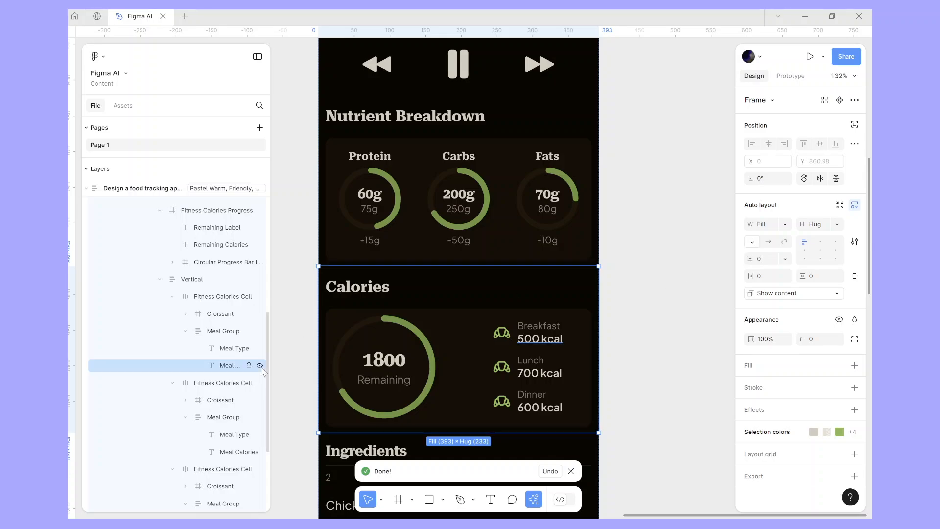
{"action": "scroll", "coordinate": [220, 322], "scroll_direction": "down", "scroll_amount": 3}
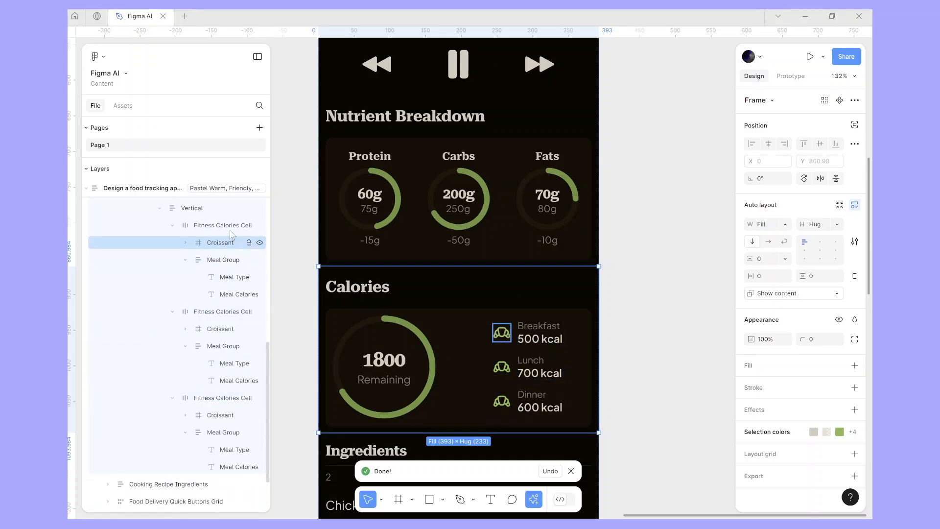
{"action": "scroll", "coordinate": [220, 321], "scroll_direction": "up", "scroll_amount": 2}
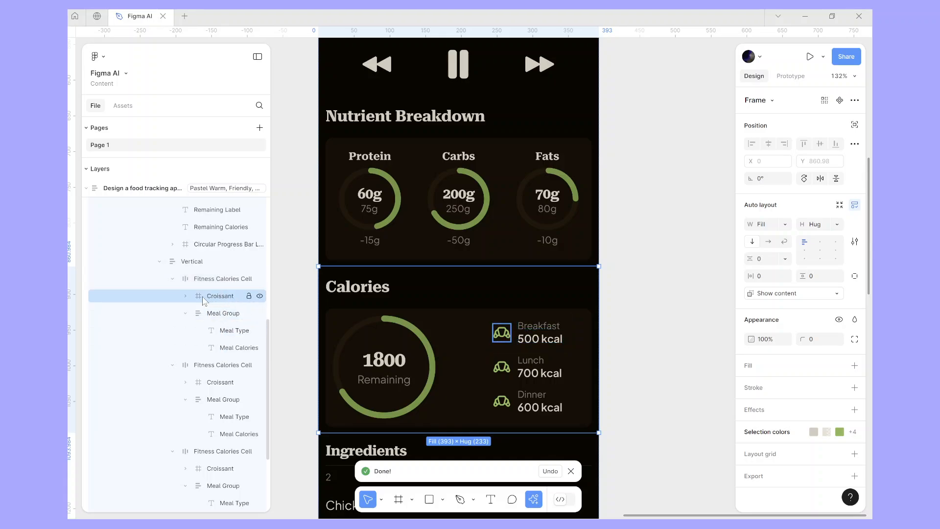
{"action": "scroll", "coordinate": [208, 389], "scroll_direction": "down", "scroll_amount": 1}
{"action": "scroll", "coordinate": [208, 389], "scroll_direction": "down", "scroll_amount": 3}
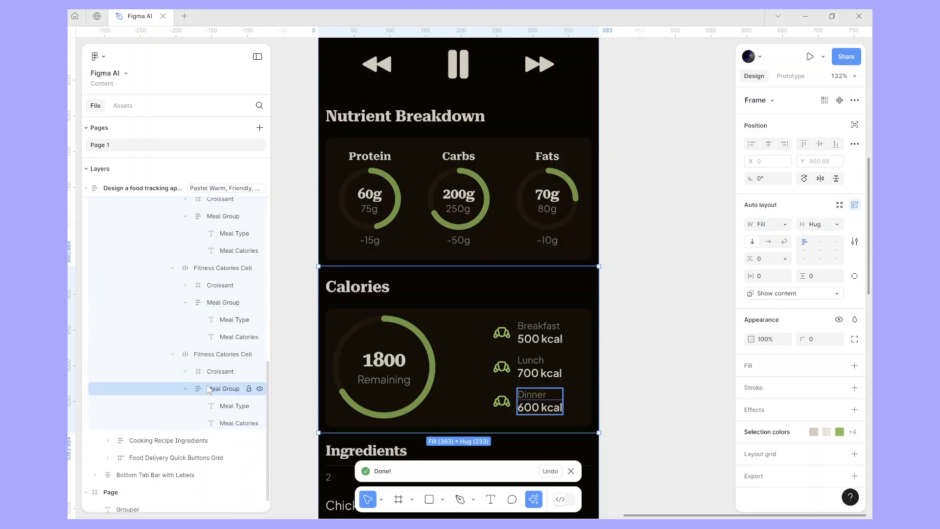
{"action": "scroll", "coordinate": [208, 389], "scroll_direction": "up", "scroll_amount": 4}
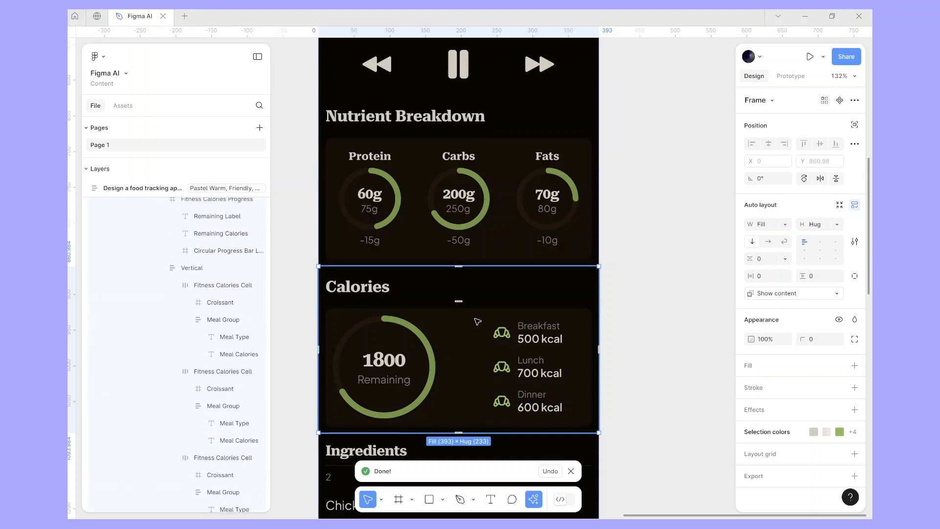
{"action": "scroll", "coordinate": [187, 259], "scroll_direction": "up", "scroll_amount": 4}
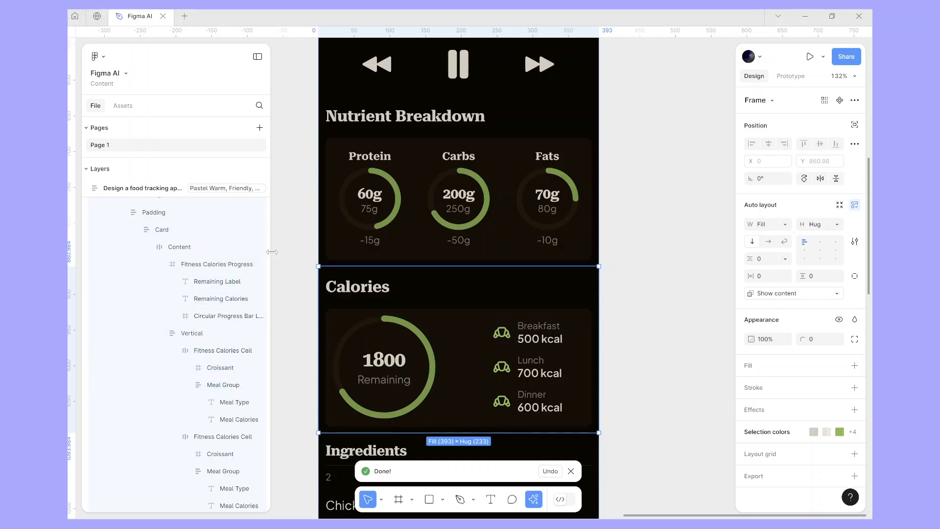
{"action": "left_click_drag", "start_coordinate": [270, 257], "coordinate": [225, 255]}
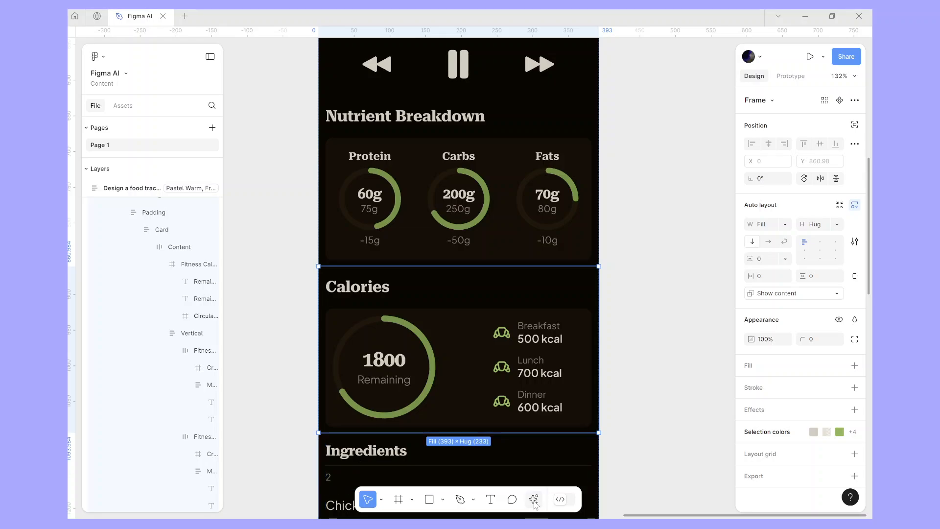
Try to have the AI translate the selected Calories card into English
{"action": "left_click", "coordinate": [534, 499]}
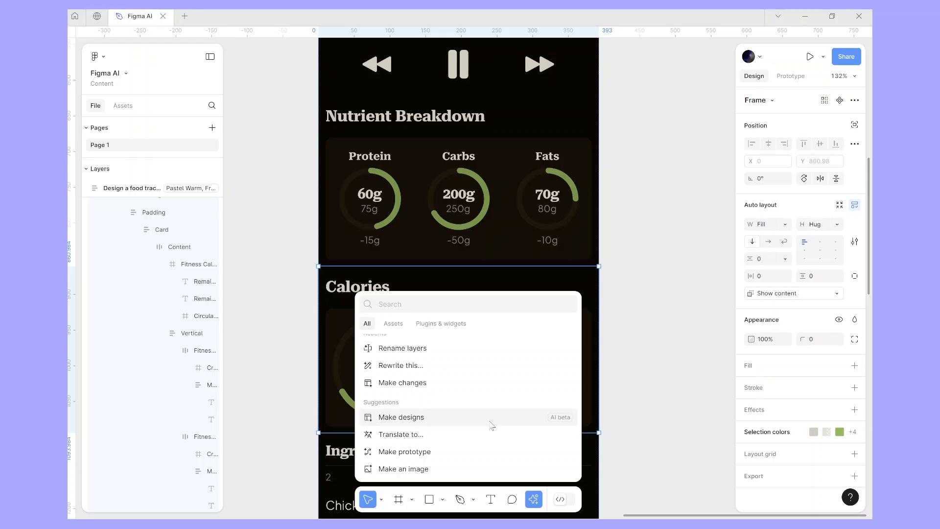
{"action": "left_click", "coordinate": [463, 435]}
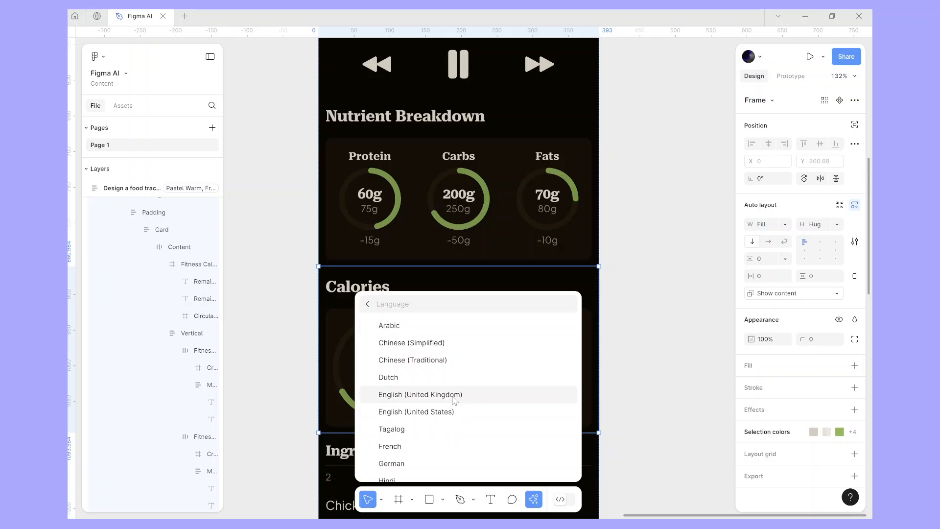
{"action": "scroll", "coordinate": [453, 401], "scroll_direction": "down", "scroll_amount": 2}
{"action": "scroll", "coordinate": [453, 401], "scroll_direction": "up", "scroll_amount": 2}
{"action": "scroll", "coordinate": [443, 427], "scroll_direction": "down", "scroll_amount": 1}
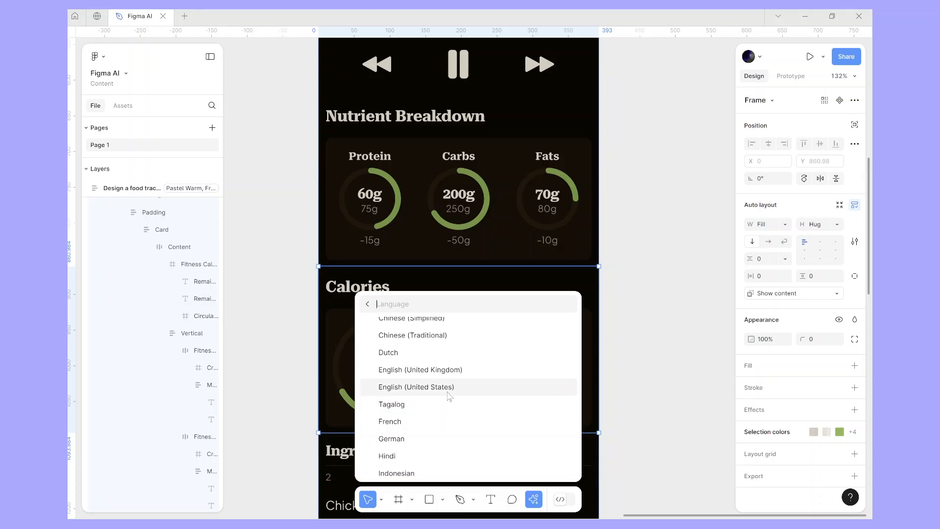
{"action": "scroll", "coordinate": [434, 420], "scroll_direction": "down", "scroll_amount": 3}
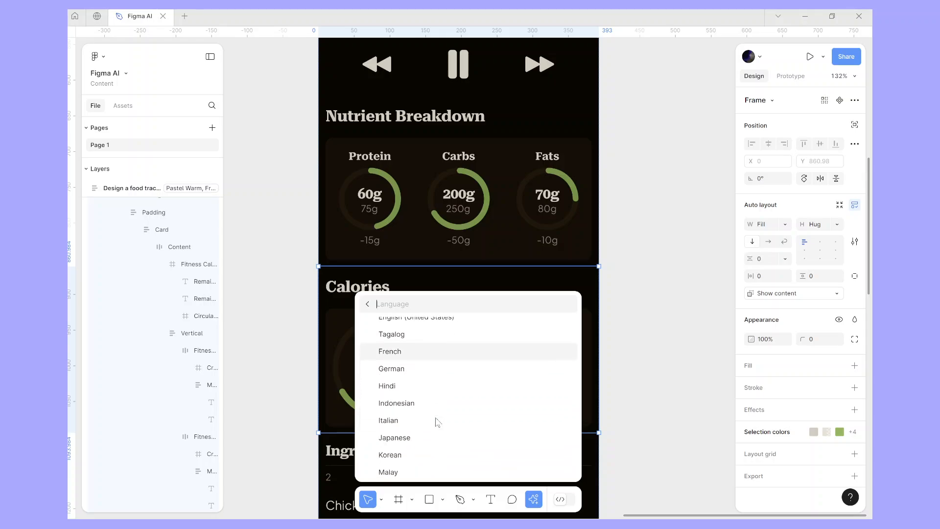
{"action": "scroll", "coordinate": [434, 420], "scroll_direction": "up", "scroll_amount": 3}
{"action": "left_click", "coordinate": [453, 368]}
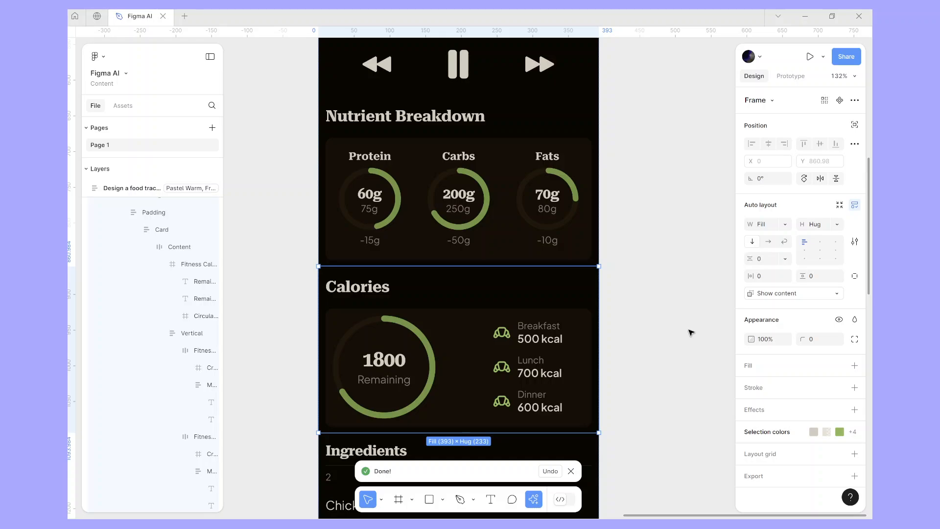
Undo the translation and the layer renaming in the Calories card
{"action": "left_click", "coordinate": [709, 328]}
{"action": "key", "text": "ctrl+z"}
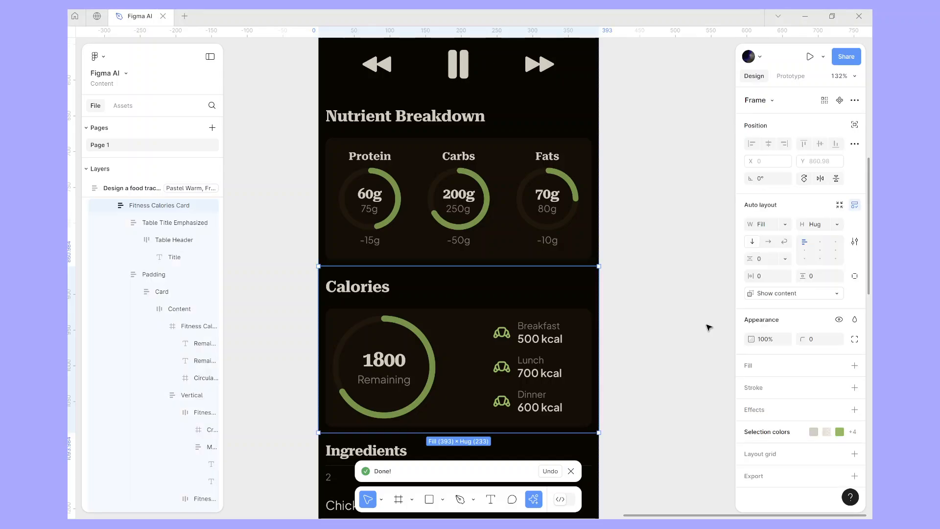
{"action": "key", "text": "ctrl+z"}
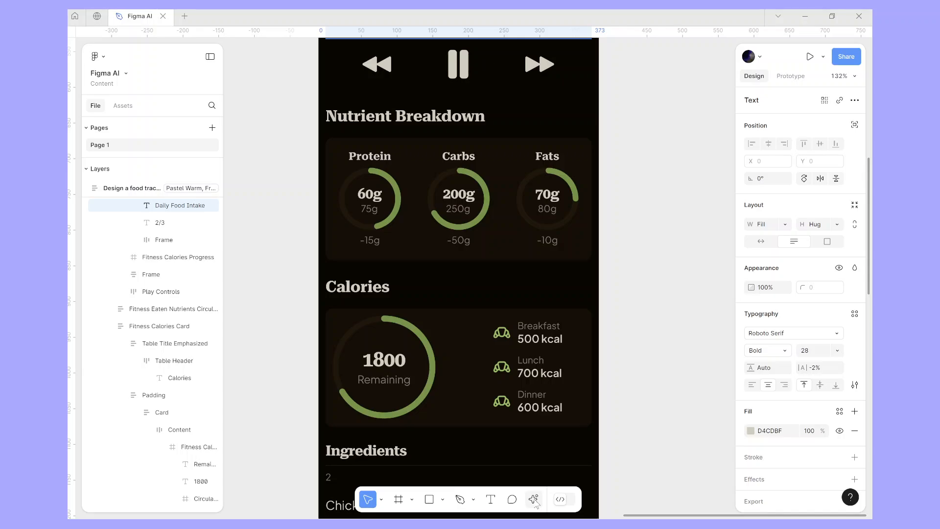
Have the AI translate the whole pet food tracking app frame into Swedish
{"action": "left_click", "coordinate": [535, 500]}
{"action": "key", "text": "Escape"}
{"action": "scroll", "coordinate": [609, 209], "scroll_direction": "up", "scroll_amount": 10}
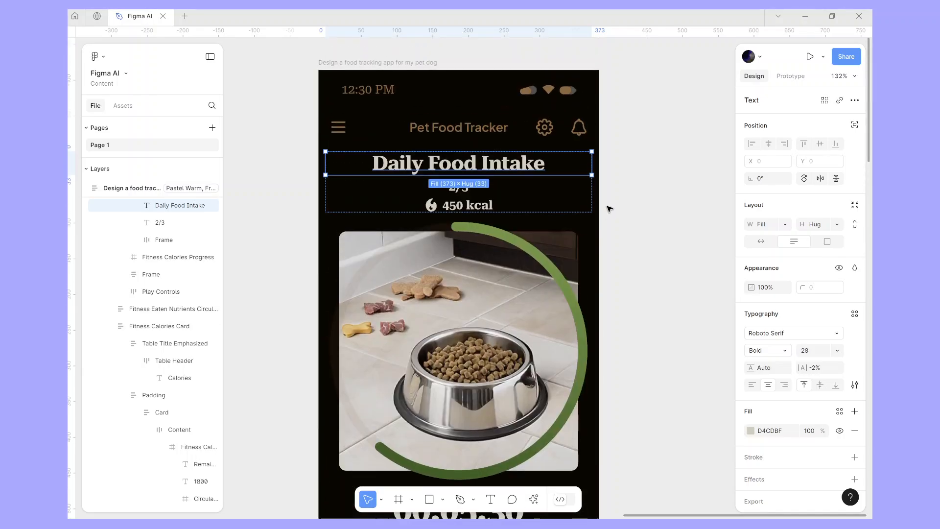
{"action": "scroll", "coordinate": [434, 323], "scroll_direction": "up", "scroll_amount": 7}
{"action": "scroll", "coordinate": [431, 330], "scroll_direction": "down", "scroll_amount": 2}
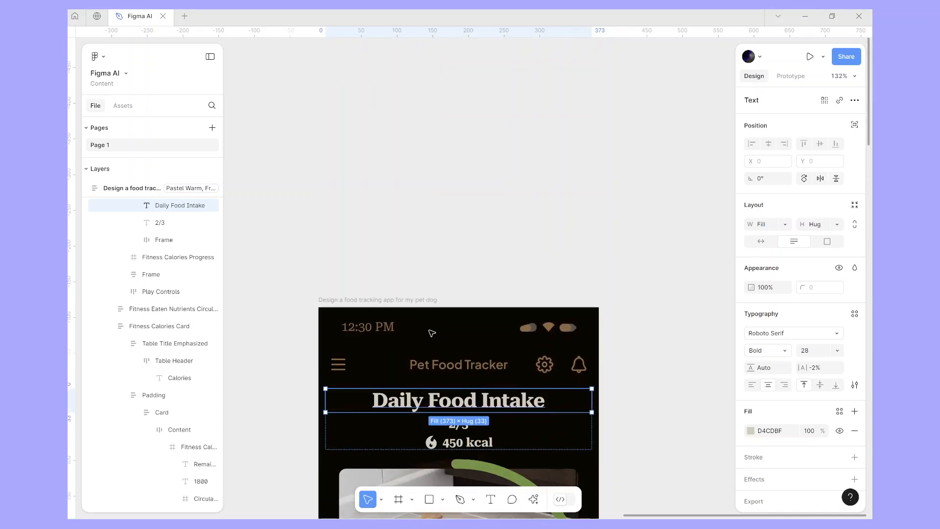
{"action": "left_click", "coordinate": [376, 300]}
{"action": "left_click", "coordinate": [533, 498]}
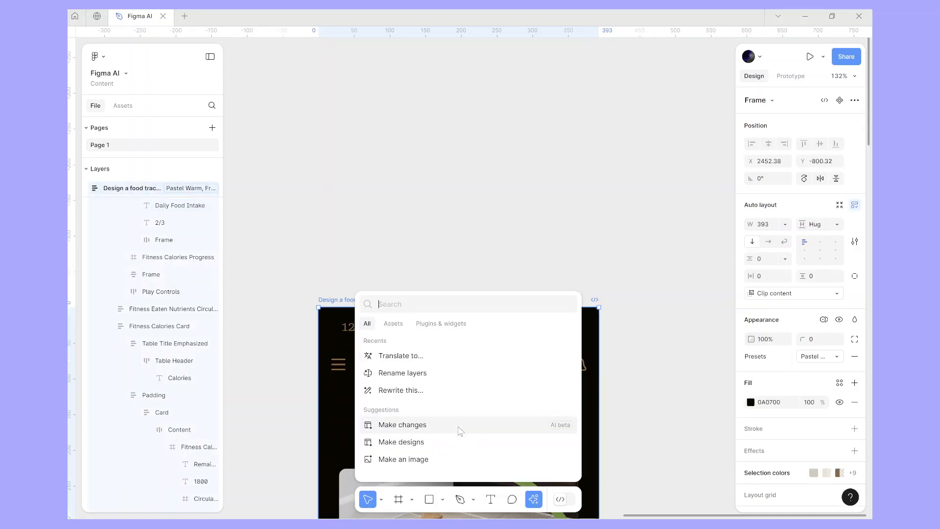
{"action": "left_click", "coordinate": [424, 357]}
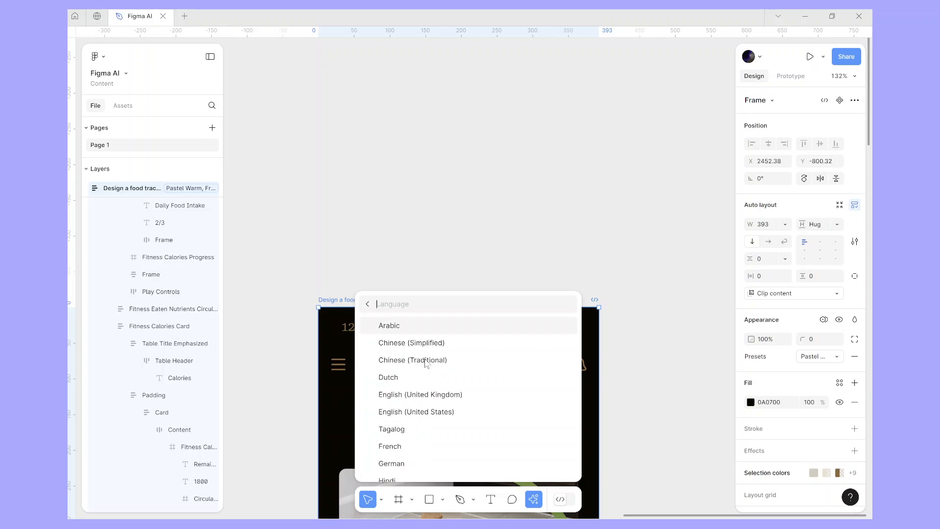
{"action": "scroll", "coordinate": [457, 392], "scroll_direction": "down", "scroll_amount": 5}
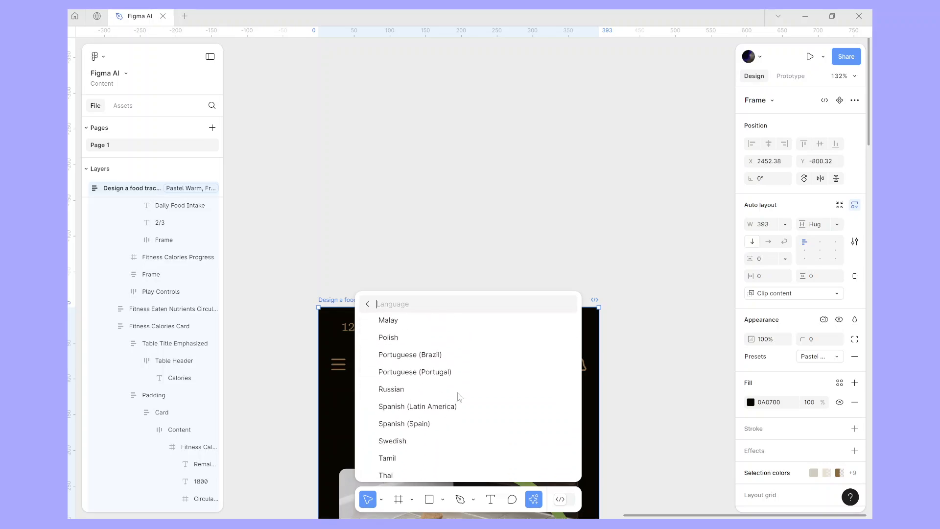
{"action": "scroll", "coordinate": [459, 396], "scroll_direction": "down", "scroll_amount": 2}
{"action": "scroll", "coordinate": [458, 395], "scroll_direction": "up", "scroll_amount": 2}
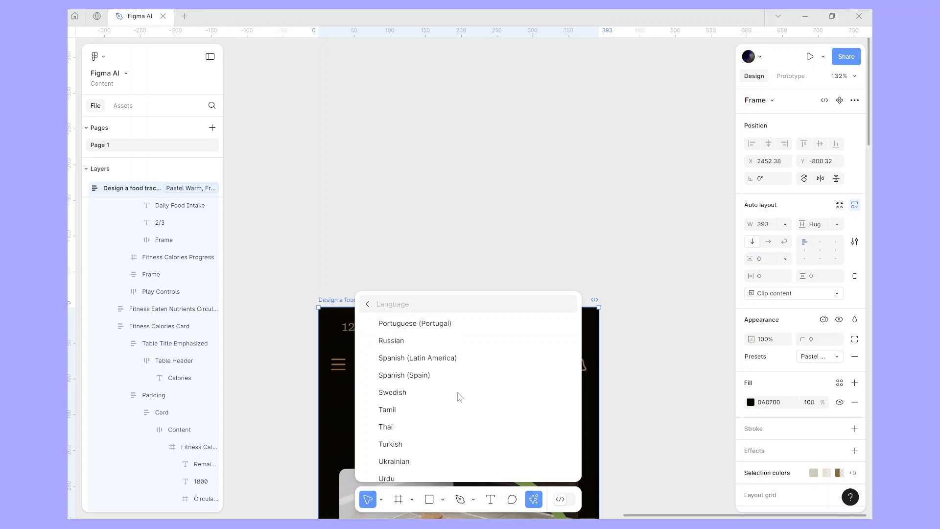
{"action": "scroll", "coordinate": [458, 395], "scroll_direction": "down", "scroll_amount": 2}
{"action": "scroll", "coordinate": [459, 395], "scroll_direction": "up", "scroll_amount": 1}
{"action": "left_click", "coordinate": [417, 380]}
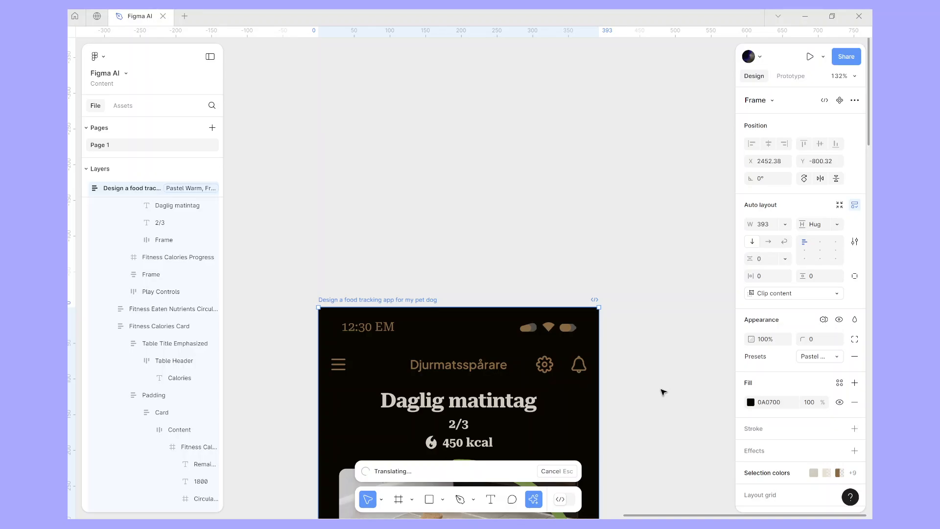
Examine the translated texts throughout the app screen, from the heading down to the ingredient list and action tiles
{"action": "scroll", "coordinate": [662, 391], "scroll_direction": "down", "scroll_amount": 3}
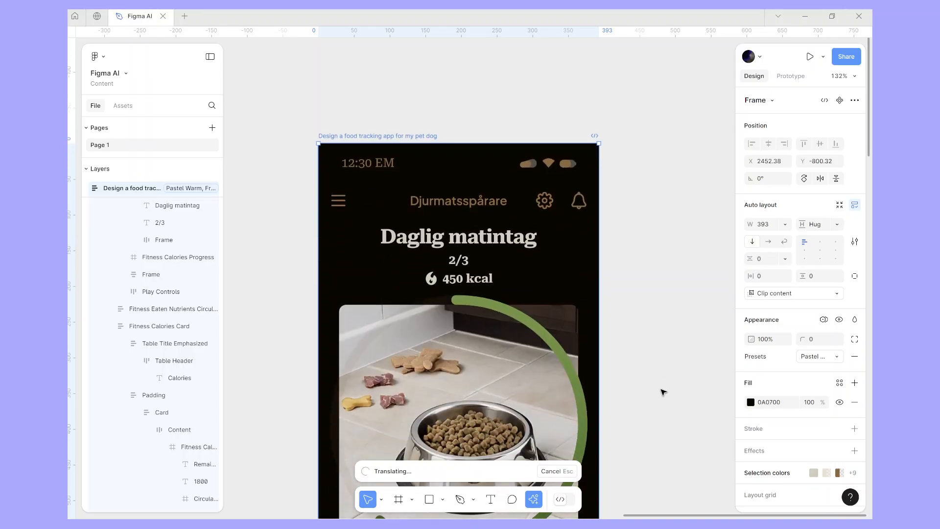
{"action": "scroll", "coordinate": [624, 386], "scroll_direction": "down", "scroll_amount": 10}
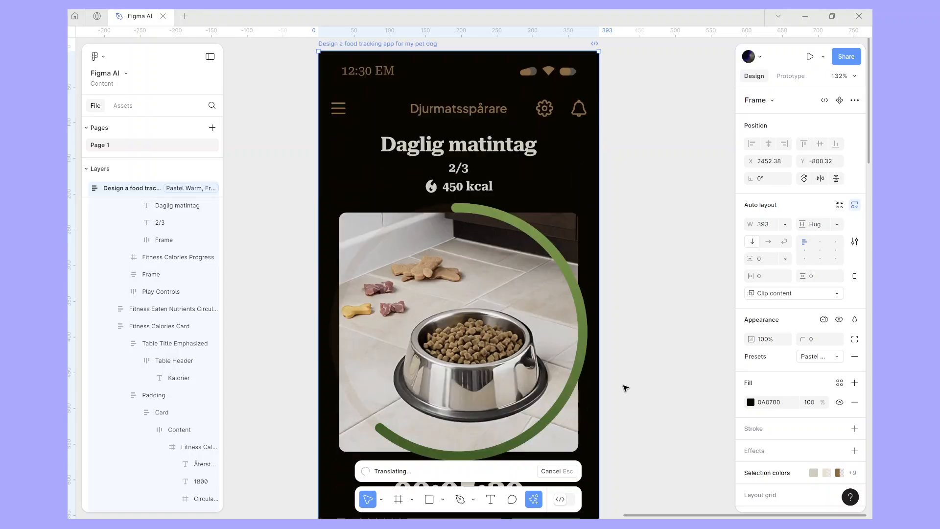
{"action": "scroll", "coordinate": [625, 388], "scroll_direction": "down", "scroll_amount": 5}
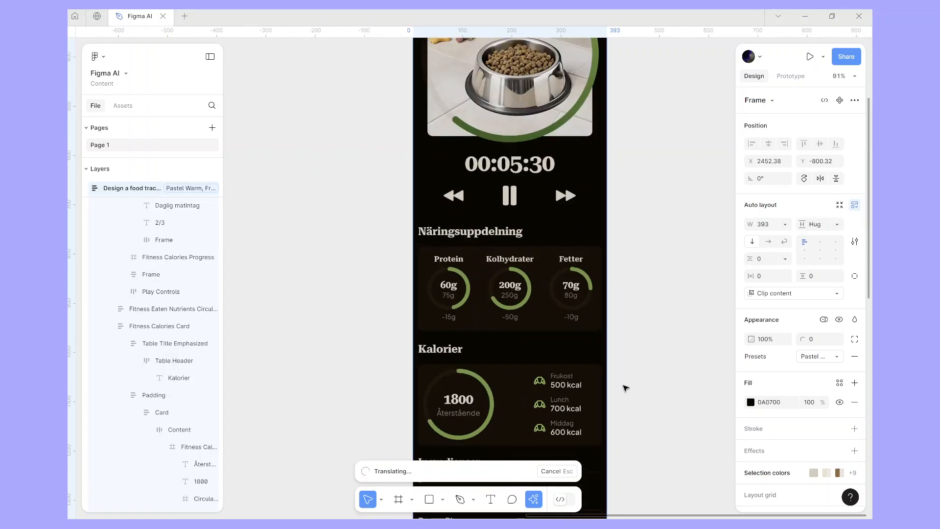
{"action": "scroll", "coordinate": [625, 388], "scroll_direction": "down", "scroll_amount": 3}
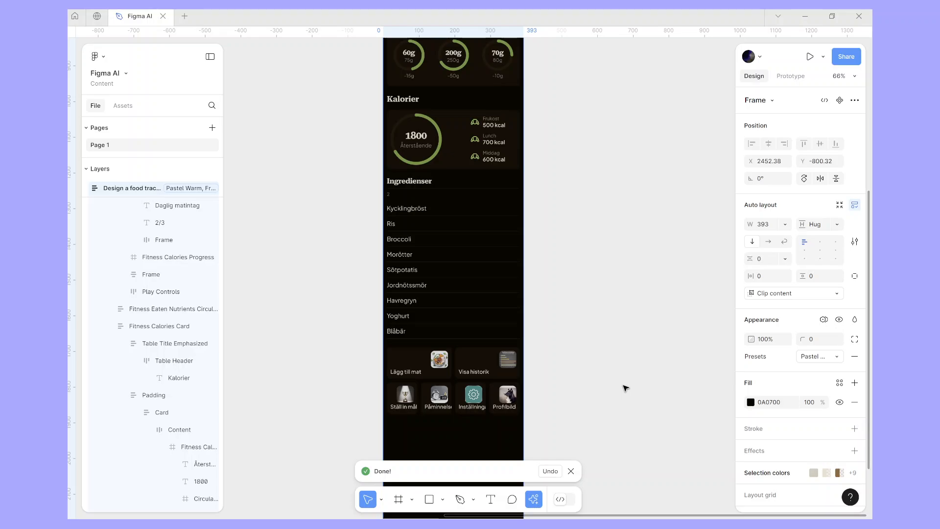
{"action": "scroll", "coordinate": [625, 388], "scroll_direction": "up", "scroll_amount": 5}
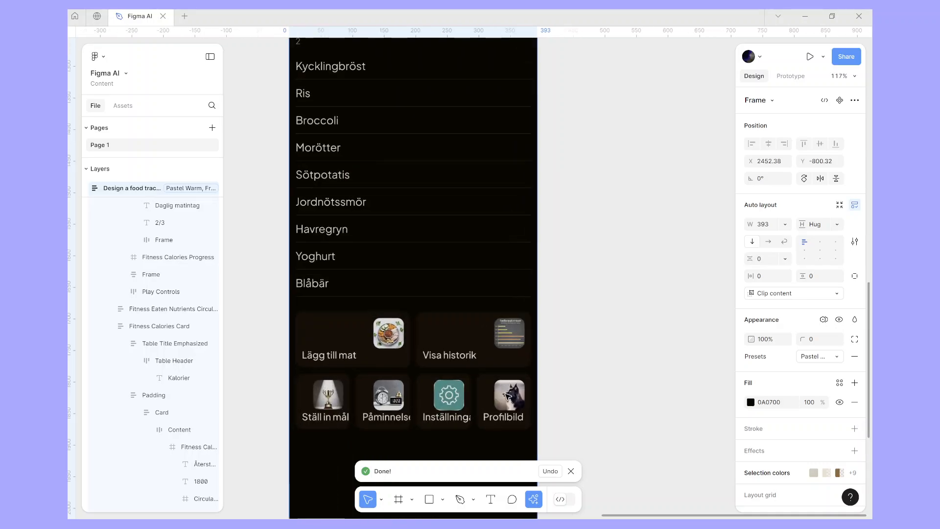
{"action": "scroll", "coordinate": [592, 308], "scroll_direction": "up", "scroll_amount": 8}
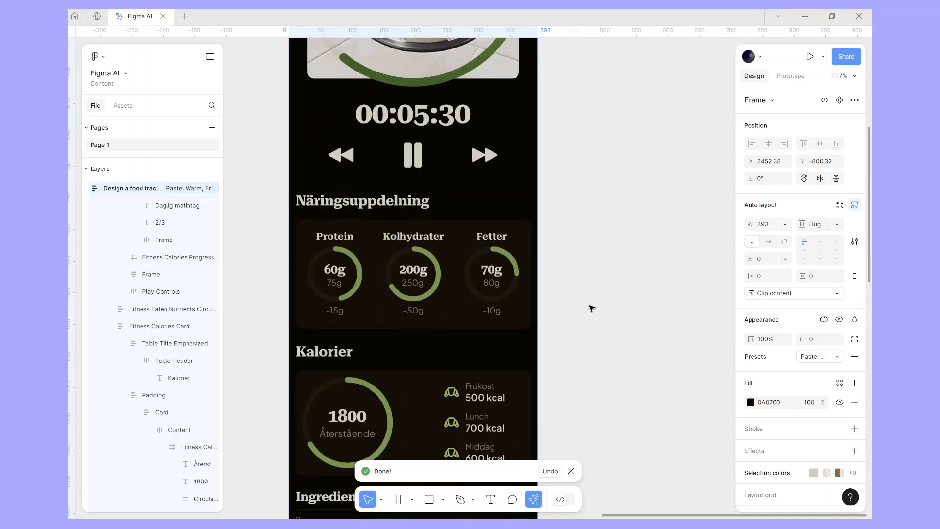
{"action": "scroll", "coordinate": [592, 307], "scroll_direction": "up", "scroll_amount": 10}
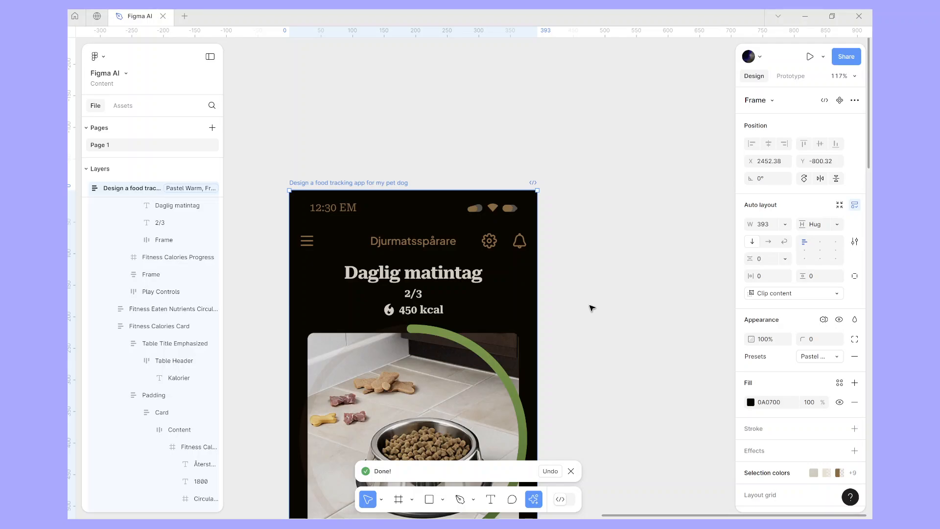
{"action": "scroll", "coordinate": [592, 307], "scroll_direction": "left", "scroll_amount": 2}
{"action": "scroll", "coordinate": [590, 306], "scroll_direction": "down", "scroll_amount": 10}
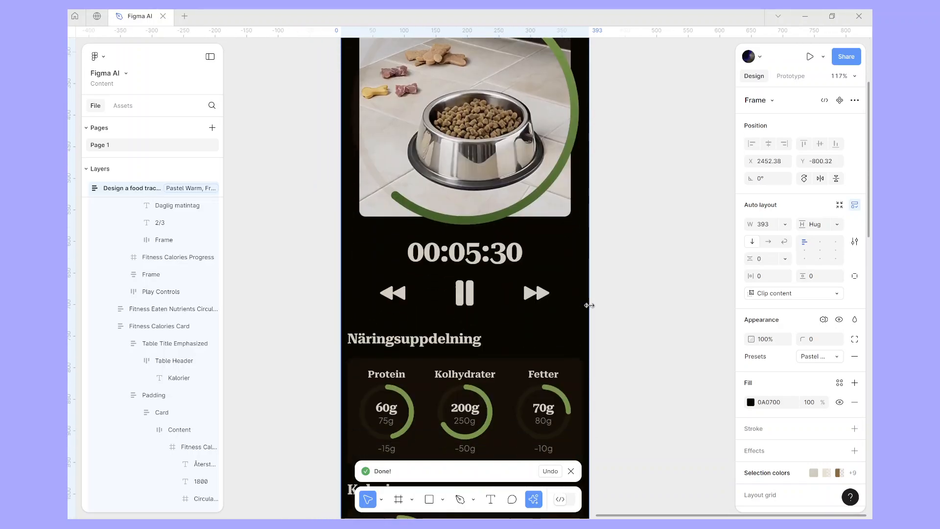
{"action": "scroll", "coordinate": [588, 305], "scroll_direction": "up", "scroll_amount": 5}
{"action": "scroll", "coordinate": [519, 248], "scroll_direction": "down", "scroll_amount": 8}
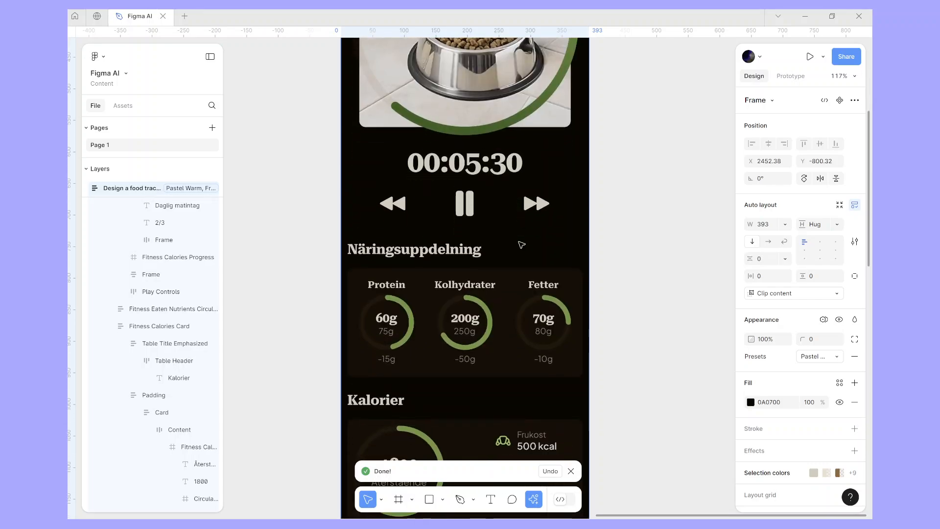
{"action": "scroll", "coordinate": [522, 245], "scroll_direction": "down", "scroll_amount": 8}
{"action": "scroll", "coordinate": [521, 243], "scroll_direction": "down", "scroll_amount": 5}
{"action": "scroll", "coordinate": [521, 244], "scroll_direction": "up", "scroll_amount": 8}
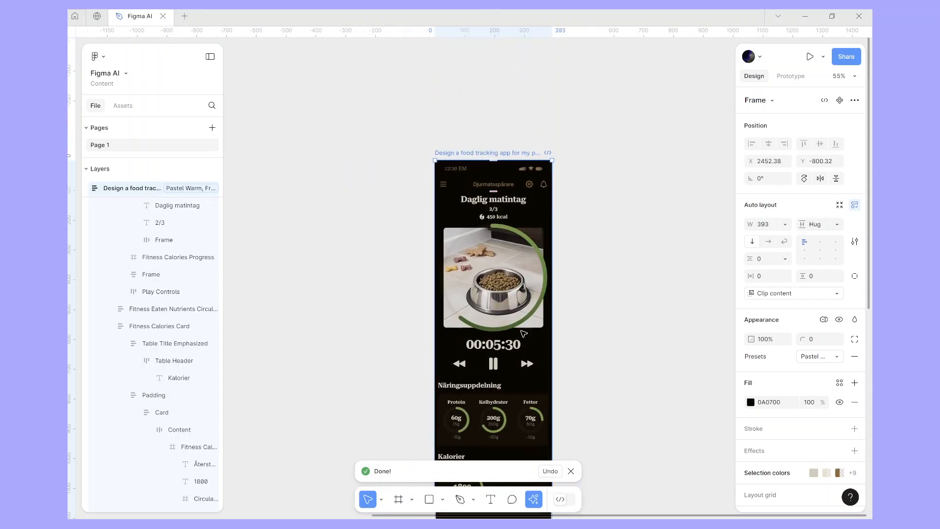
Look over the AI actions offered for the app frame, and close the list with nothing selected
{"action": "left_click", "coordinate": [536, 503]}
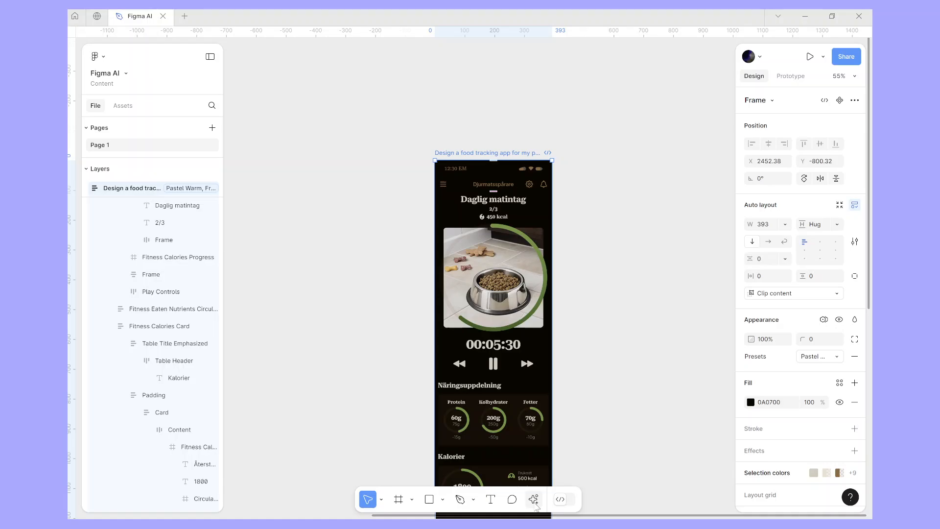
{"action": "left_click", "coordinate": [533, 500]}
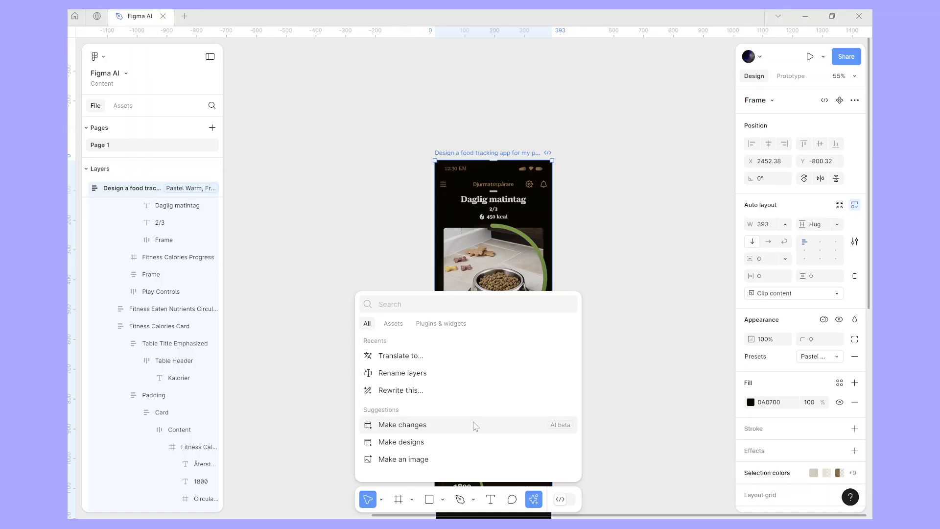
{"action": "scroll", "coordinate": [550, 204], "scroll_direction": "right", "scroll_amount": 5}
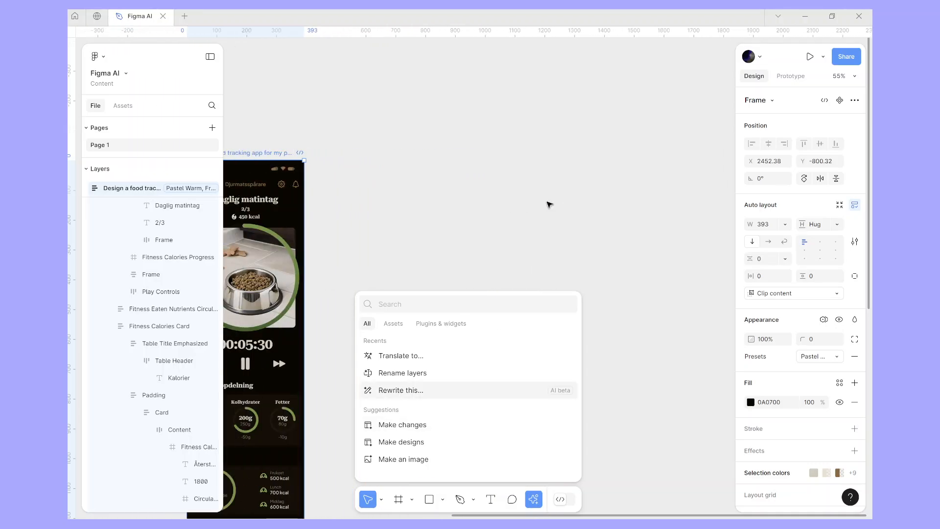
{"action": "scroll", "coordinate": [549, 204], "scroll_direction": "left", "scroll_amount": 6}
{"action": "scroll", "coordinate": [550, 204], "scroll_direction": "right", "scroll_amount": 2}
{"action": "scroll", "coordinate": [550, 204], "scroll_direction": "down", "scroll_amount": 1}
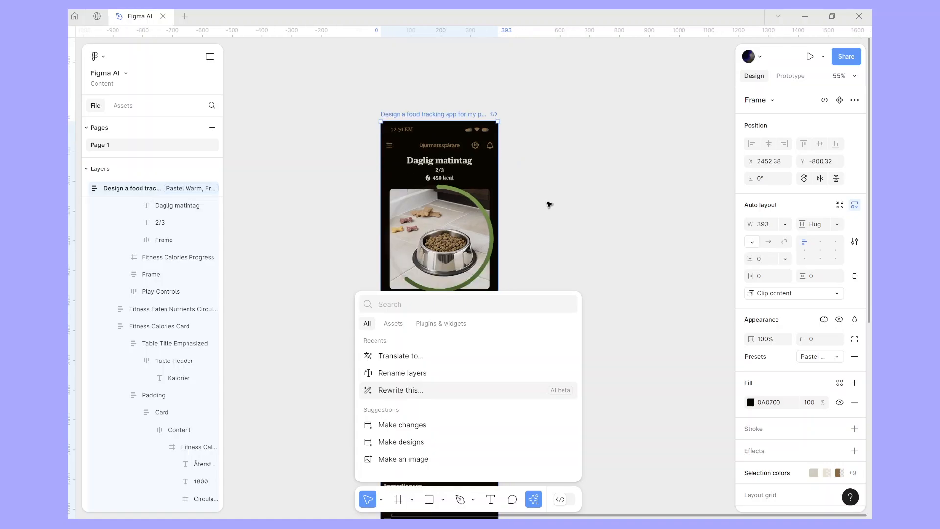
{"action": "scroll", "coordinate": [550, 204], "scroll_direction": "down", "scroll_amount": 10}
{"action": "scroll", "coordinate": [549, 204], "scroll_direction": "up", "scroll_amount": 6}
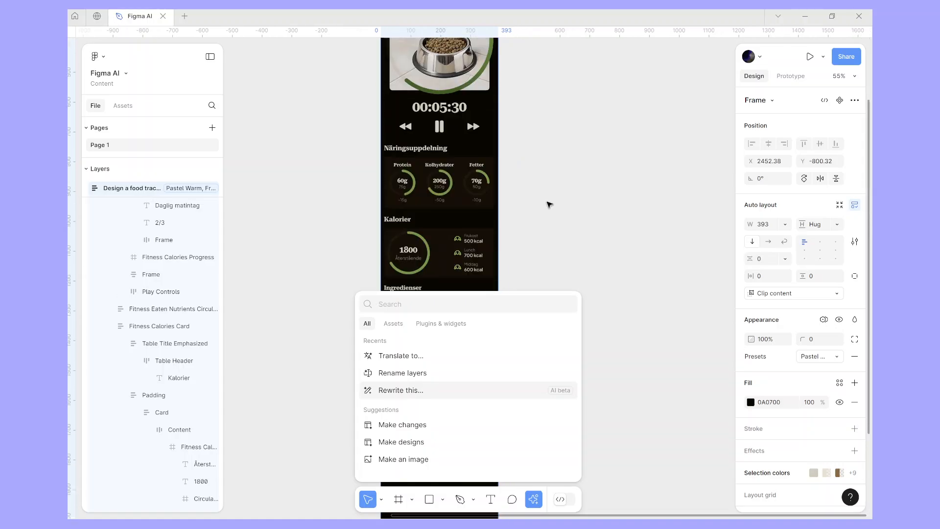
{"action": "scroll", "coordinate": [550, 204], "scroll_direction": "up", "scroll_amount": 4}
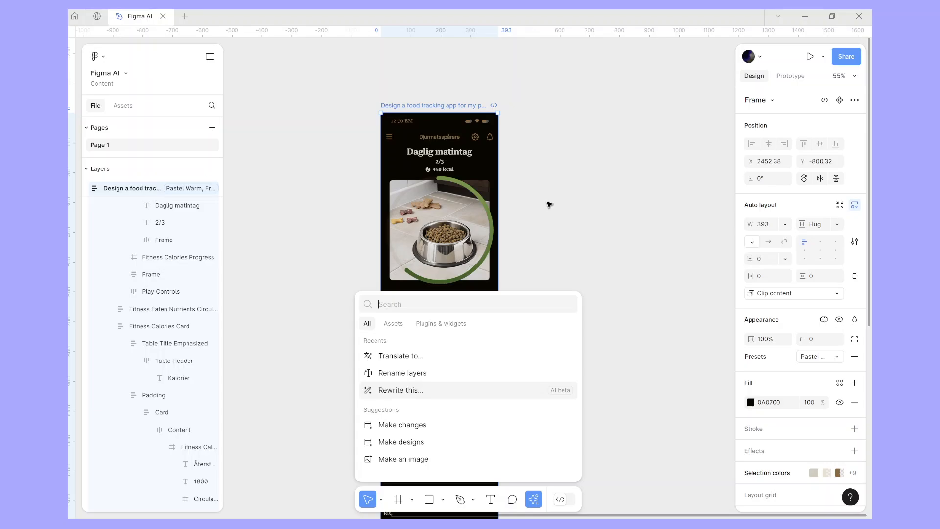
{"action": "scroll", "coordinate": [549, 204], "scroll_direction": "right", "scroll_amount": 3}
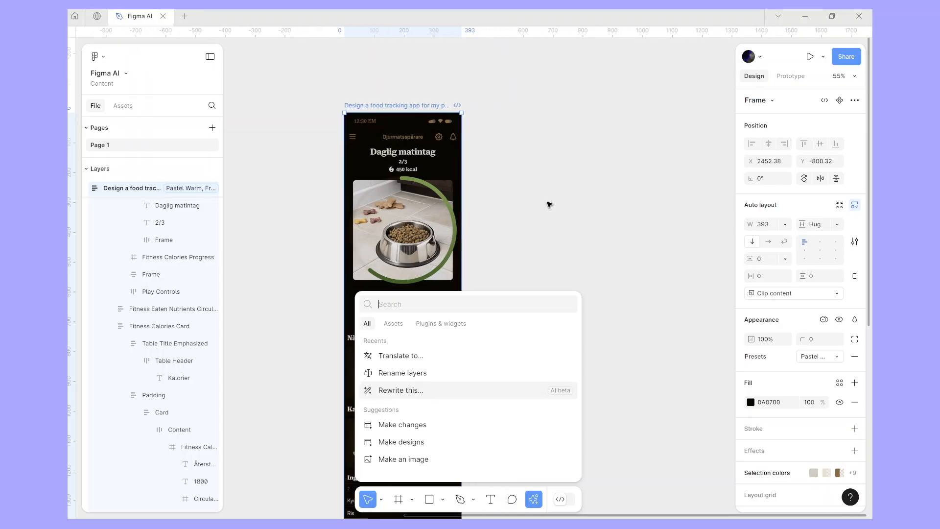
{"action": "left_click", "coordinate": [490, 199]}
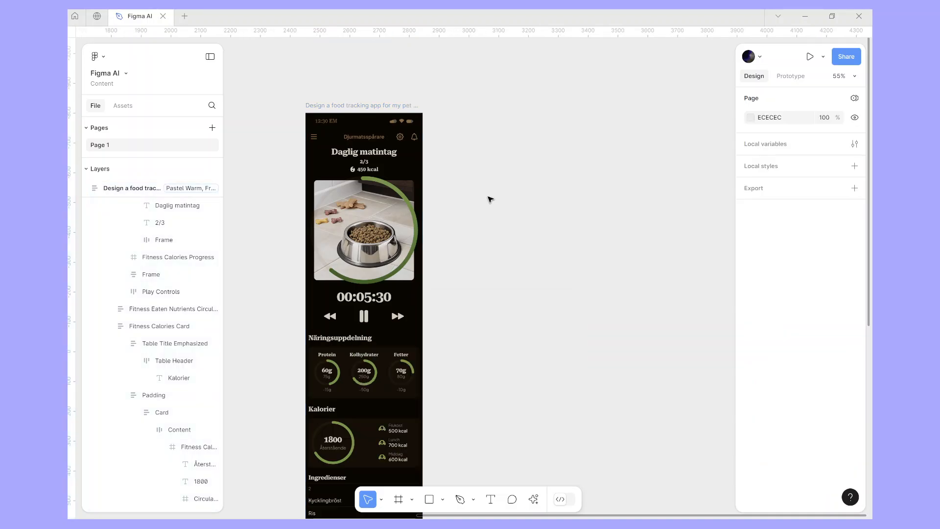
{"action": "scroll", "coordinate": [491, 200], "scroll_direction": "up", "scroll_amount": 1}
{"action": "scroll", "coordinate": [490, 200], "scroll_direction": "left", "scroll_amount": 2}
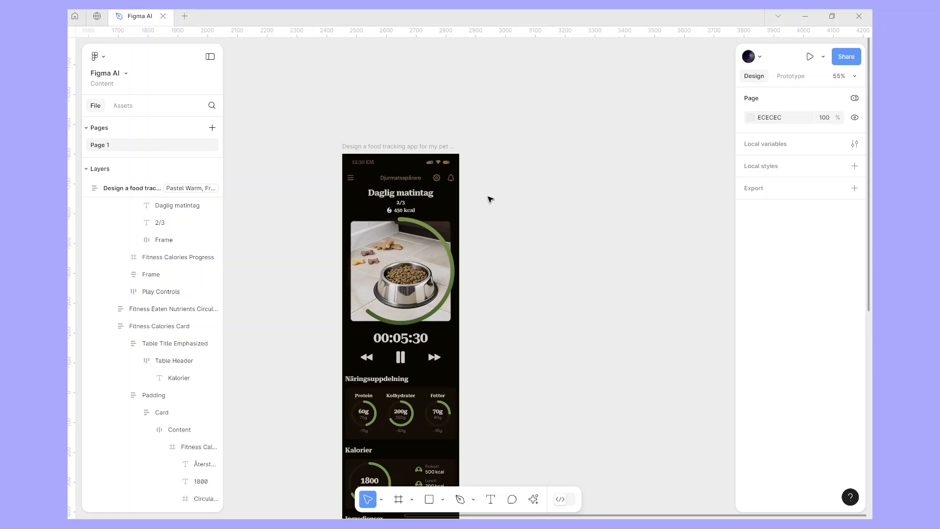
{"action": "scroll", "coordinate": [490, 200], "scroll_direction": "right", "scroll_amount": 2}
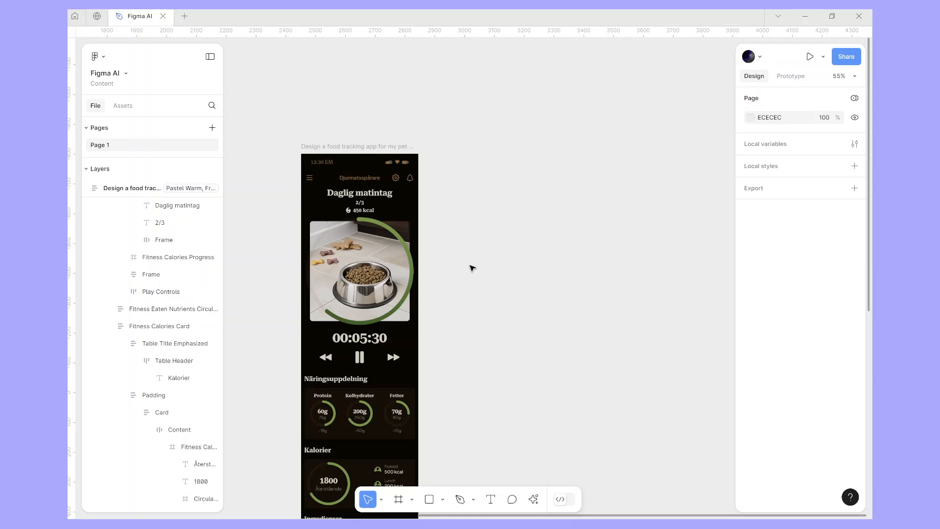
{"action": "scroll", "coordinate": [471, 267], "scroll_direction": "down", "scroll_amount": 8}
{"action": "scroll", "coordinate": [471, 268], "scroll_direction": "up", "scroll_amount": 5}
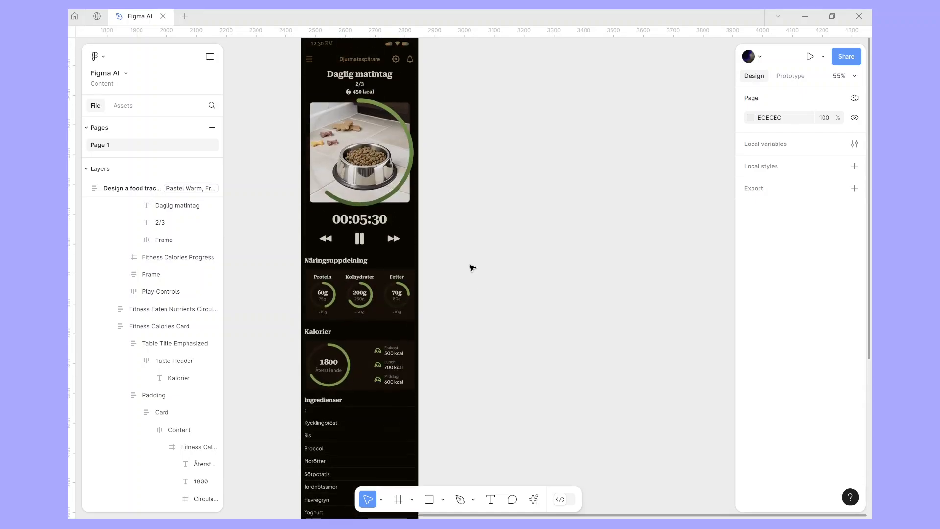
Have the AI make a new design from the prompt "Design a SaaS product landing page"
{"action": "scroll", "coordinate": [512, 355], "scroll_direction": "up", "scroll_amount": 2}
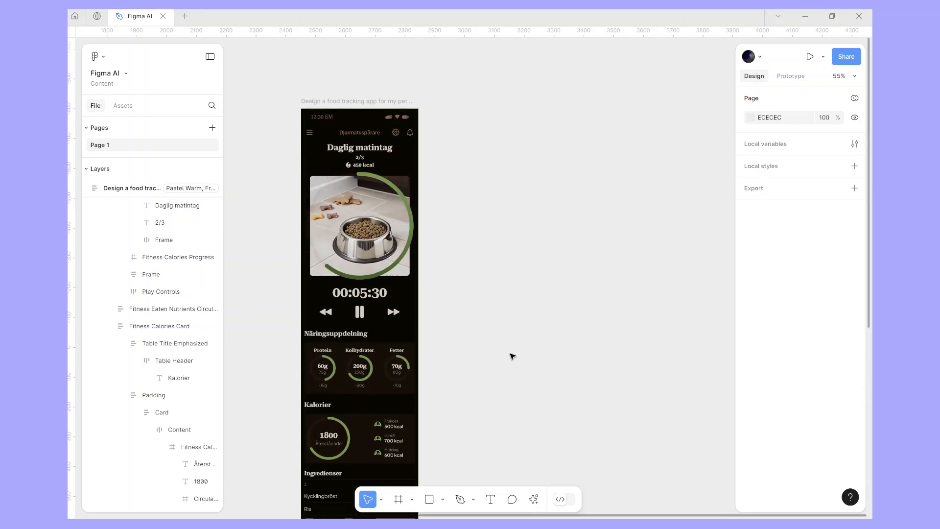
{"action": "scroll", "coordinate": [512, 356], "scroll_direction": "right", "scroll_amount": 3}
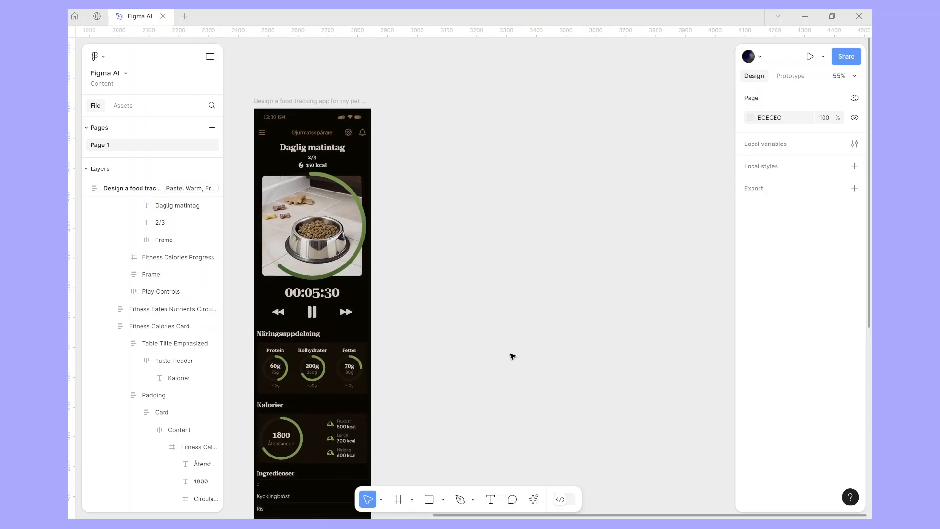
{"action": "left_click", "coordinate": [533, 498]}
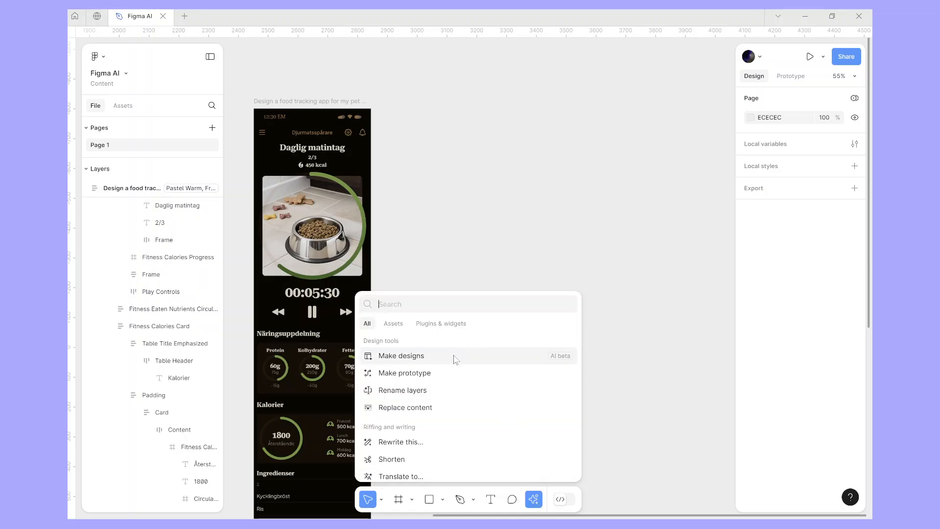
{"action": "left_click", "coordinate": [456, 356]}
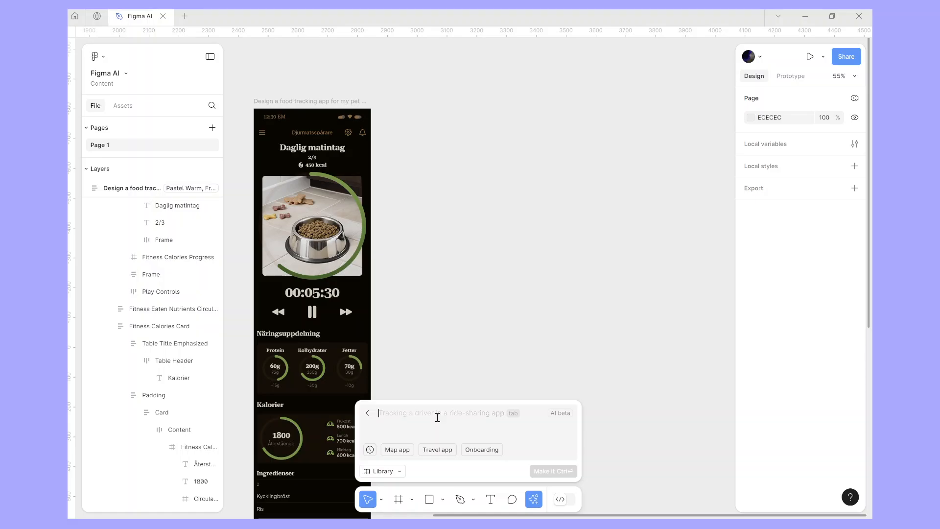
{"action": "type", "text": "Design a "}
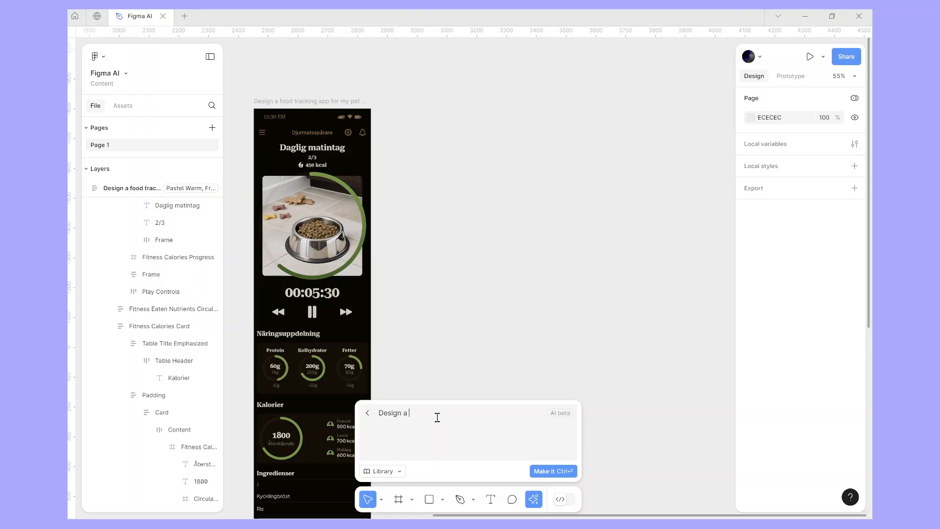
{"action": "type", "text": "SaaS product landing page"}
{"action": "left_click", "coordinate": [558, 471]}
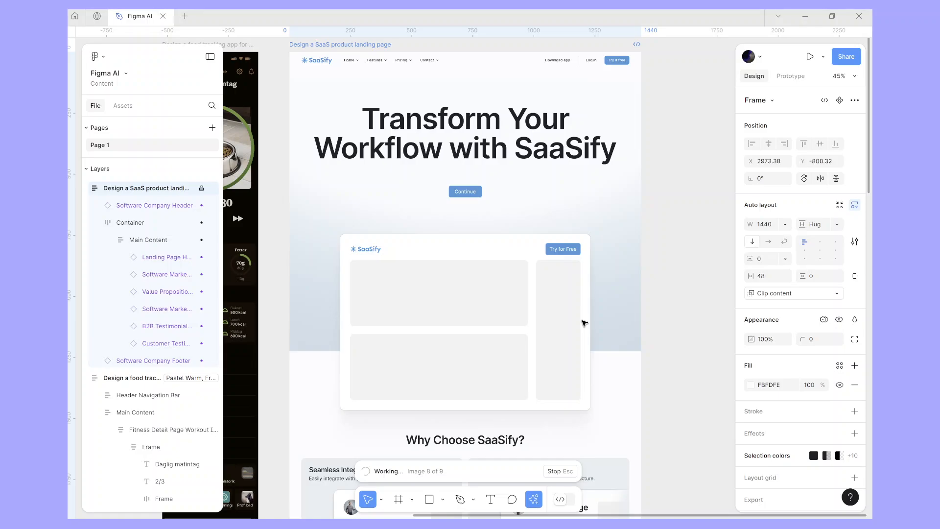
Look over the generated SaaSify landing page, from the hero section to the feature cards and icon list
{"action": "scroll", "coordinate": [584, 323], "scroll_direction": "down", "scroll_amount": 15}
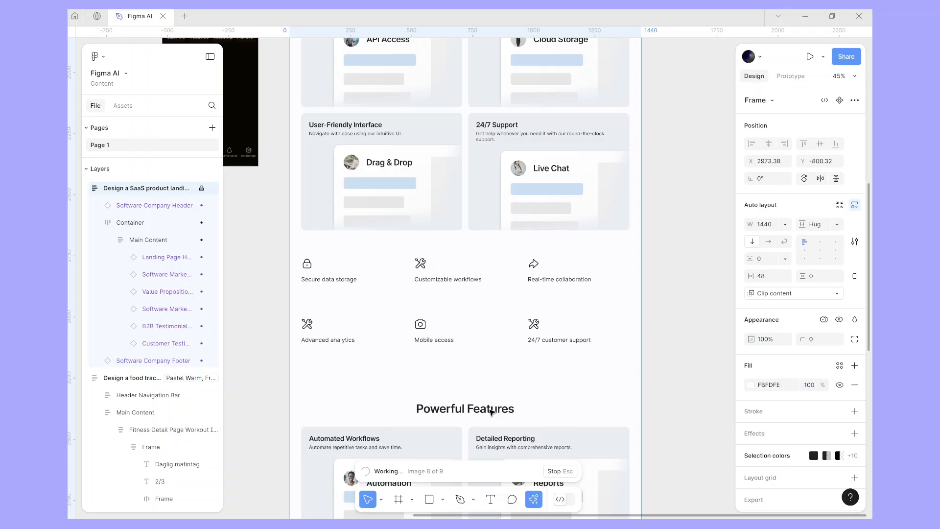
{"action": "scroll", "coordinate": [491, 411], "scroll_direction": "down", "scroll_amount": 2}
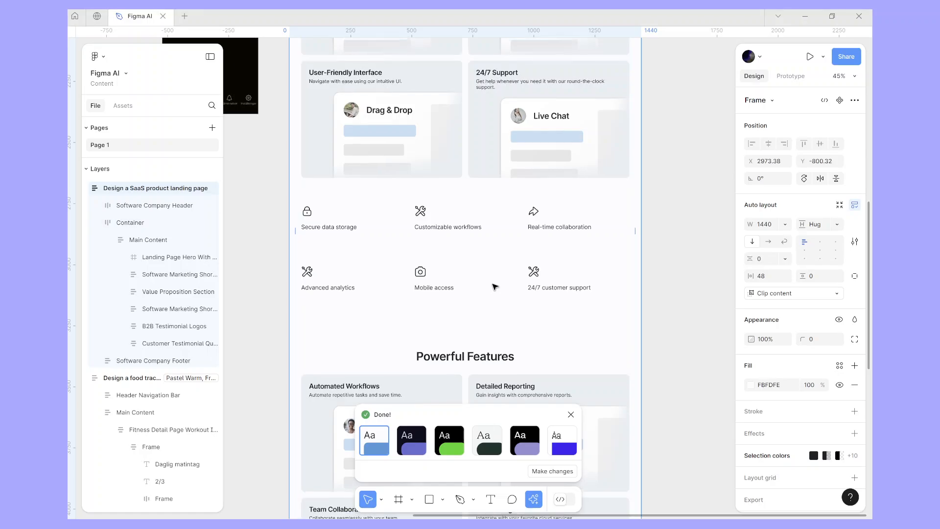
{"action": "scroll", "coordinate": [494, 287], "scroll_direction": "up", "scroll_amount": 15}
{"action": "scroll", "coordinate": [495, 287], "scroll_direction": "down", "scroll_amount": 8}
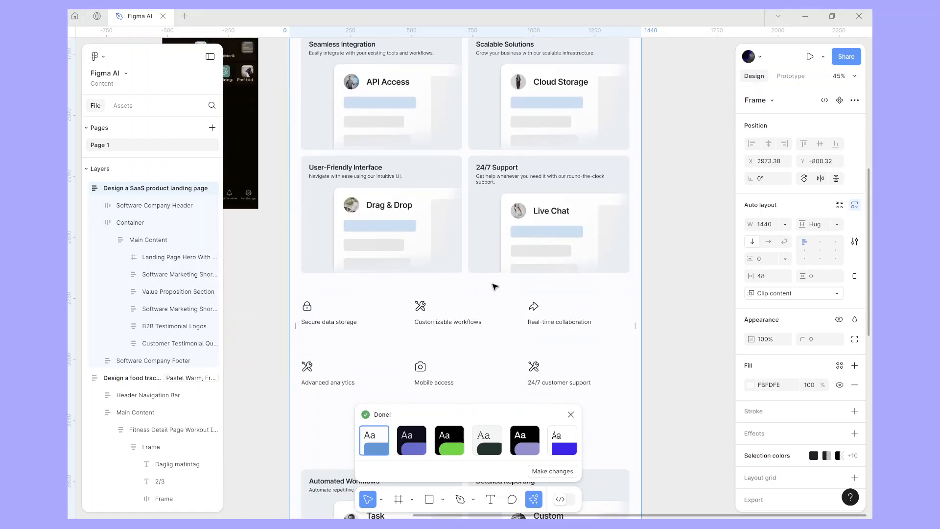
{"action": "scroll", "coordinate": [495, 286], "scroll_direction": "up", "scroll_amount": 4}
{"action": "scroll", "coordinate": [525, 231], "scroll_direction": "up", "scroll_amount": 5}
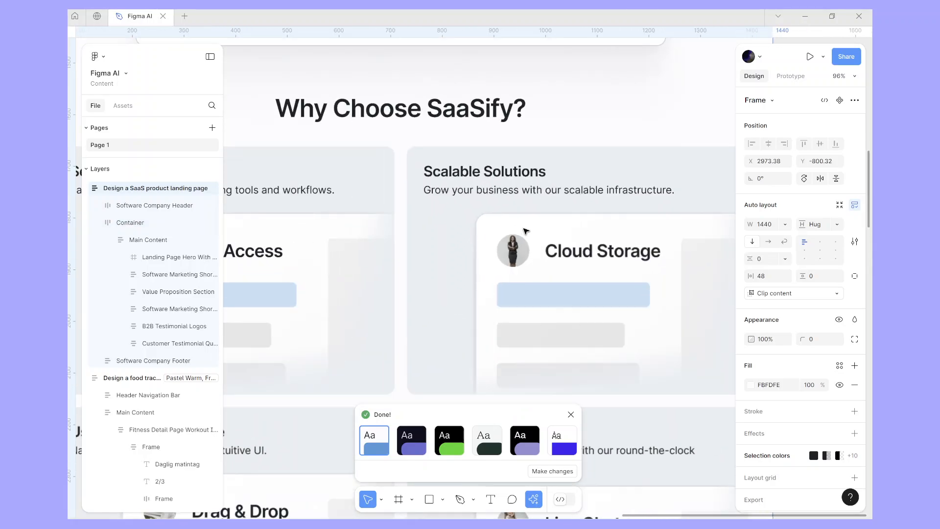
{"action": "scroll", "coordinate": [531, 247], "scroll_direction": "down", "scroll_amount": 3}
{"action": "scroll", "coordinate": [531, 246], "scroll_direction": "down", "scroll_amount": 4}
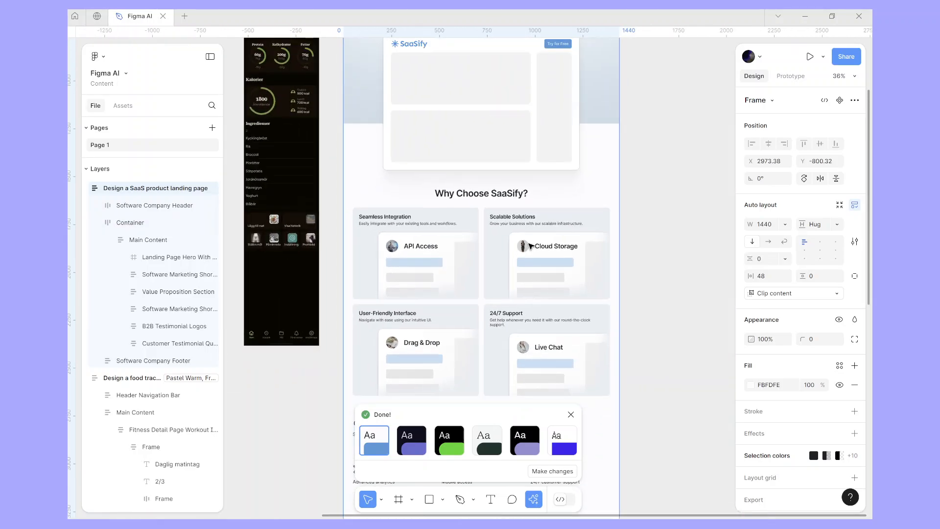
{"action": "scroll", "coordinate": [531, 246], "scroll_direction": "up", "scroll_amount": 5}
{"action": "scroll", "coordinate": [530, 245], "scroll_direction": "down", "scroll_amount": 3}
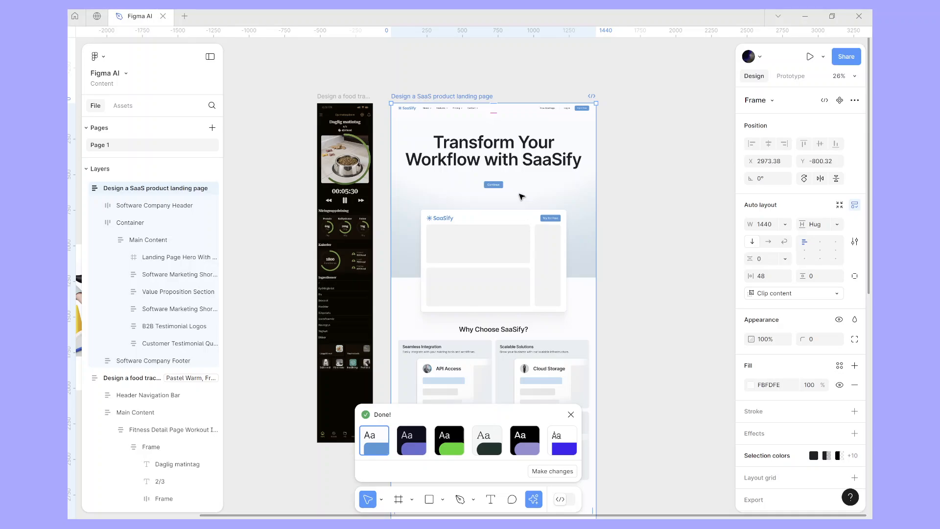
{"action": "scroll", "coordinate": [520, 197], "scroll_direction": "up", "scroll_amount": 5}
{"action": "scroll", "coordinate": [520, 196], "scroll_direction": "down", "scroll_amount": 3}
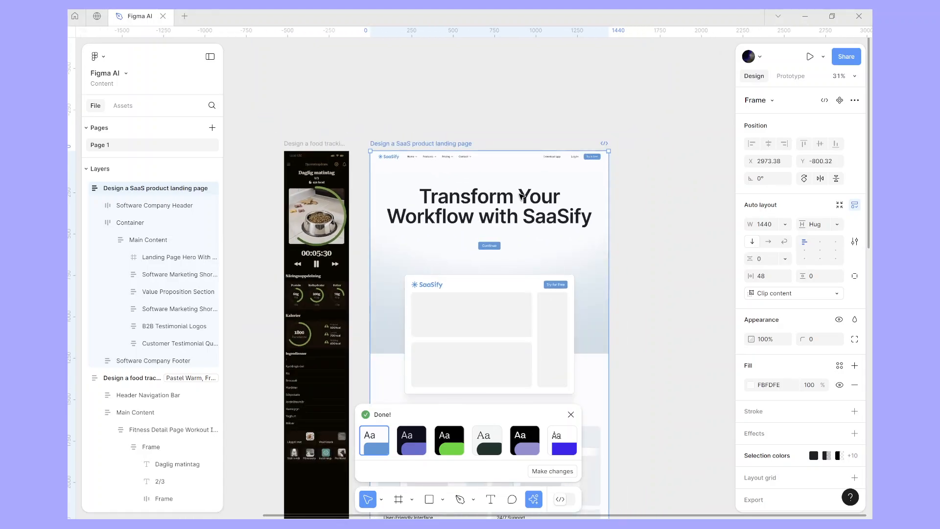
{"action": "scroll", "coordinate": [520, 197], "scroll_direction": "down", "scroll_amount": 3}
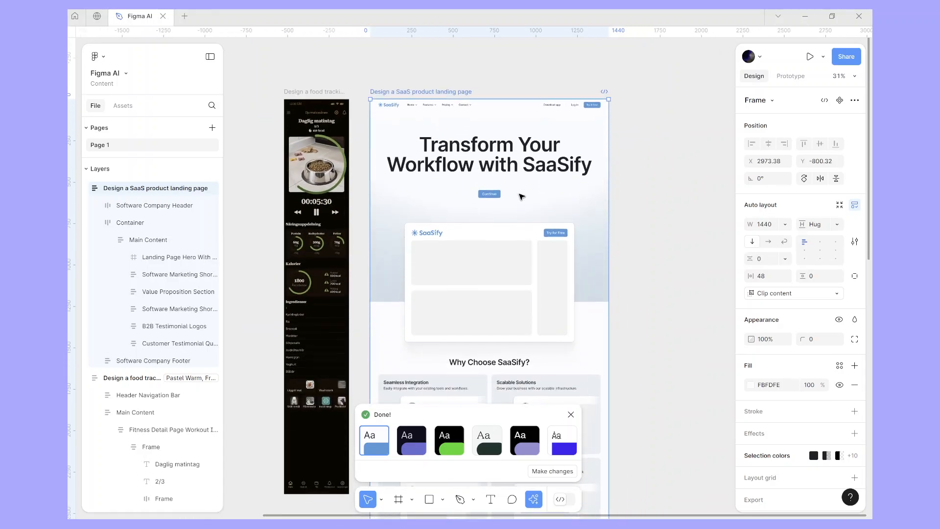
Compare the "Why Choose SaaSify?" and "Powerful Features" card sections of the landing page
{"action": "scroll", "coordinate": [516, 252], "scroll_direction": "down", "scroll_amount": 9}
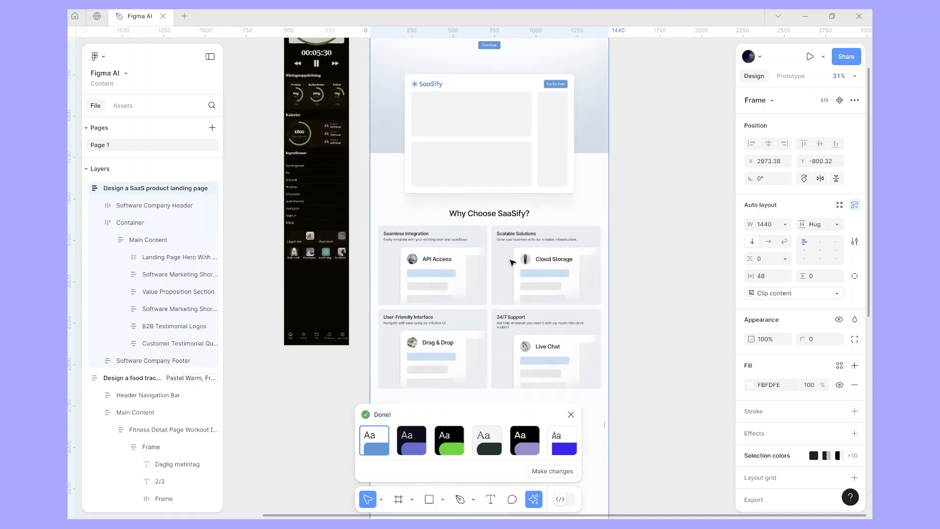
{"action": "scroll", "coordinate": [530, 231], "scroll_direction": "up", "scroll_amount": 2}
{"action": "scroll", "coordinate": [530, 231], "scroll_direction": "up", "scroll_amount": 3}
{"action": "scroll", "coordinate": [530, 269], "scroll_direction": "down", "scroll_amount": 4}
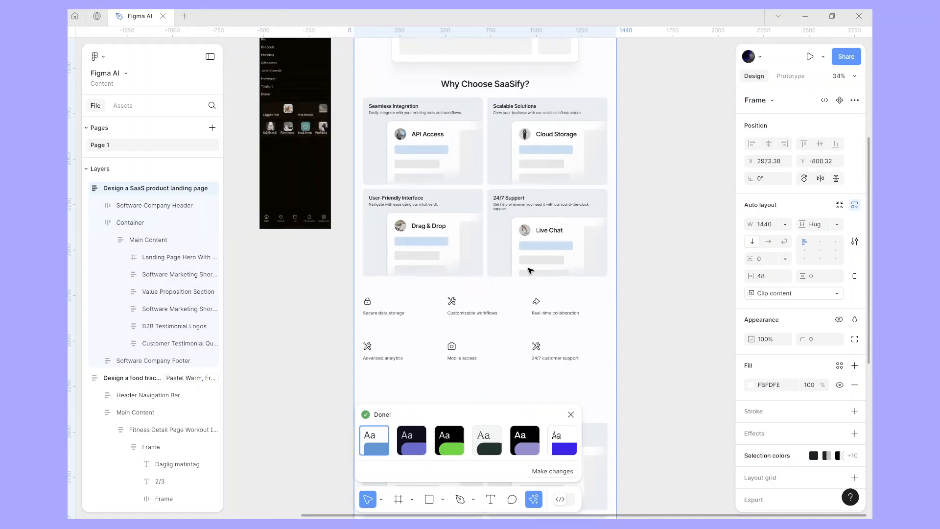
{"action": "scroll", "coordinate": [530, 269], "scroll_direction": "down", "scroll_amount": 6}
{"action": "scroll", "coordinate": [530, 270], "scroll_direction": "down", "scroll_amount": 10}
{"action": "scroll", "coordinate": [530, 270], "scroll_direction": "up", "scroll_amount": 20}
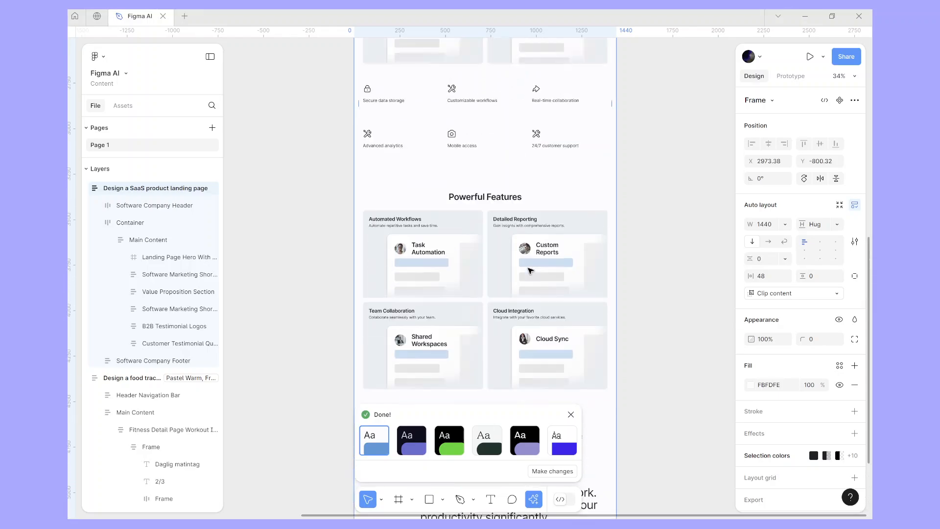
{"action": "scroll", "coordinate": [530, 270], "scroll_direction": "up", "scroll_amount": 5}
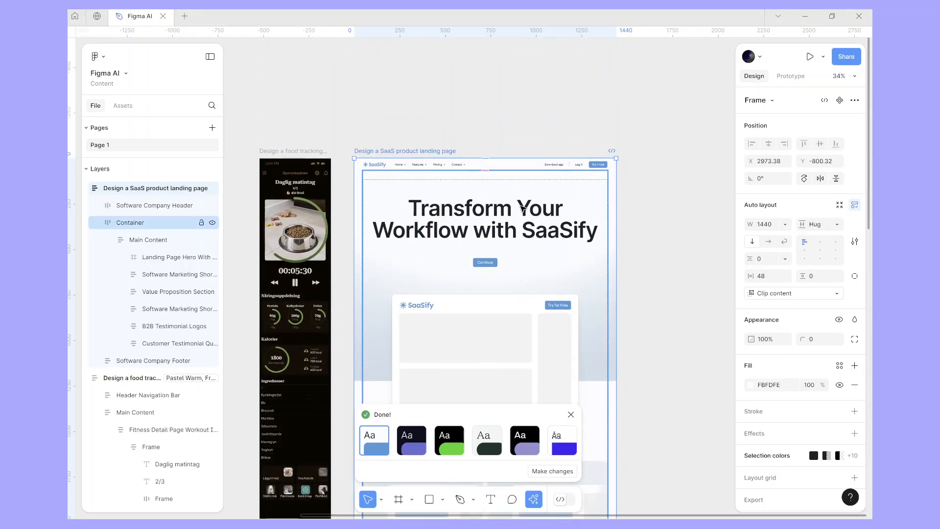
Inspect the feature cards and their avatar images up close, including the 24/7 Support card
{"action": "scroll", "coordinate": [523, 208], "scroll_direction": "down", "scroll_amount": 8}
{"action": "scroll", "coordinate": [523, 225], "scroll_direction": "up", "scroll_amount": 6}
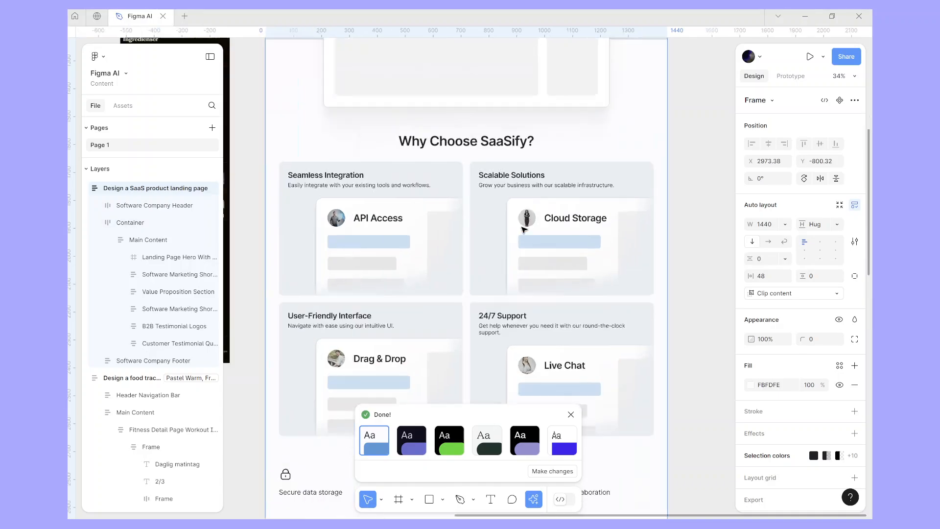
{"action": "scroll", "coordinate": [523, 229], "scroll_direction": "down", "scroll_amount": 5}
{"action": "scroll", "coordinate": [522, 229], "scroll_direction": "down", "scroll_amount": 4}
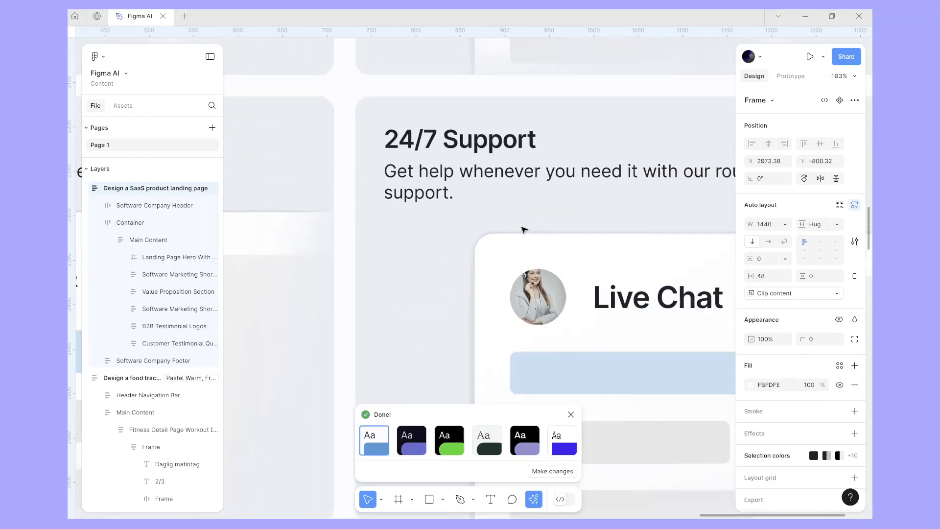
{"action": "scroll", "coordinate": [524, 230], "scroll_direction": "down", "scroll_amount": 5}
{"action": "scroll", "coordinate": [524, 229], "scroll_direction": "up", "scroll_amount": 8}
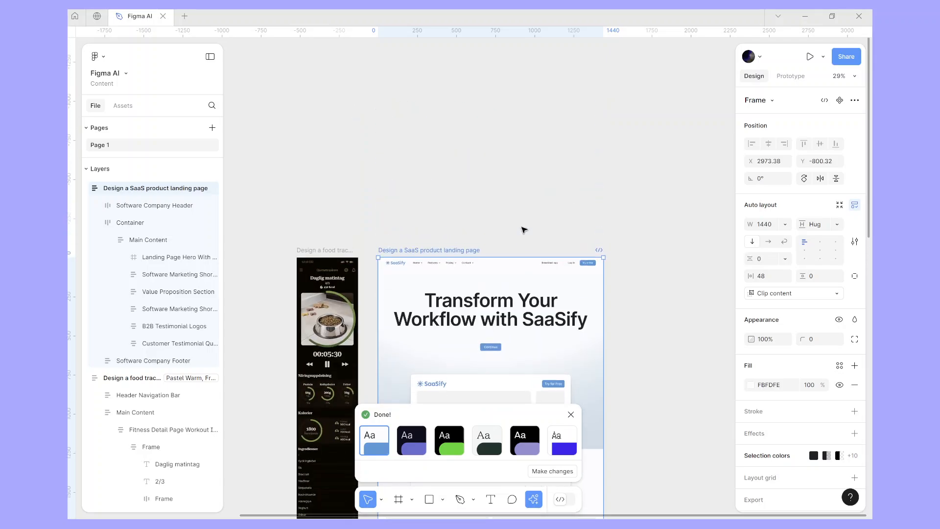
{"action": "scroll", "coordinate": [523, 229], "scroll_direction": "down", "scroll_amount": 3}
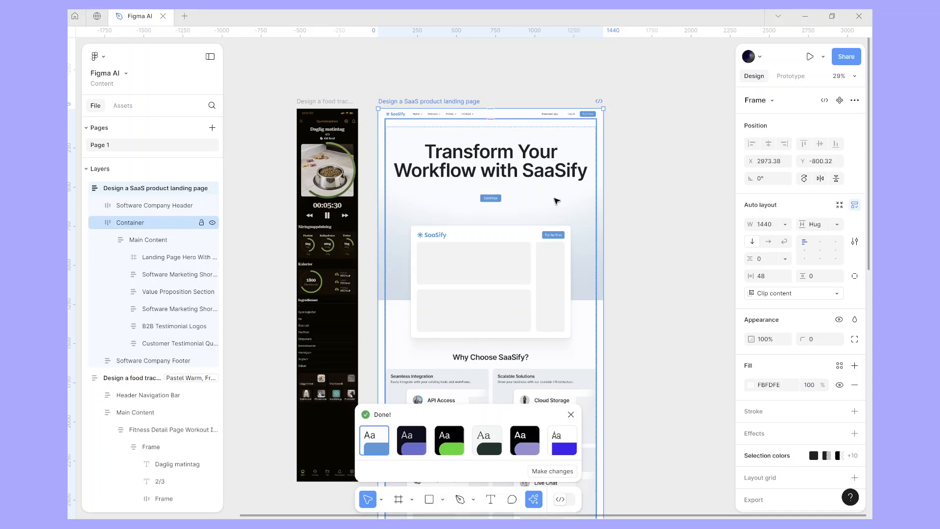
Examine the titles, descriptions and layout of the four cards under "Why Choose SaaSify?"
{"action": "scroll", "coordinate": [556, 201], "scroll_direction": "down", "scroll_amount": 4}
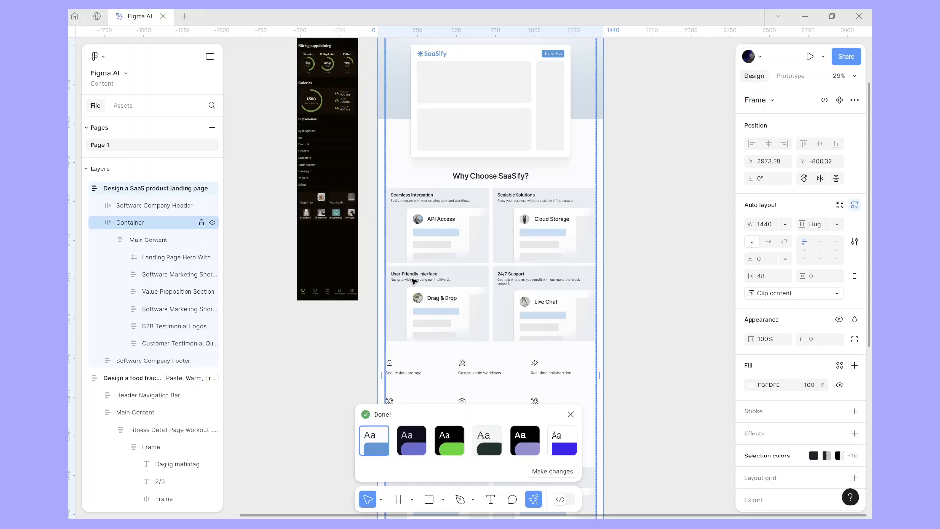
{"action": "scroll", "coordinate": [414, 281], "scroll_direction": "up", "scroll_amount": 5}
{"action": "scroll", "coordinate": [468, 306], "scroll_direction": "right", "scroll_amount": 2}
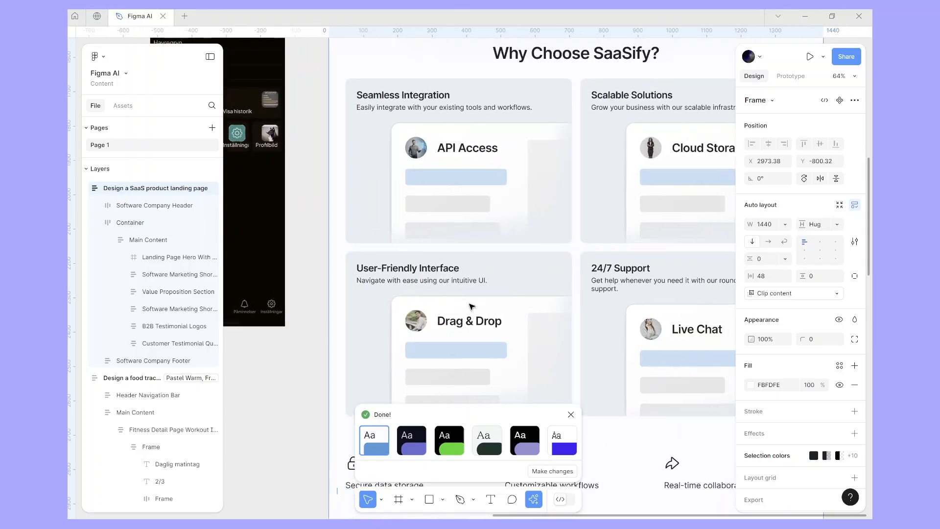
{"action": "scroll", "coordinate": [469, 307], "scroll_direction": "right", "scroll_amount": 2}
{"action": "scroll", "coordinate": [472, 288], "scroll_direction": "up", "scroll_amount": 2}
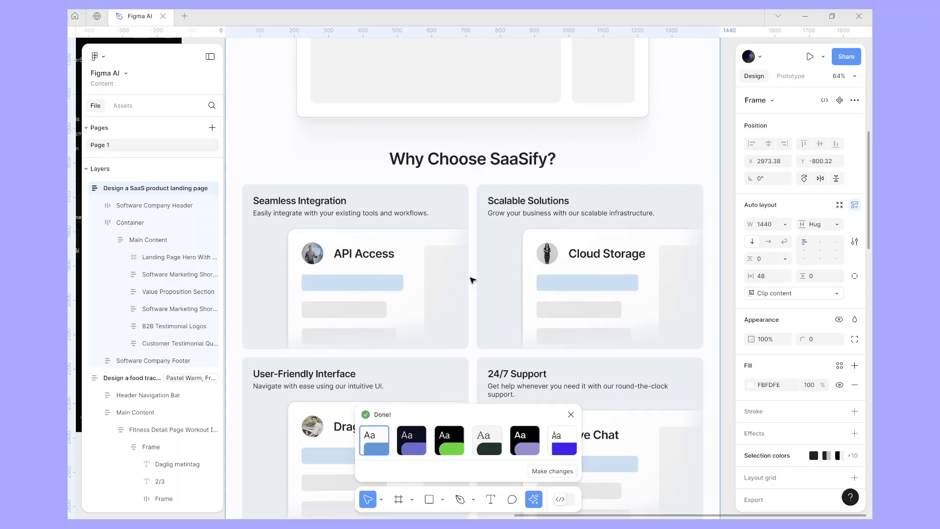
{"action": "scroll", "coordinate": [455, 289], "scroll_direction": "down", "scroll_amount": 4}
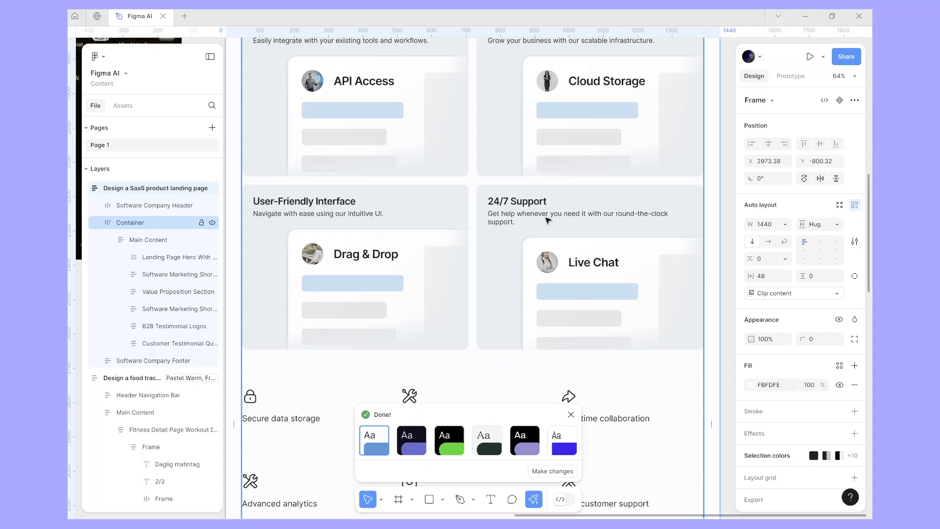
{"action": "scroll", "coordinate": [424, 225], "scroll_direction": "down", "scroll_amount": 2}
{"action": "scroll", "coordinate": [493, 235], "scroll_direction": "up", "scroll_amount": 5}
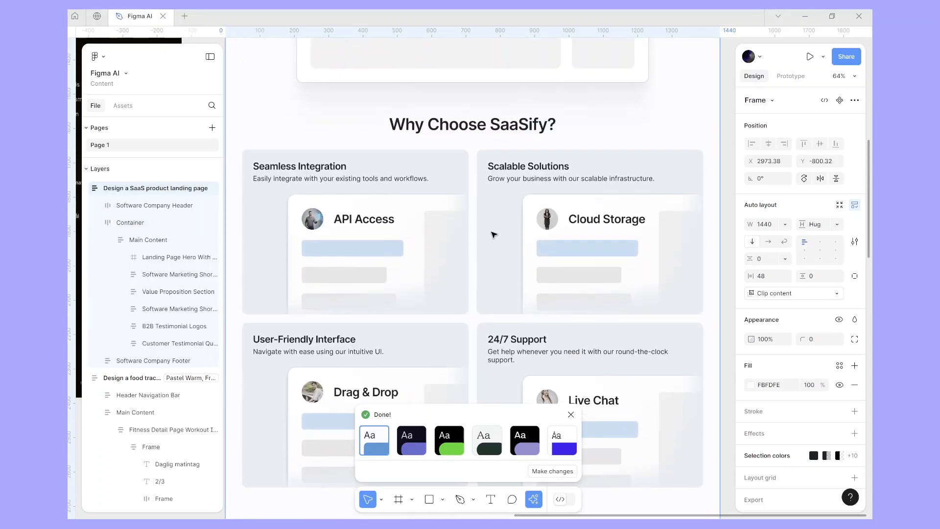
Review the full landing page from the hero down to the company logos, customer quote and footer
{"action": "scroll", "coordinate": [493, 235], "scroll_direction": "up", "scroll_amount": 6}
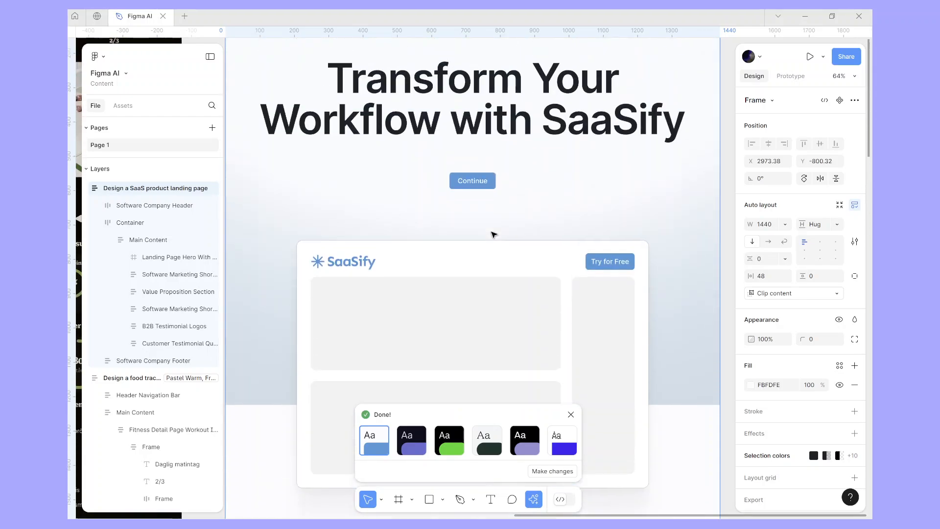
{"action": "scroll", "coordinate": [493, 235], "scroll_direction": "down", "scroll_amount": 3}
{"action": "scroll", "coordinate": [494, 234], "scroll_direction": "down", "scroll_amount": 3}
{"action": "scroll", "coordinate": [493, 234], "scroll_direction": "down", "scroll_amount": 12}
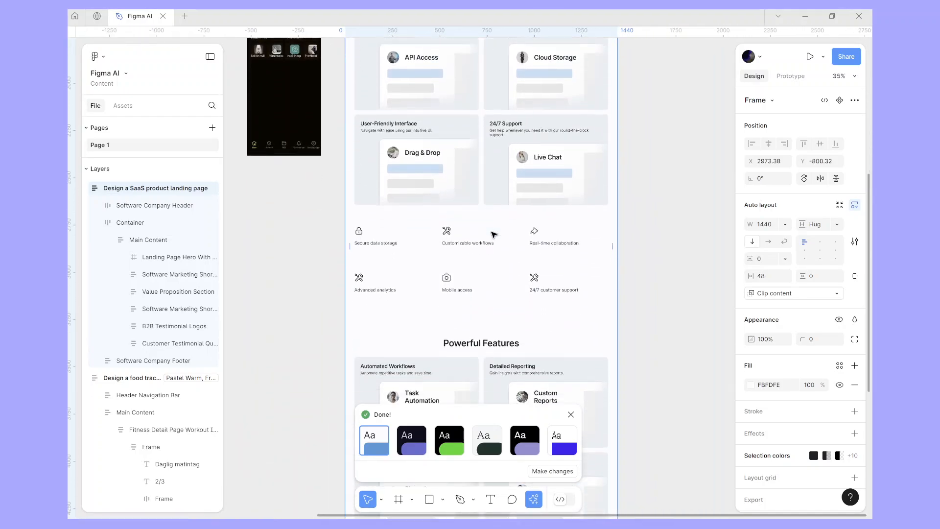
{"action": "scroll", "coordinate": [493, 234], "scroll_direction": "up", "scroll_amount": 2}
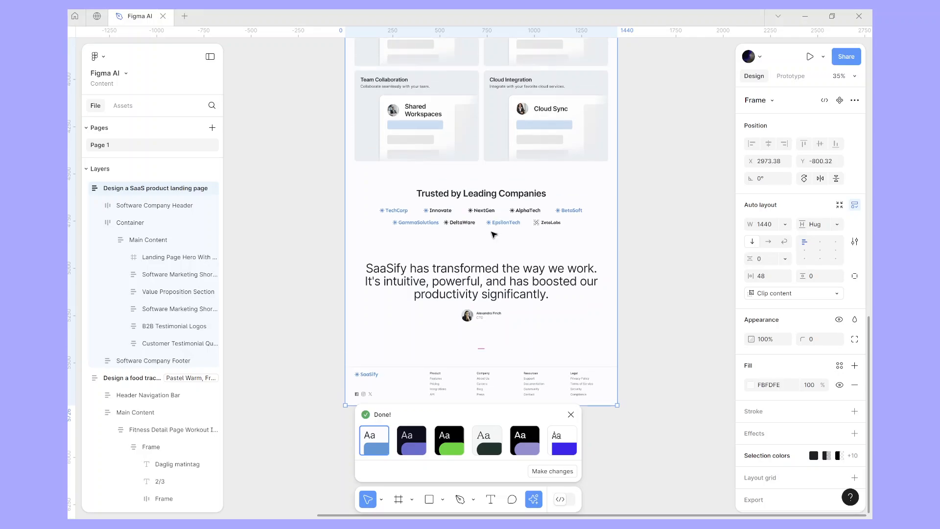
{"action": "scroll", "coordinate": [493, 235], "scroll_direction": "up", "scroll_amount": 15}
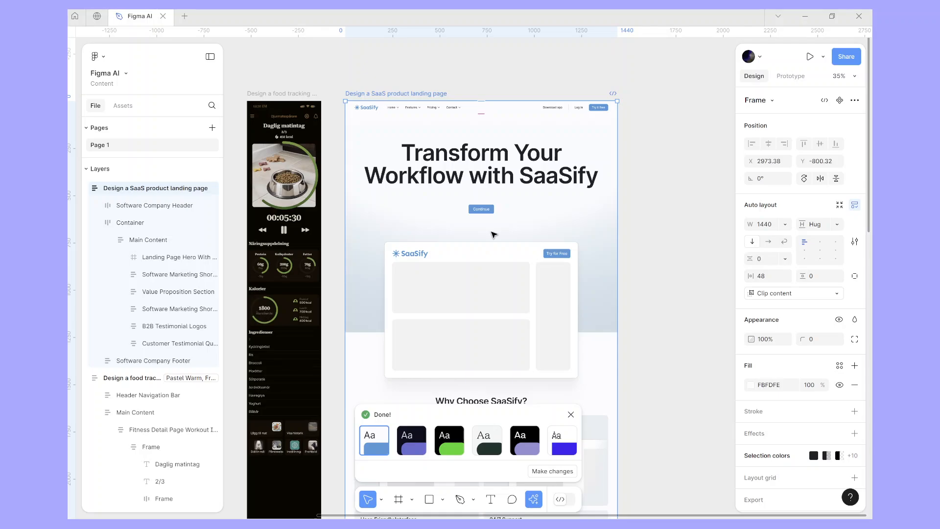
Examine the hero section's heading, Continue button and placeholder app preview up close
{"action": "scroll", "coordinate": [493, 235], "scroll_direction": "up", "scroll_amount": 5}
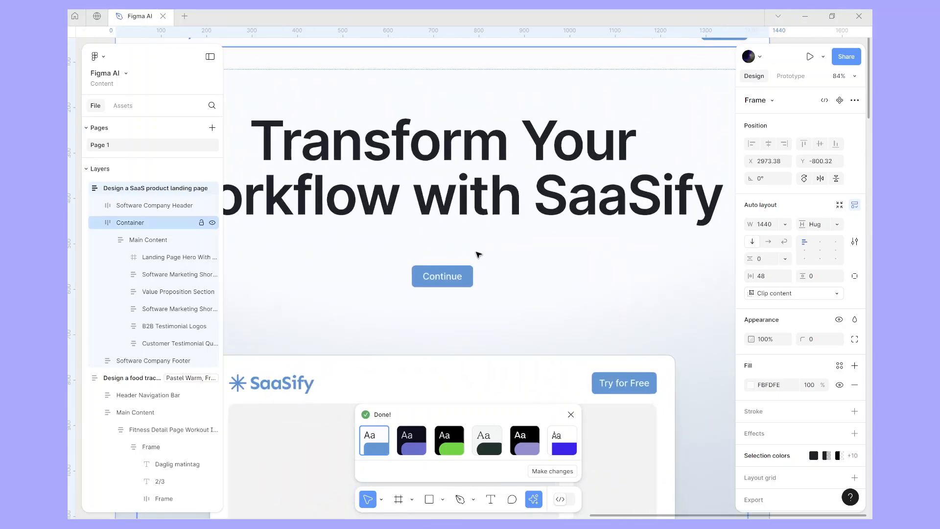
{"action": "scroll", "coordinate": [477, 255], "scroll_direction": "down", "scroll_amount": 3}
{"action": "scroll", "coordinate": [478, 254], "scroll_direction": "up", "scroll_amount": 2}
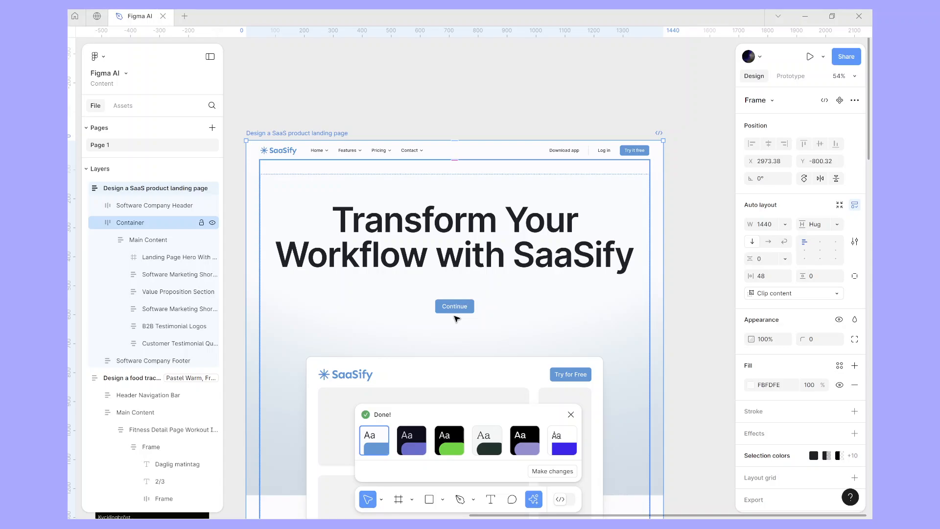
{"action": "scroll", "coordinate": [456, 319], "scroll_direction": "down", "scroll_amount": 2}
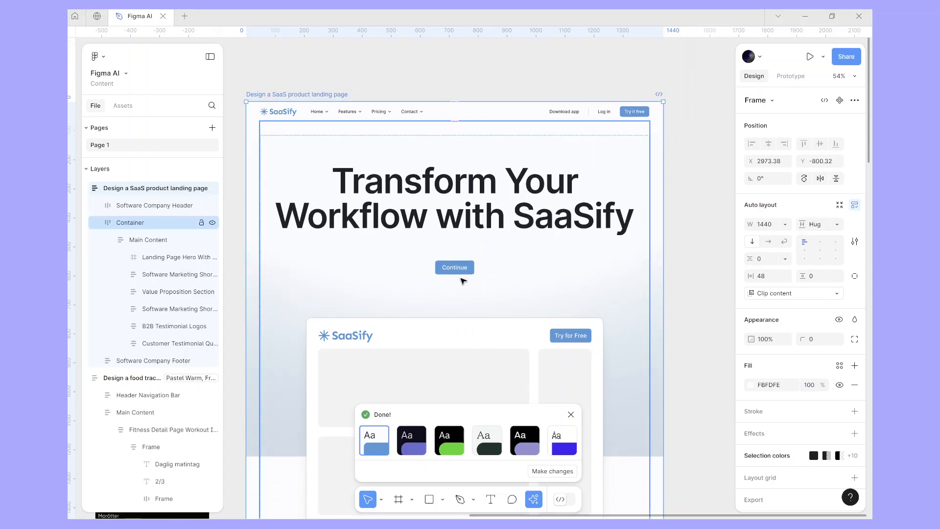
{"action": "scroll", "coordinate": [463, 281], "scroll_direction": "down", "scroll_amount": 8}
{"action": "scroll", "coordinate": [463, 281], "scroll_direction": "up", "scroll_amount": 5}
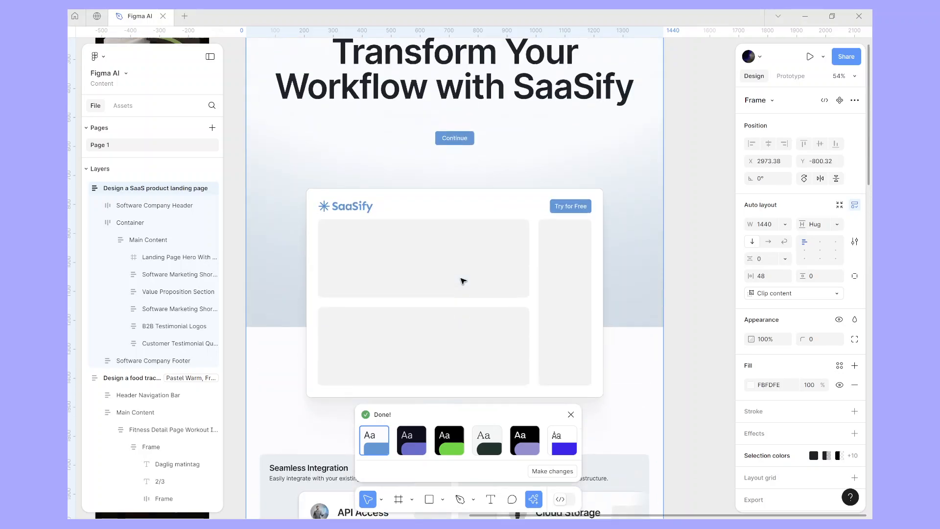
Review the whole landing page from the header and hero through the feature cards to the customer quote and back up
{"action": "scroll", "coordinate": [463, 281], "scroll_direction": "up", "scroll_amount": 6}
{"action": "scroll", "coordinate": [461, 279], "scroll_direction": "down", "scroll_amount": 2}
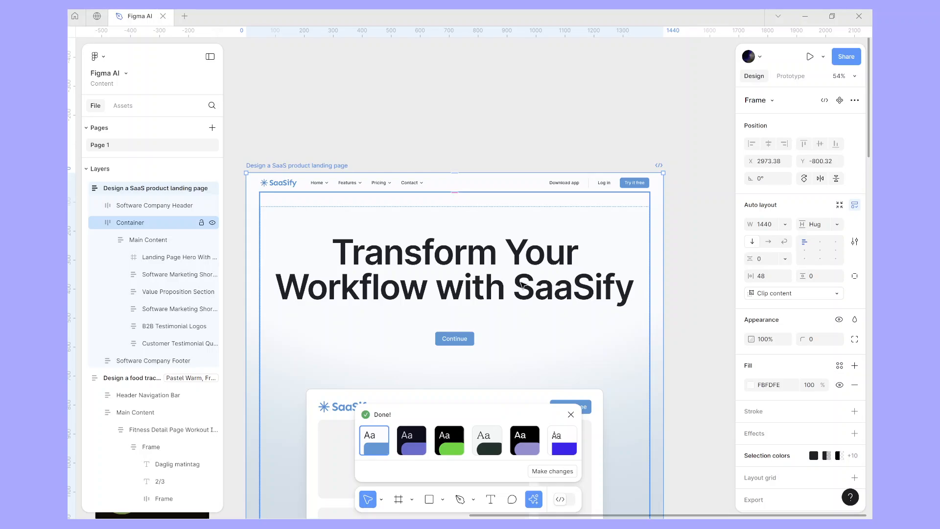
{"action": "scroll", "coordinate": [522, 285], "scroll_direction": "down", "scroll_amount": 5}
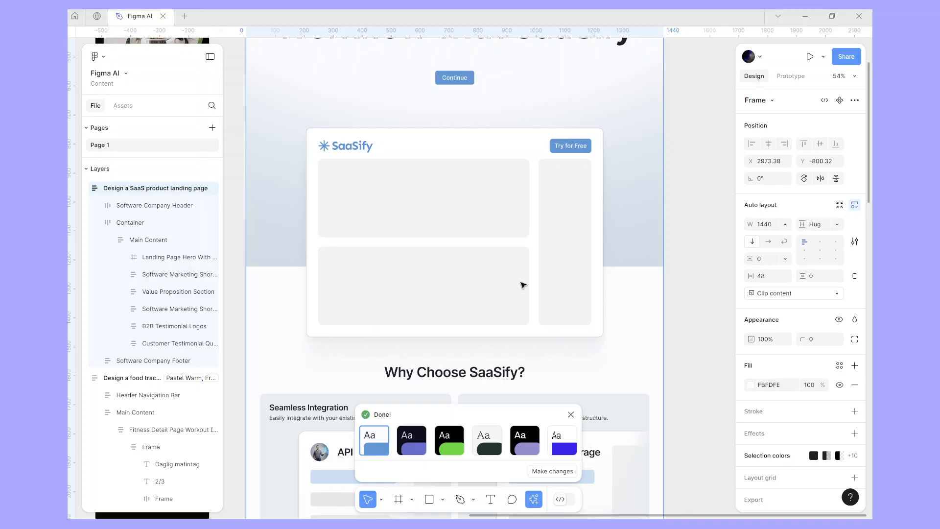
{"action": "scroll", "coordinate": [523, 285], "scroll_direction": "down", "scroll_amount": 18}
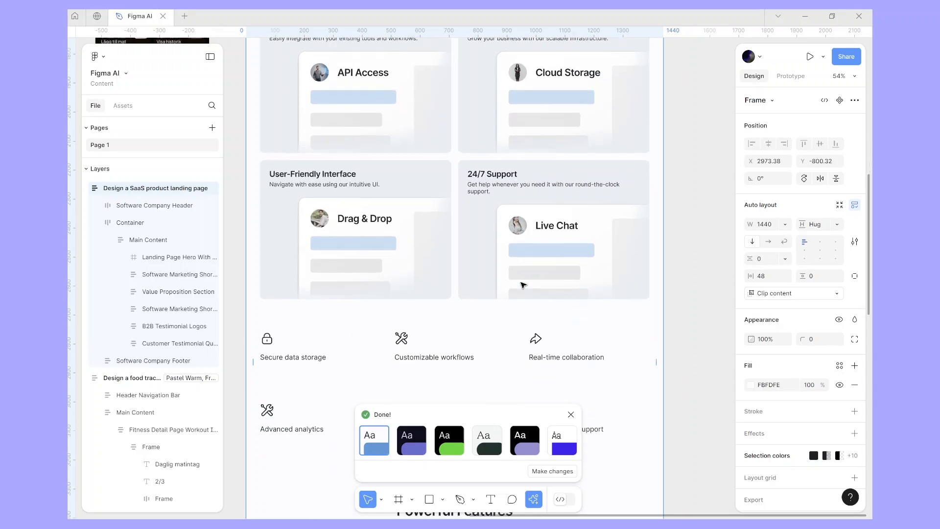
{"action": "scroll", "coordinate": [523, 285], "scroll_direction": "down", "scroll_amount": 8}
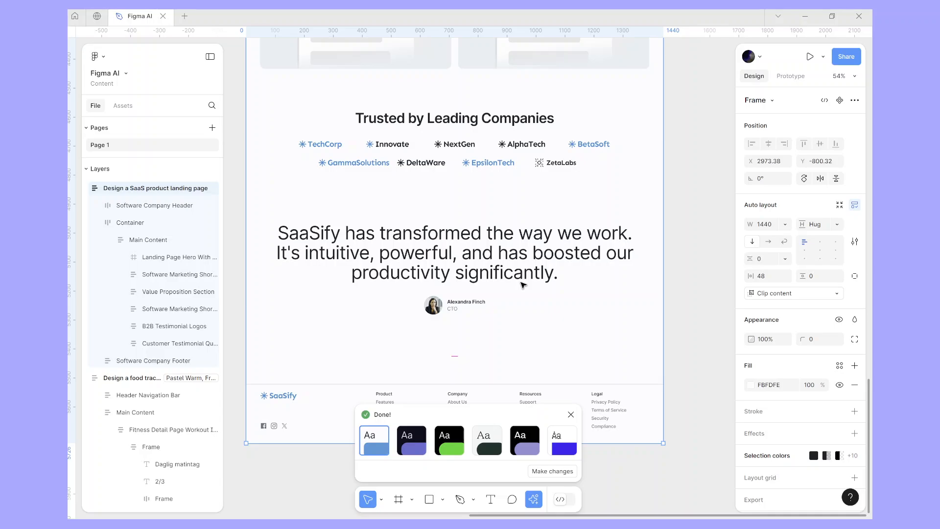
{"action": "scroll", "coordinate": [523, 284], "scroll_direction": "left", "scroll_amount": 3}
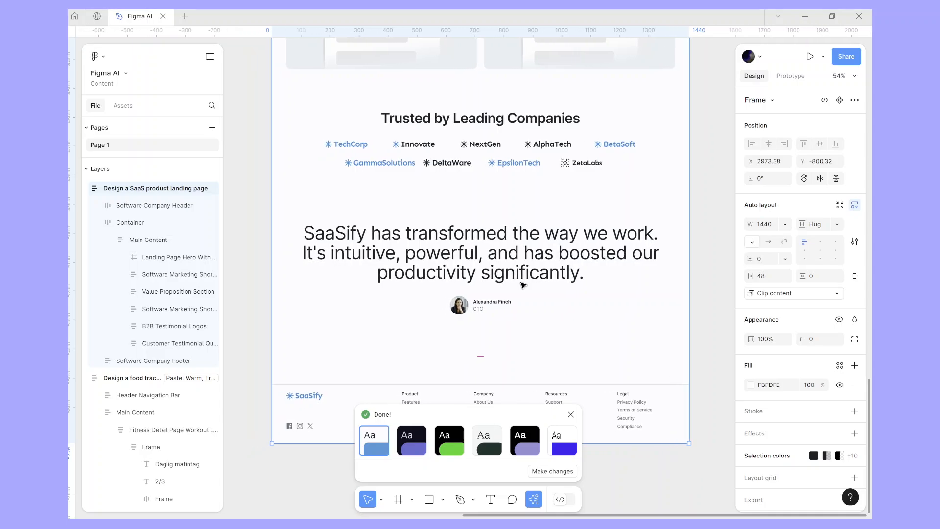
{"action": "scroll", "coordinate": [523, 285], "scroll_direction": "up", "scroll_amount": 20}
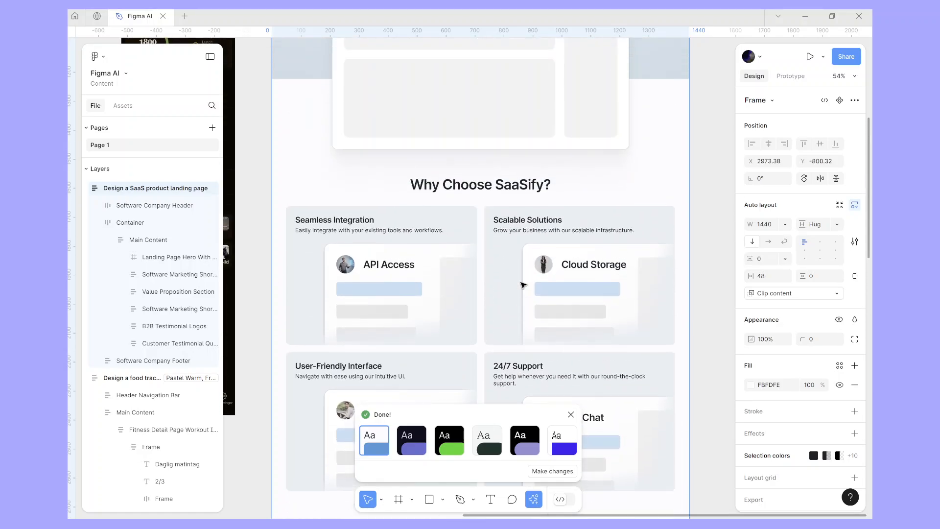
{"action": "scroll", "coordinate": [523, 285], "scroll_direction": "up", "scroll_amount": 20}
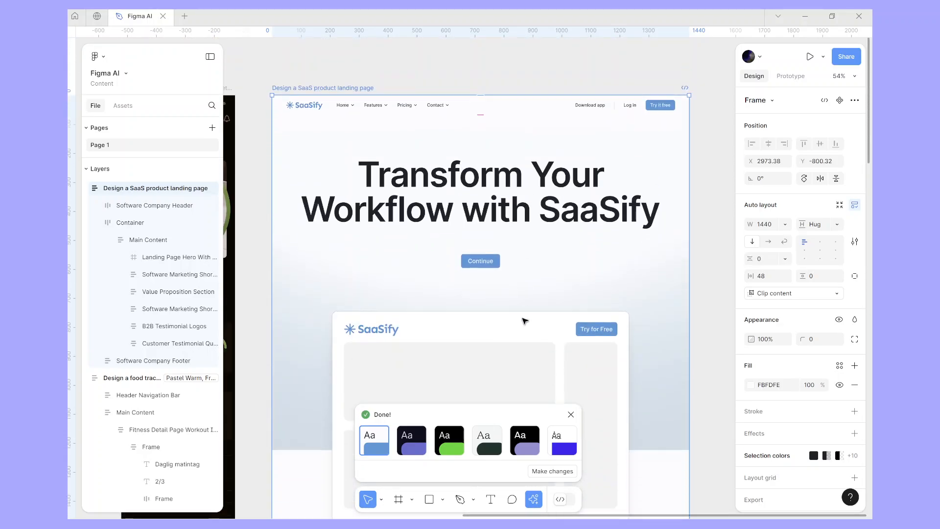
Restyle the landing page with the AI theme that pairs a pixel-style font with a vivid blue-violet accent, and check the hero section
{"action": "left_click", "coordinate": [564, 446]}
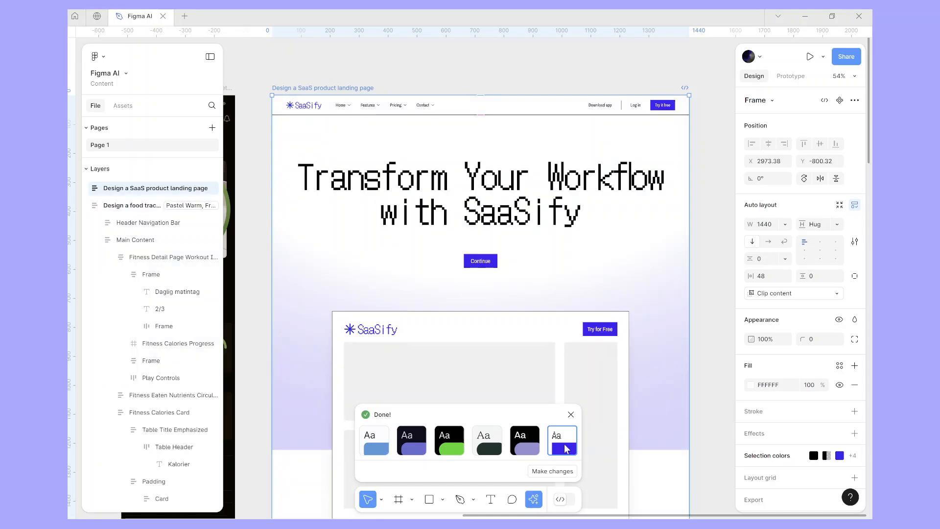
{"action": "scroll", "coordinate": [535, 294], "scroll_direction": "down", "scroll_amount": 3}
{"action": "scroll", "coordinate": [534, 293], "scroll_direction": "up", "scroll_amount": 6}
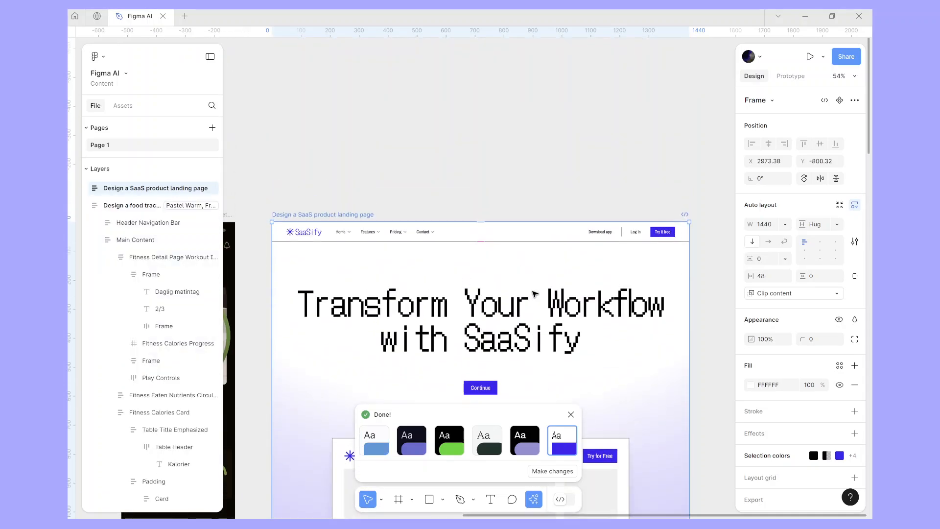
{"action": "scroll", "coordinate": [533, 293], "scroll_direction": "down", "scroll_amount": 3}
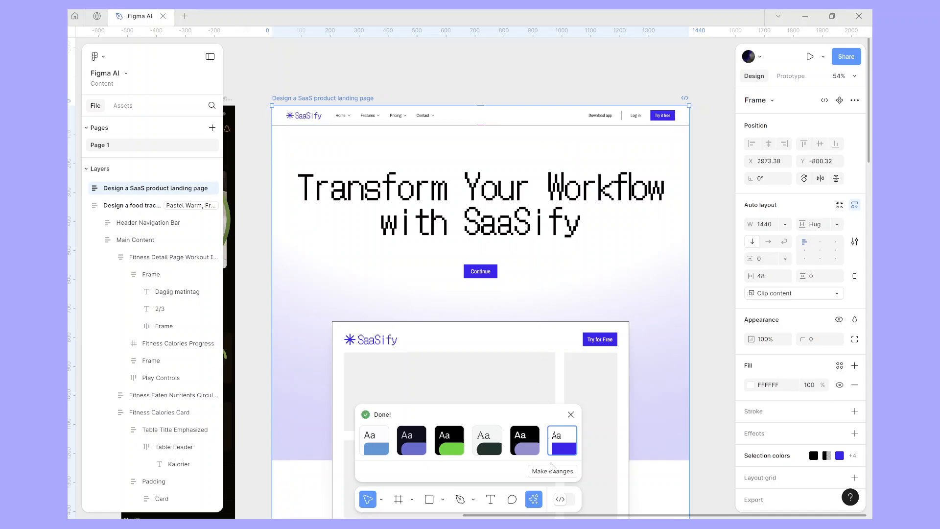
Try to have the AI revise the landing page with the prompt "Come up with a real product"
{"action": "left_click", "coordinate": [551, 471]}
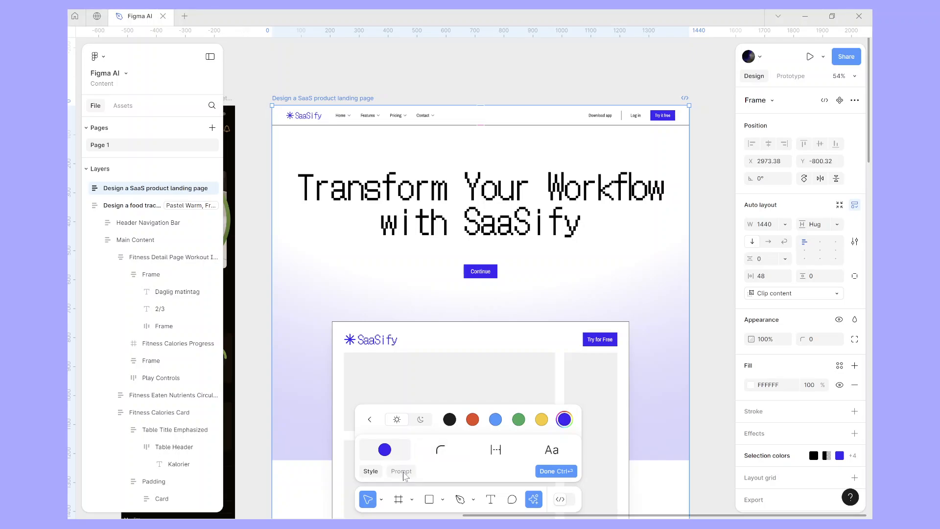
{"action": "left_click", "coordinate": [402, 472]}
{"action": "type", "text": "CAO"}
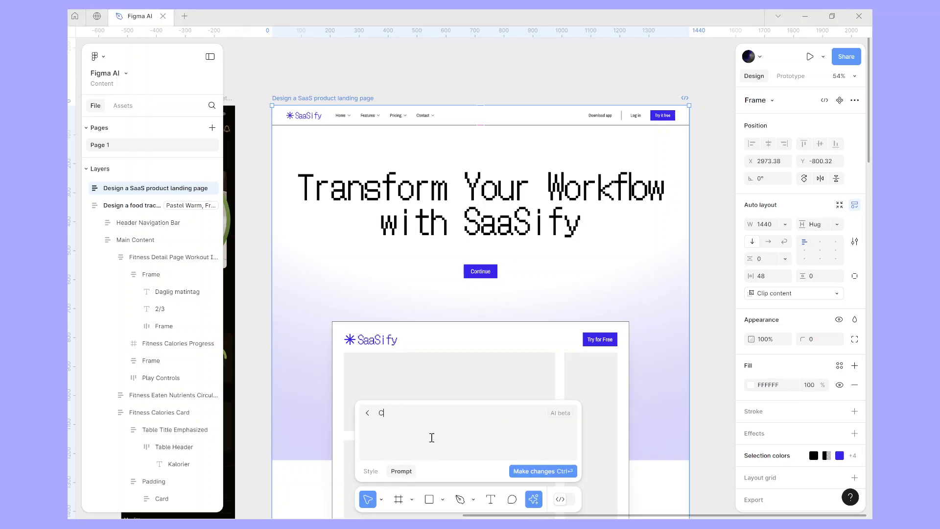
{"action": "key", "text": "BackSpace"}
{"action": "key", "text": "BackSpace"}
{"action": "key", "text": "BackSpace"}
{"action": "type", "text": "Come up wi"}
{"action": "key", "text": "BackSpace"}
{"action": "type", "text": "with a real product"}
{"action": "left_click", "coordinate": [533, 471]}
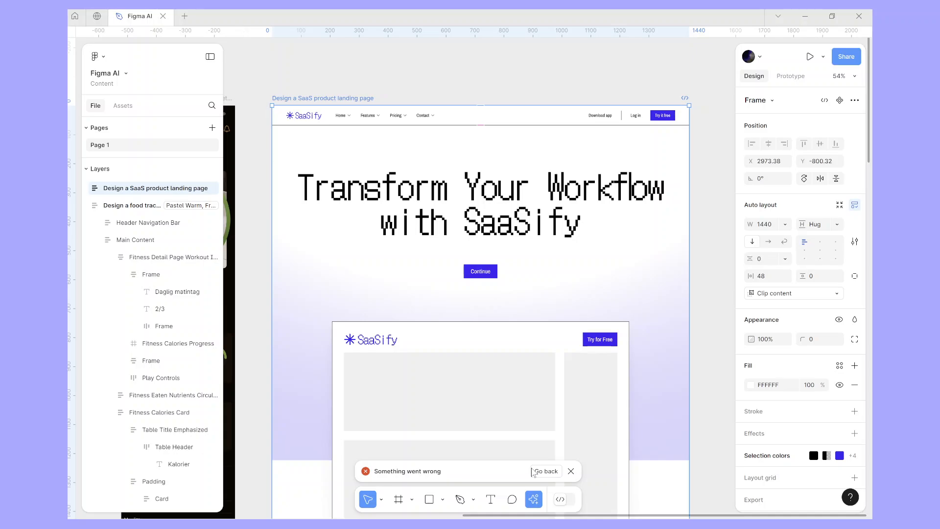
Look through the restyled landing page's feature cards, benefit icons, company logos and customer quote
{"action": "scroll", "coordinate": [486, 367], "scroll_direction": "down", "scroll_amount": 15}
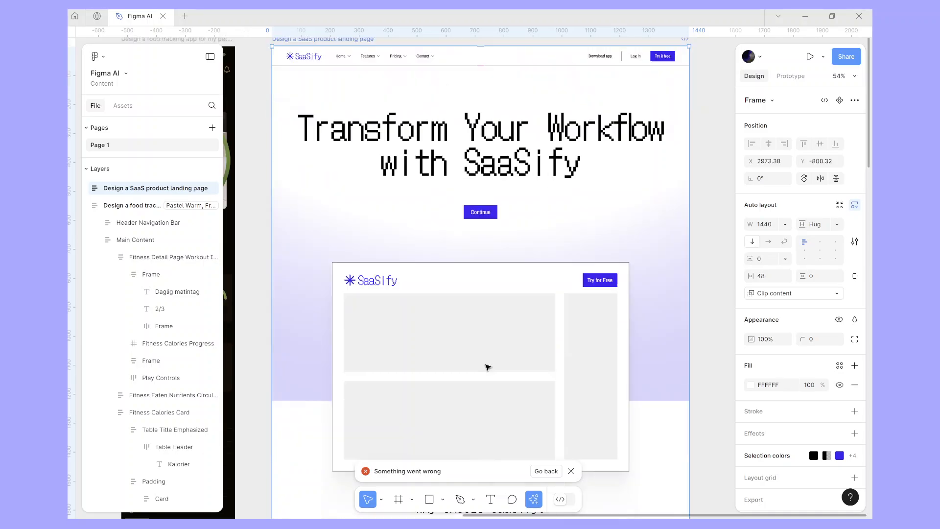
{"action": "scroll", "coordinate": [487, 367], "scroll_direction": "up", "scroll_amount": 5}
{"action": "scroll", "coordinate": [486, 367], "scroll_direction": "down", "scroll_amount": 7}
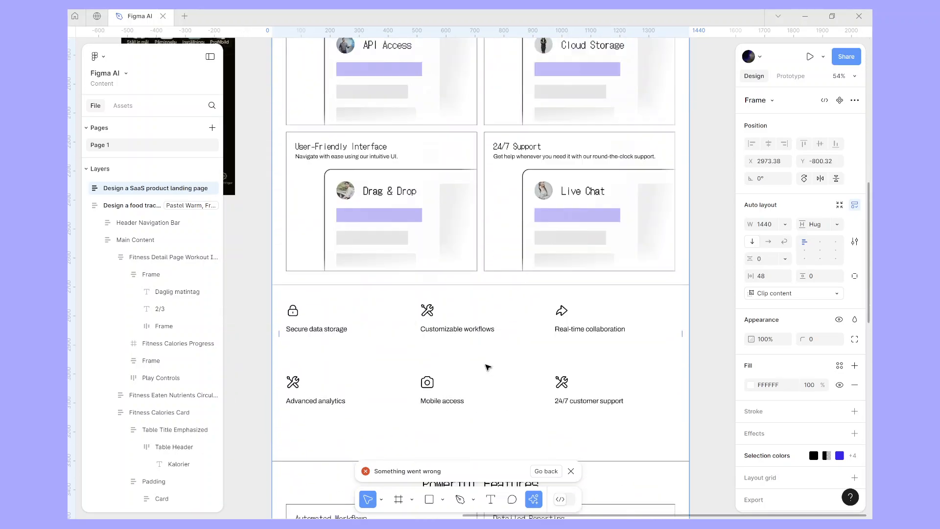
{"action": "scroll", "coordinate": [487, 367], "scroll_direction": "down", "scroll_amount": 10}
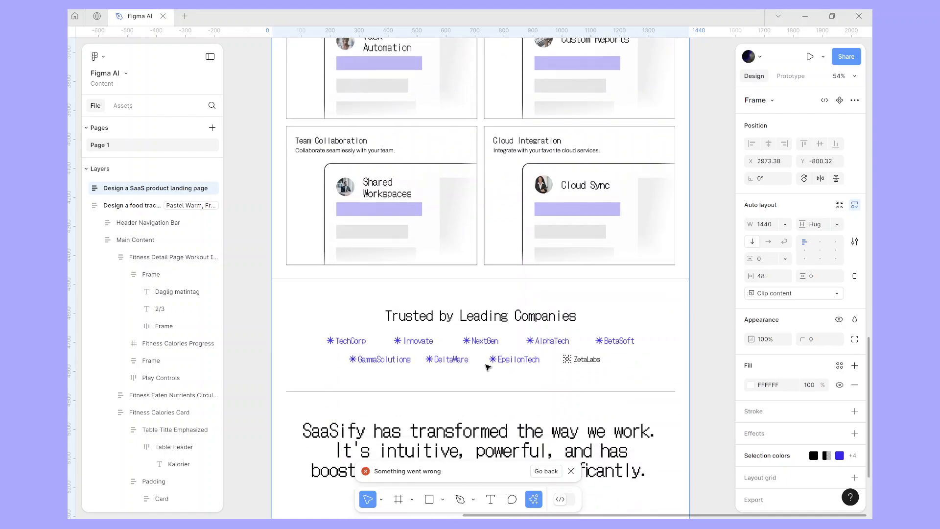
{"action": "scroll", "coordinate": [487, 366], "scroll_direction": "down", "scroll_amount": 3}
{"action": "scroll", "coordinate": [488, 366], "scroll_direction": "up", "scroll_amount": 12}
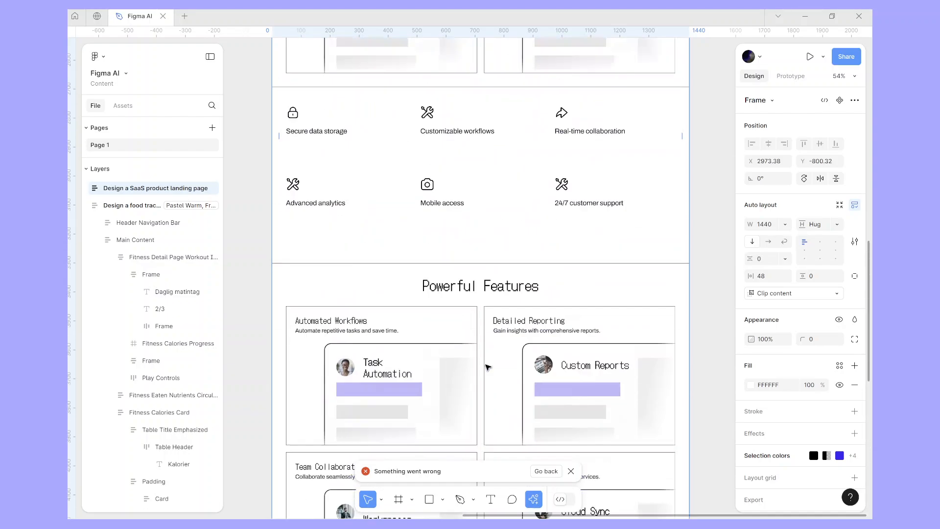
Return to the AI prompt, reword it as "Come up with a cybersecurity solution" and submit the changes
{"action": "left_click", "coordinate": [545, 470]}
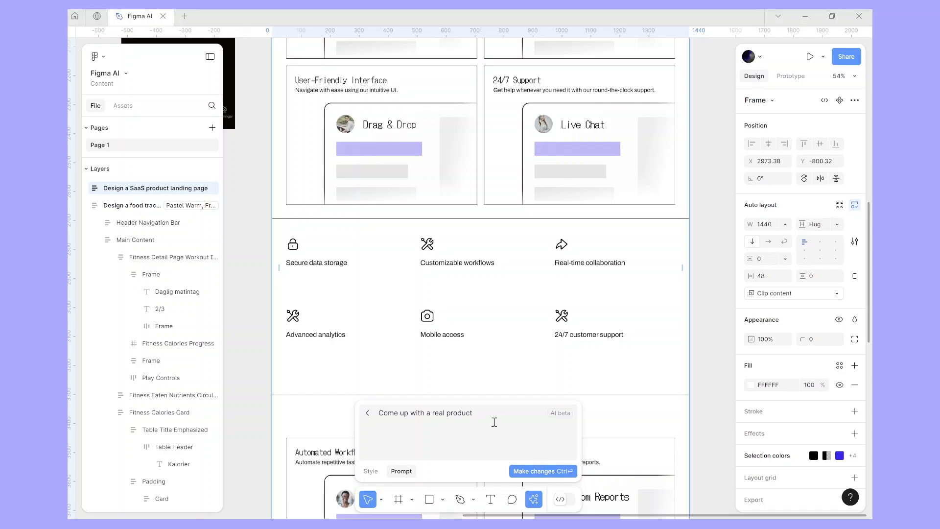
{"action": "key", "text": "BackSpace"}
{"action": "key", "text": "BackSpace"}
{"action": "key", "text": "BackSpace"}
{"action": "key", "text": "BackSpace"}
{"action": "key", "text": "BackSpace"}
{"action": "key", "text": "BackSpace"}
{"action": "key", "text": "BackSpace"}
{"action": "key", "text": "BackSpace"}
{"action": "key", "text": "BackSpace"}
{"action": "key", "text": "BackSpace"}
{"action": "key", "text": "BackSpace"}
{"action": "type", "text": "cybersecurity solution"}
{"action": "left_click", "coordinate": [548, 471]}
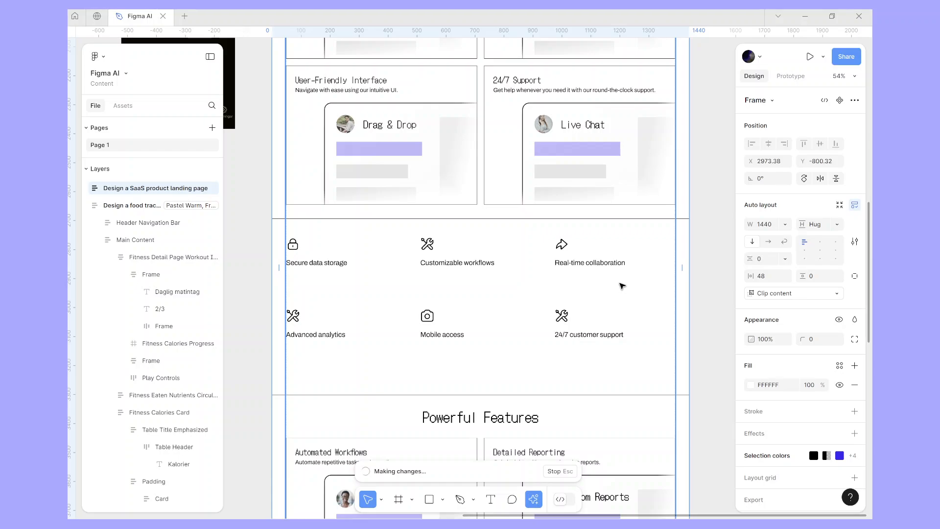
Examine the AI-rewritten page's hero, "Why Choose CyberSecure?" cards, benefit list and security feature cards for new text and images
{"action": "scroll", "coordinate": [621, 286], "scroll_direction": "up", "scroll_amount": 10}
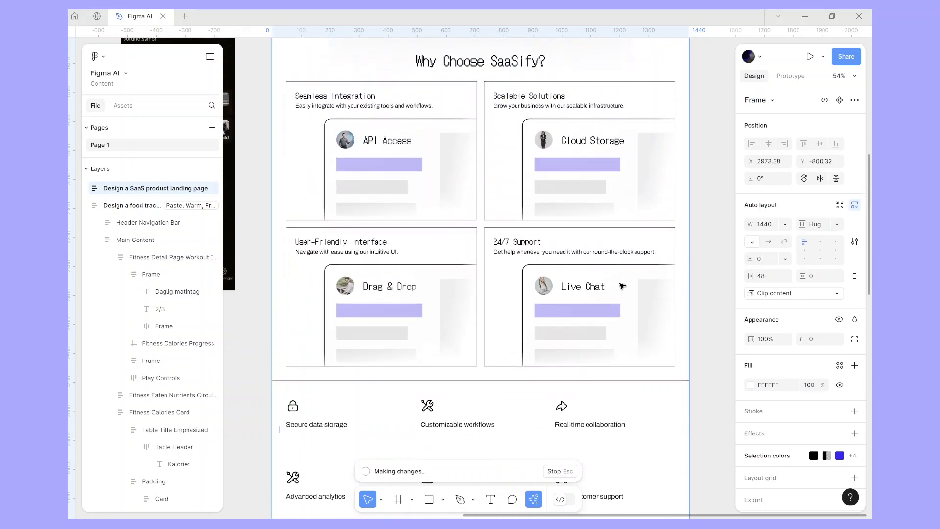
{"action": "scroll", "coordinate": [621, 286], "scroll_direction": "up", "scroll_amount": 3}
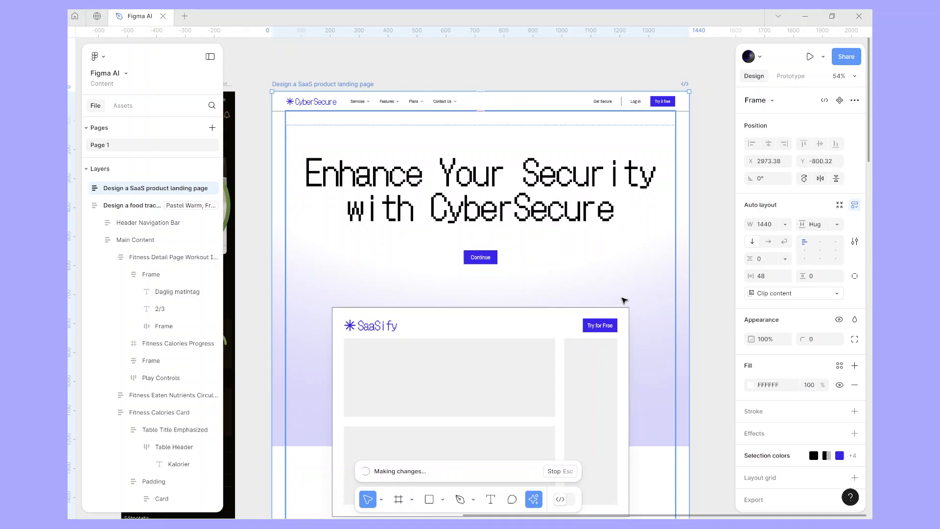
{"action": "scroll", "coordinate": [624, 300], "scroll_direction": "down", "scroll_amount": 5}
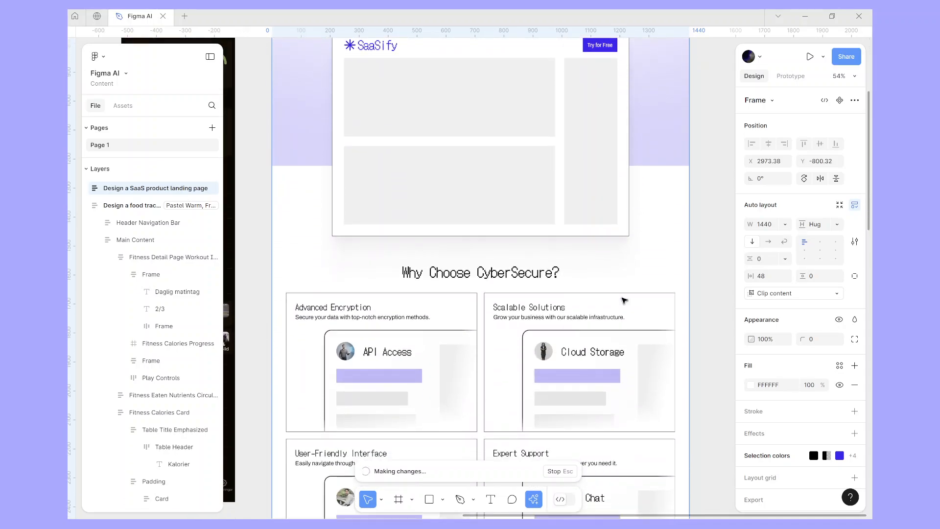
{"action": "scroll", "coordinate": [624, 300], "scroll_direction": "down", "scroll_amount": 3}
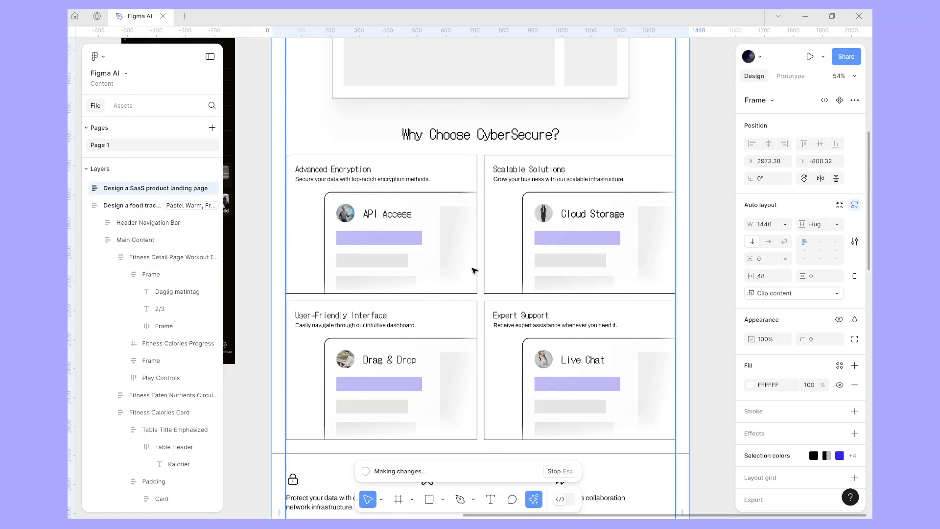
{"action": "scroll", "coordinate": [444, 323], "scroll_direction": "down", "scroll_amount": 5}
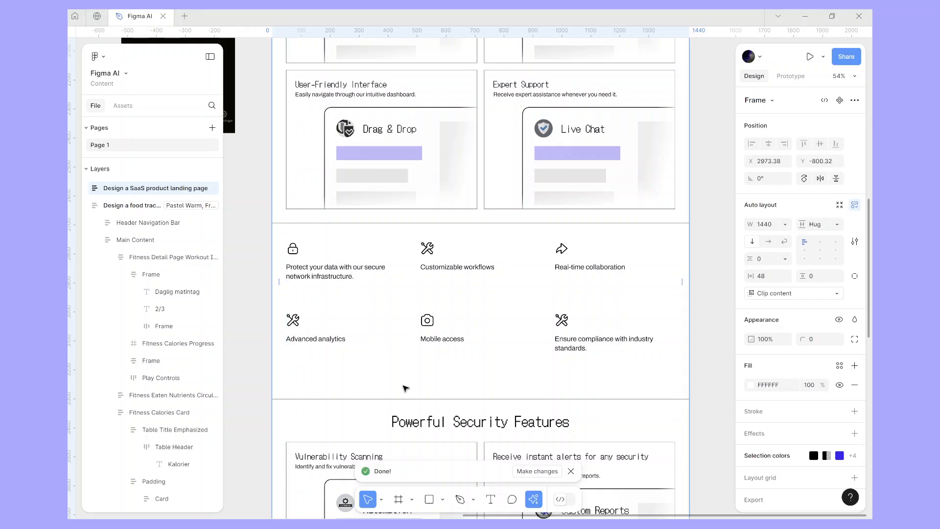
{"action": "scroll", "coordinate": [405, 388], "scroll_direction": "down", "scroll_amount": 6}
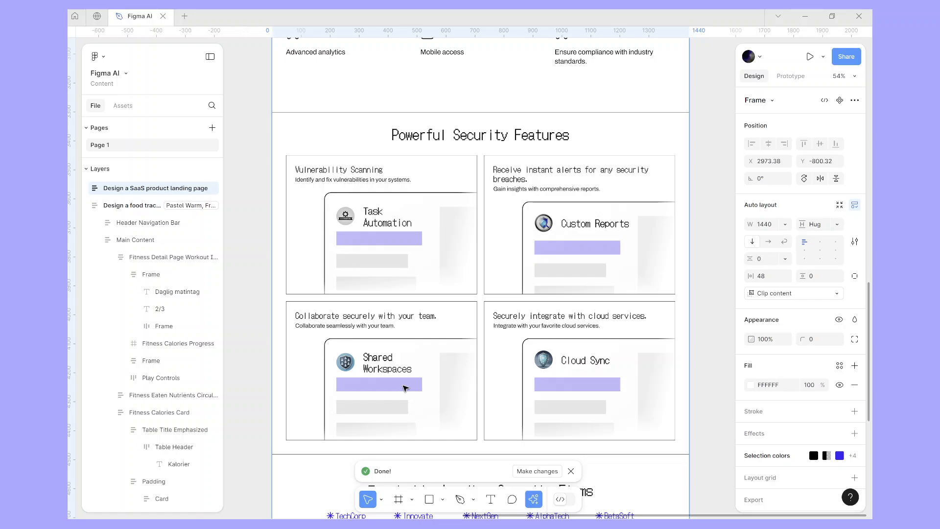
{"action": "scroll", "coordinate": [404, 388], "scroll_direction": "up", "scroll_amount": 10}
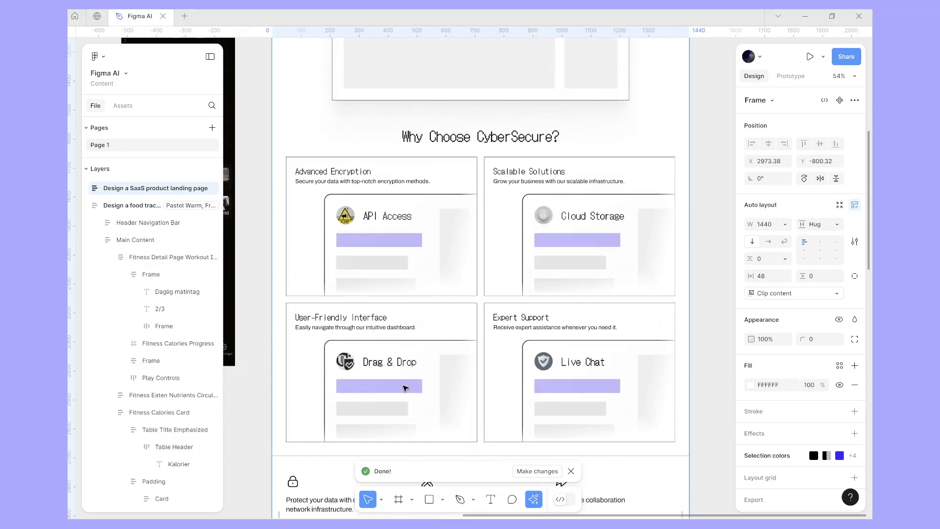
{"action": "scroll", "coordinate": [405, 388], "scroll_direction": "up", "scroll_amount": 7}
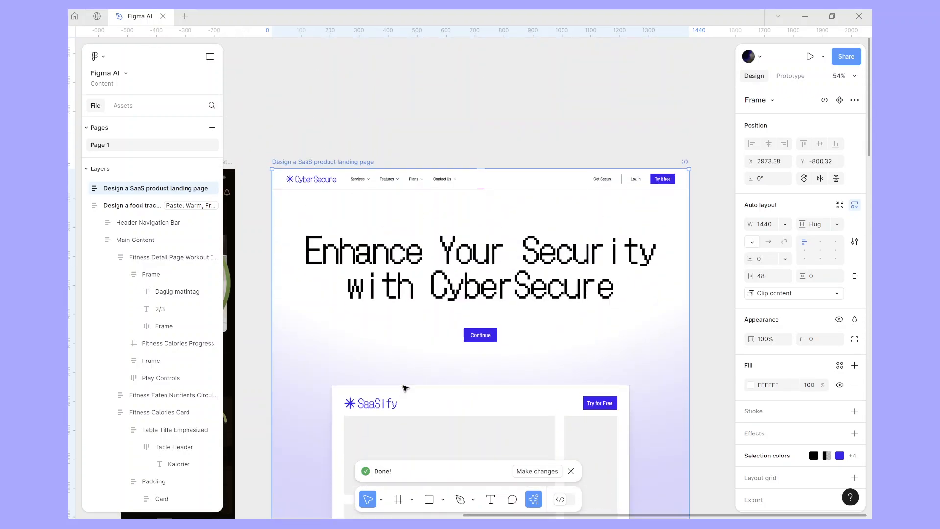
Select the hero headline and have the AI rewrite it with the prompt "Change this headline to something more specific"
{"action": "left_click", "coordinate": [433, 303]}
{"action": "left_click", "coordinate": [456, 273]}
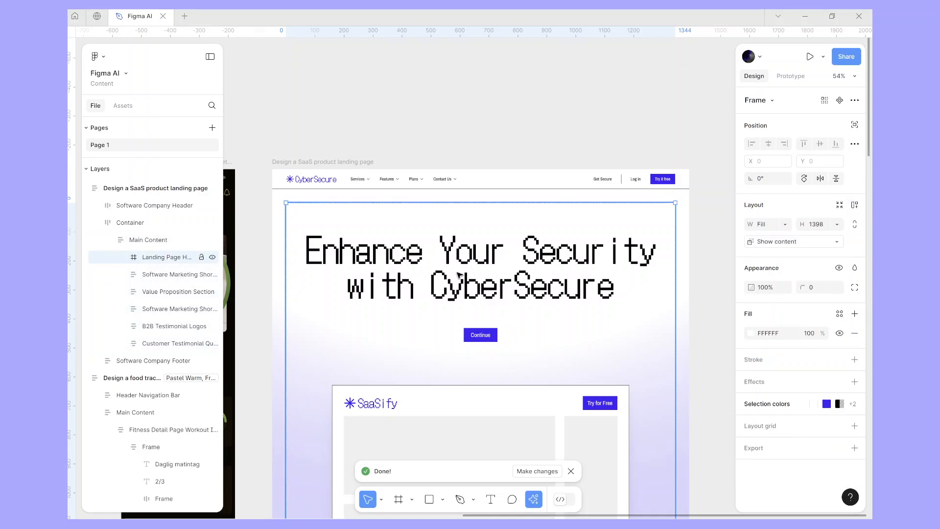
{"action": "left_click", "coordinate": [410, 289]}
{"action": "left_click", "coordinate": [411, 289]}
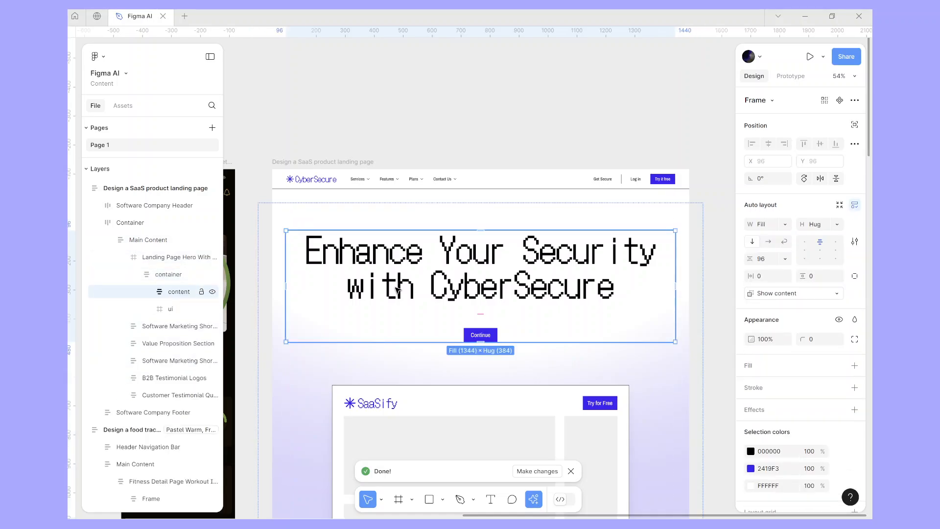
{"action": "left_click", "coordinate": [413, 311]}
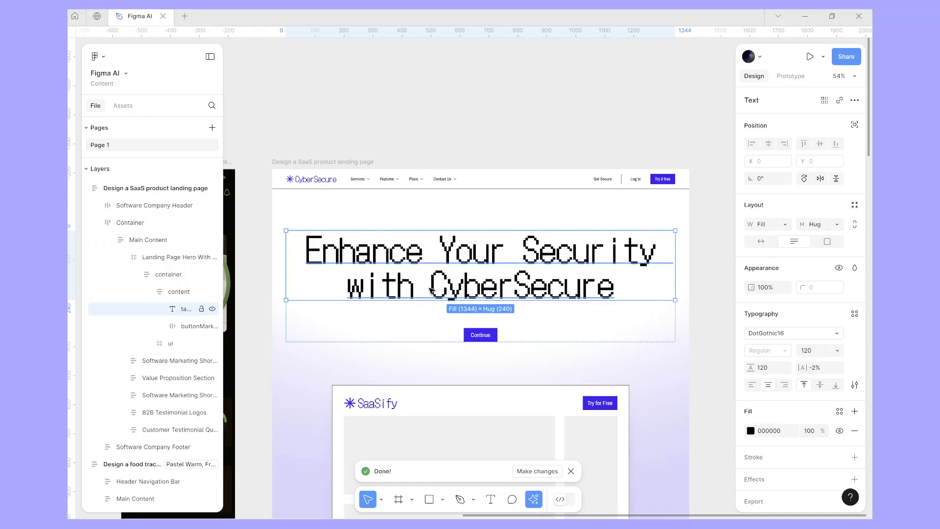
{"action": "left_click", "coordinate": [543, 472]}
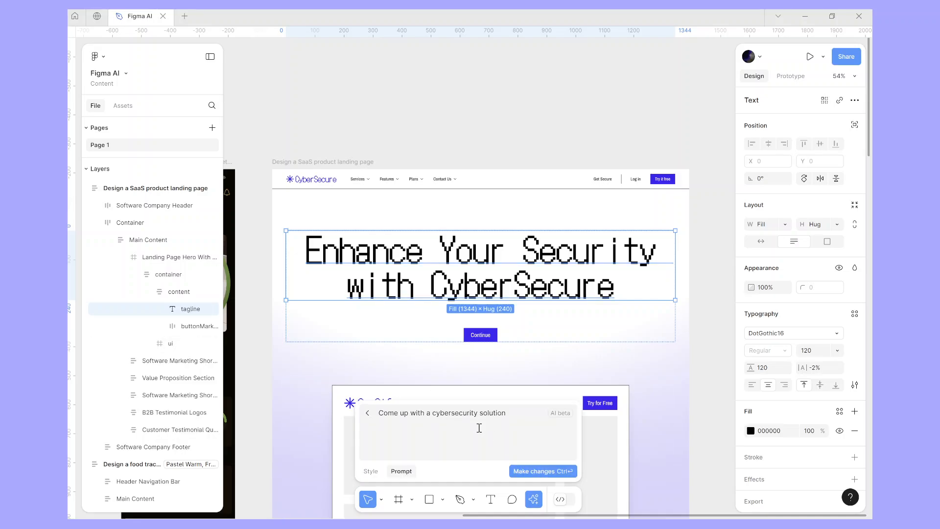
{"action": "triple_click", "coordinate": [457, 415]}
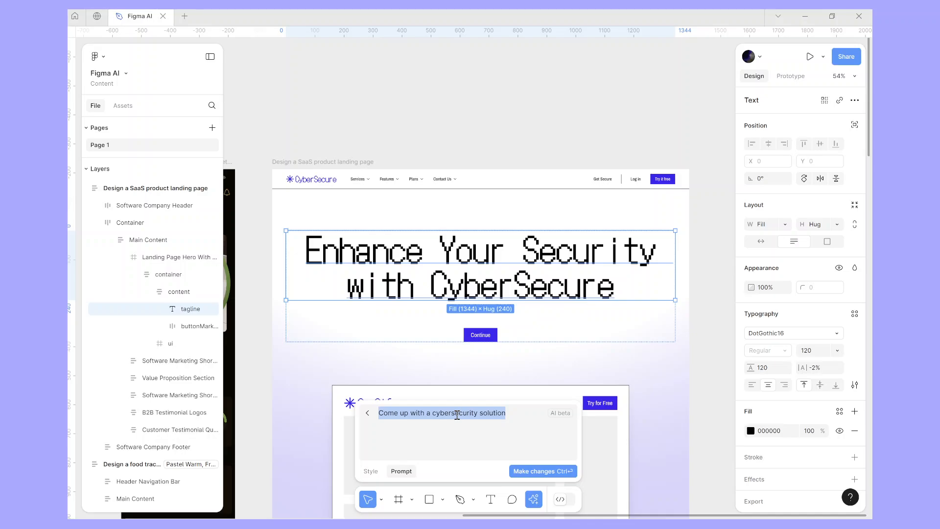
{"action": "type", "text": "Change t"}
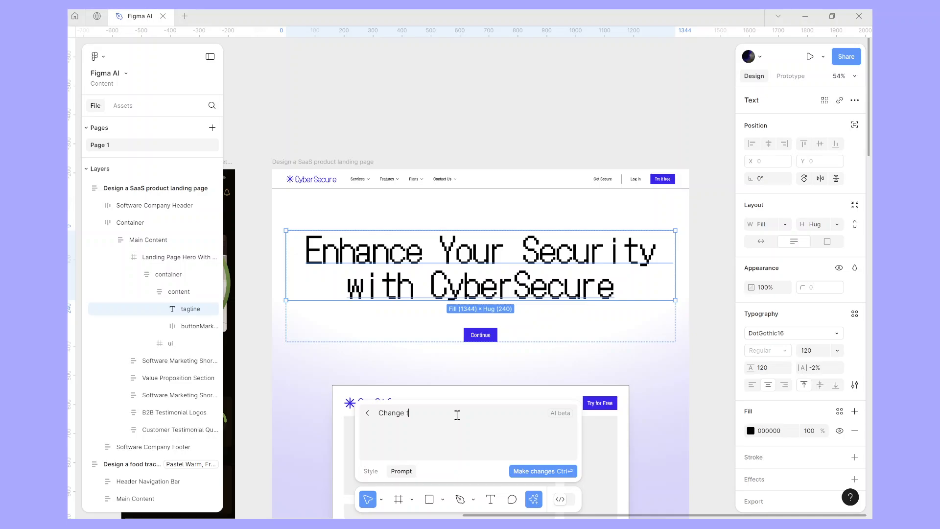
{"action": "type", "text": "his headline to something more specific"}
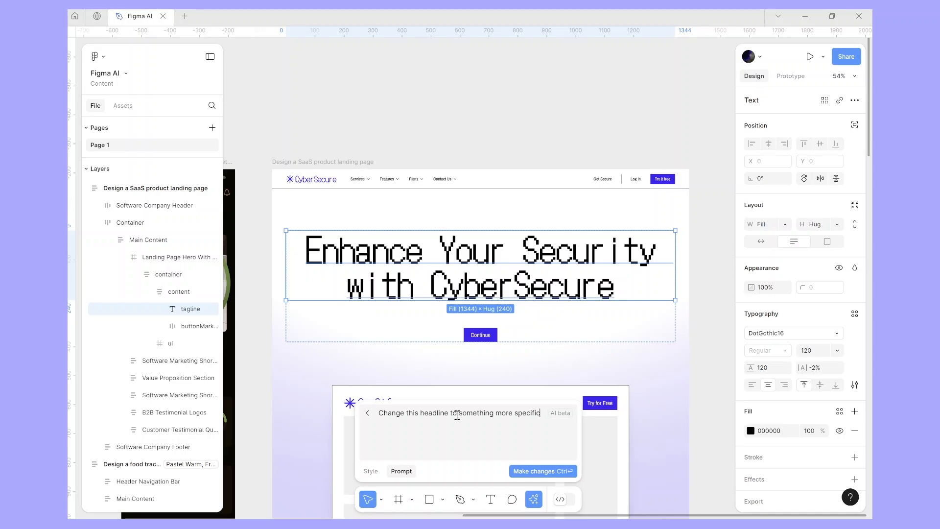
{"action": "left_click", "coordinate": [547, 471]}
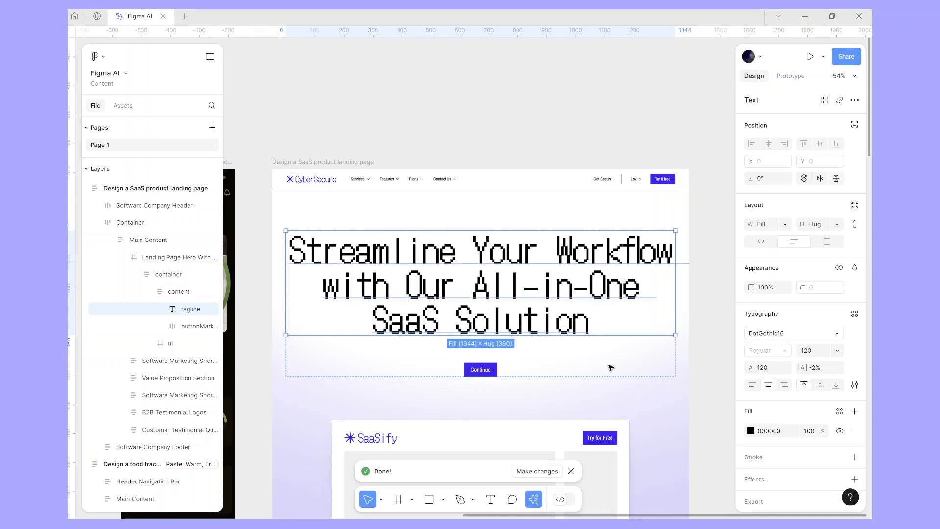
Select the whole SaaS landing page frame and review its hero headline, product mockup, feature cards, benefit list and security features
{"action": "scroll", "coordinate": [610, 367], "scroll_direction": "down", "scroll_amount": 10}
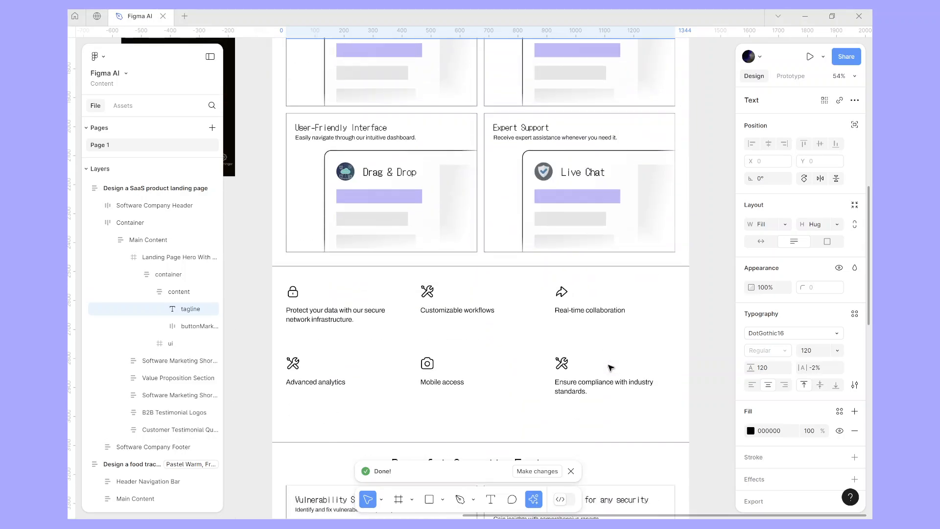
{"action": "scroll", "coordinate": [610, 367], "scroll_direction": "up", "scroll_amount": 8}
{"action": "scroll", "coordinate": [611, 367], "scroll_direction": "down", "scroll_amount": 3, "text": "ctrl"}
{"action": "scroll", "coordinate": [610, 368], "scroll_direction": "down", "scroll_amount": 2}
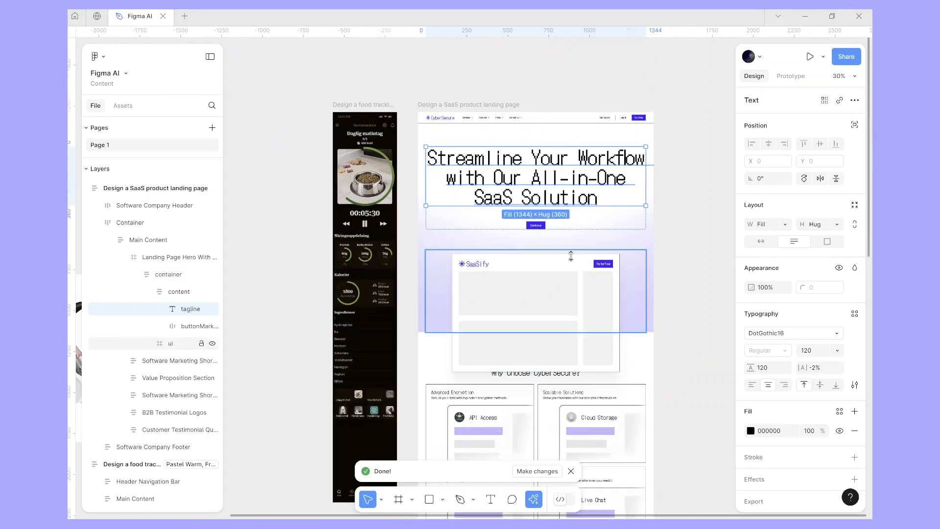
{"action": "left_click", "coordinate": [479, 107]}
{"action": "scroll", "coordinate": [496, 241], "scroll_direction": "down", "scroll_amount": 10}
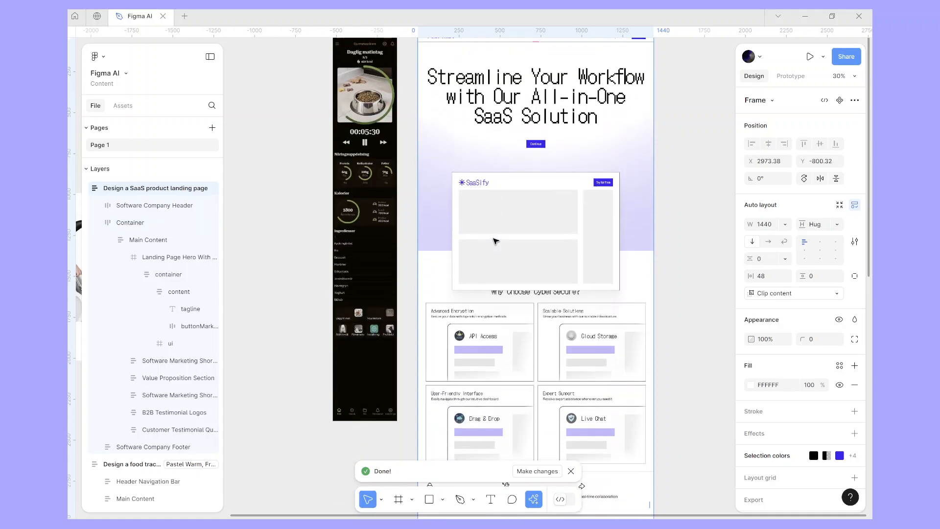
{"action": "scroll", "coordinate": [495, 241], "scroll_direction": "up", "scroll_amount": 10}
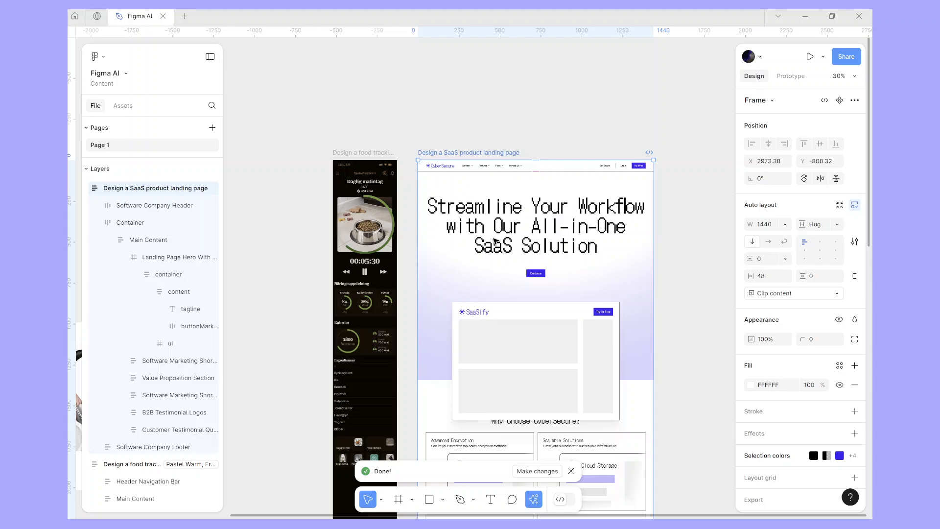
{"action": "scroll", "coordinate": [495, 241], "scroll_direction": "right", "scroll_amount": 3}
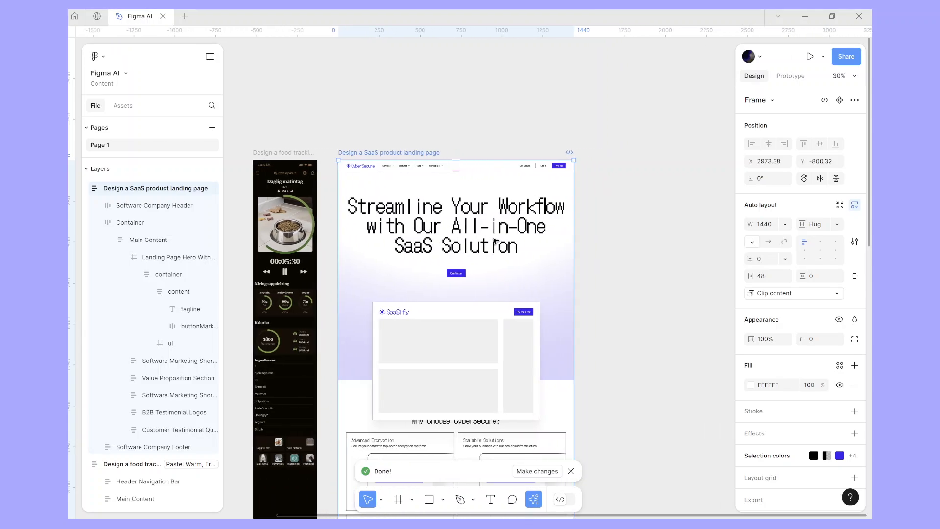
{"action": "scroll", "coordinate": [495, 241], "scroll_direction": "down", "scroll_amount": 10}
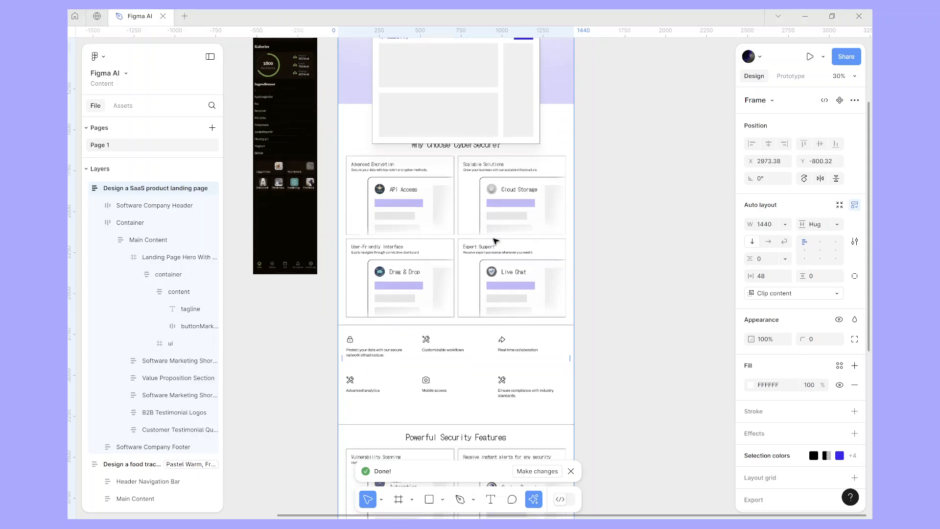
{"action": "scroll", "coordinate": [495, 241], "scroll_direction": "up", "scroll_amount": 7}
{"action": "scroll", "coordinate": [495, 241], "scroll_direction": "up", "scroll_amount": 8}
{"action": "scroll", "coordinate": [495, 241], "scroll_direction": "left", "scroll_amount": 3}
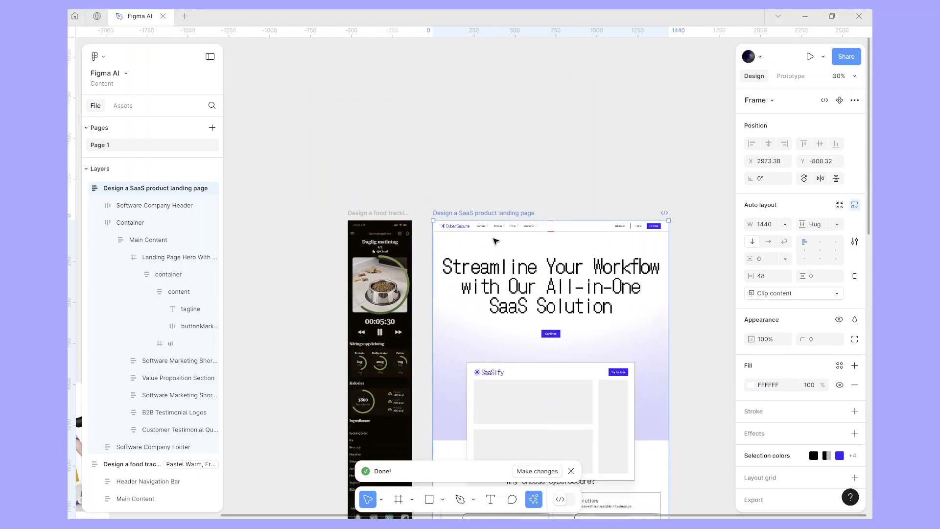
{"action": "scroll", "coordinate": [496, 241], "scroll_direction": "down", "scroll_amount": 4}
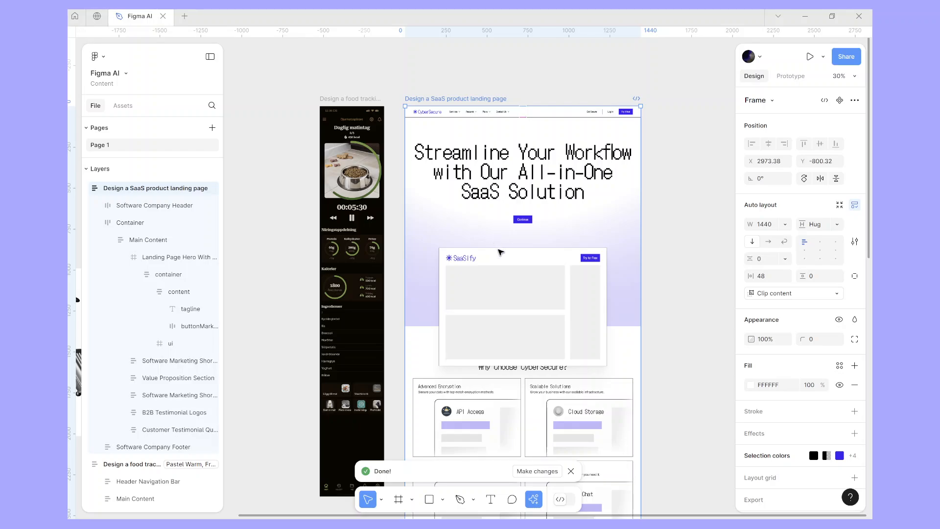
{"action": "scroll", "coordinate": [661, 431], "scroll_direction": "right", "scroll_amount": 1}
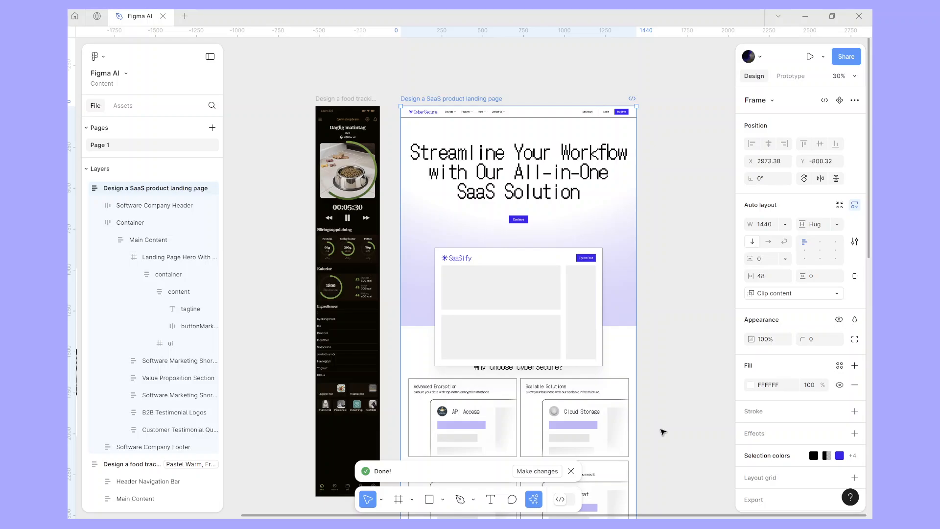